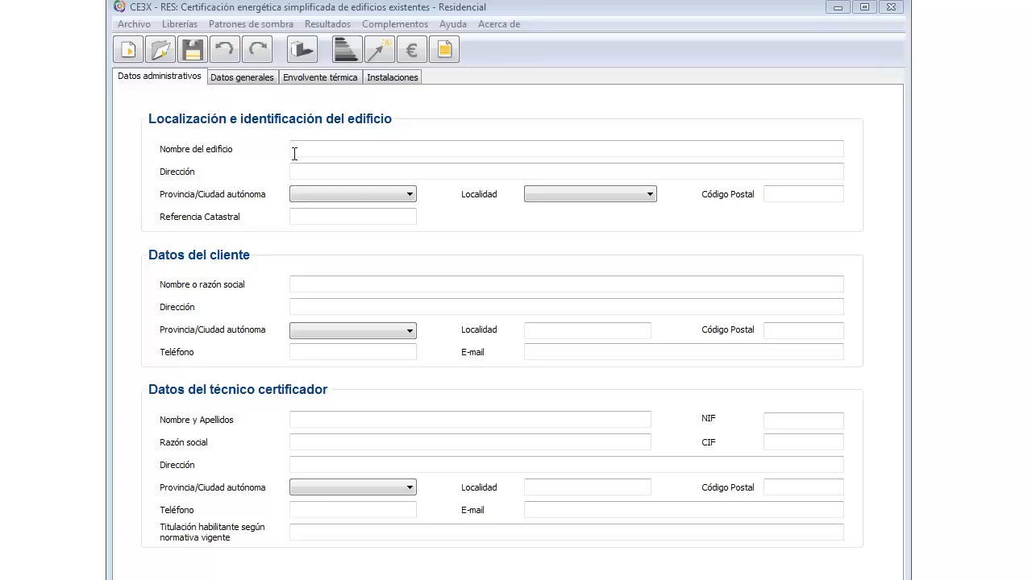
Step: Enter the building name 'Edificio Neu' and its street address
left_click(322, 149)
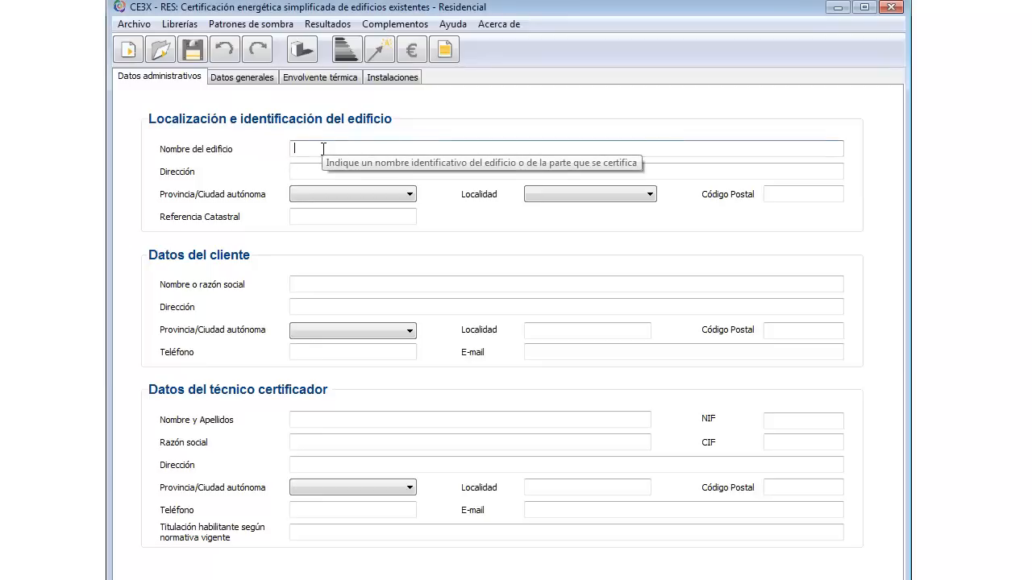
type("Edificio Neus")
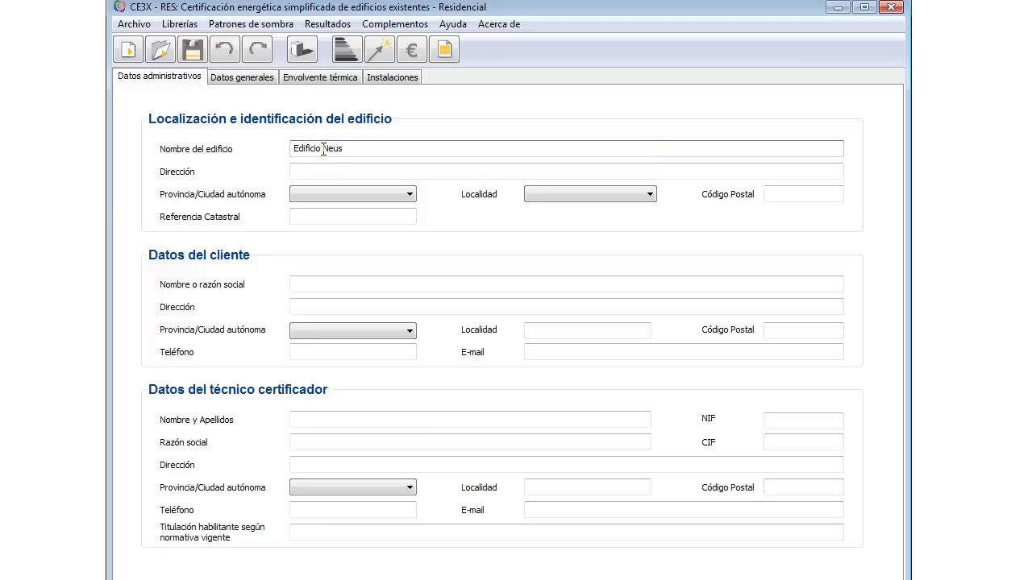
left_click(323, 171)
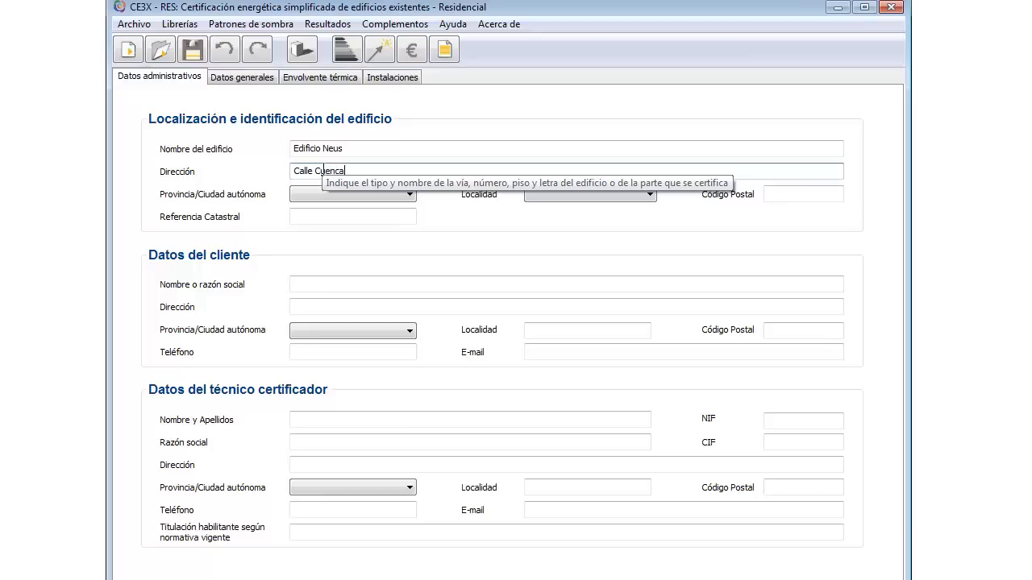
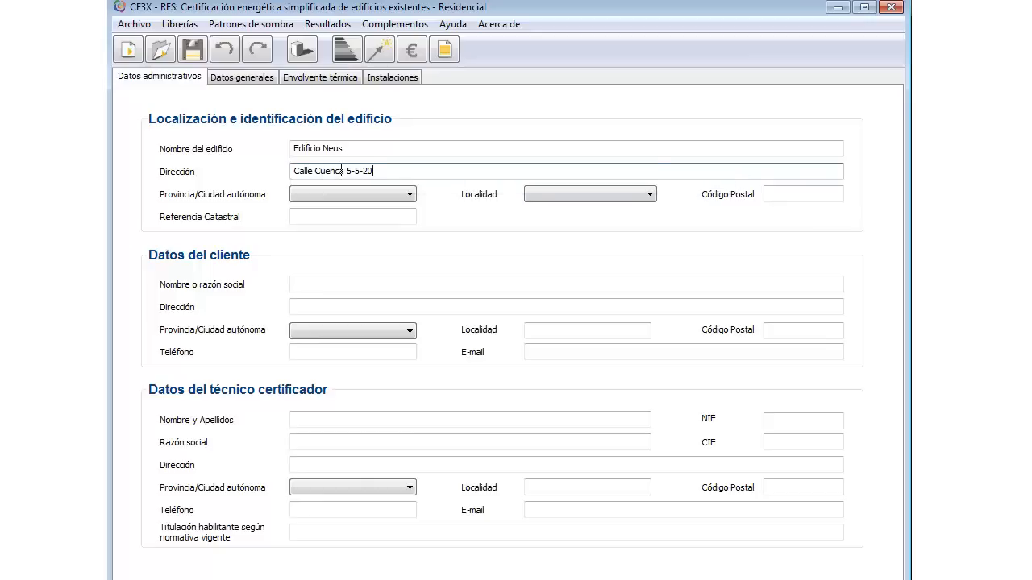
Step: Set province and town to Valencia and enter the postal code
left_click(409, 194)
key("v")
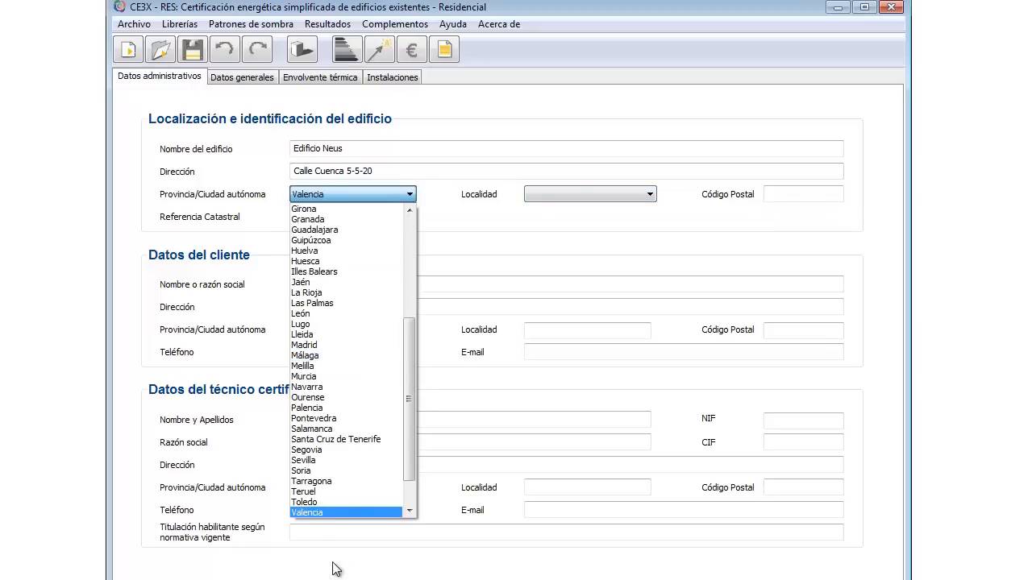
left_click(327, 514)
left_click(650, 194)
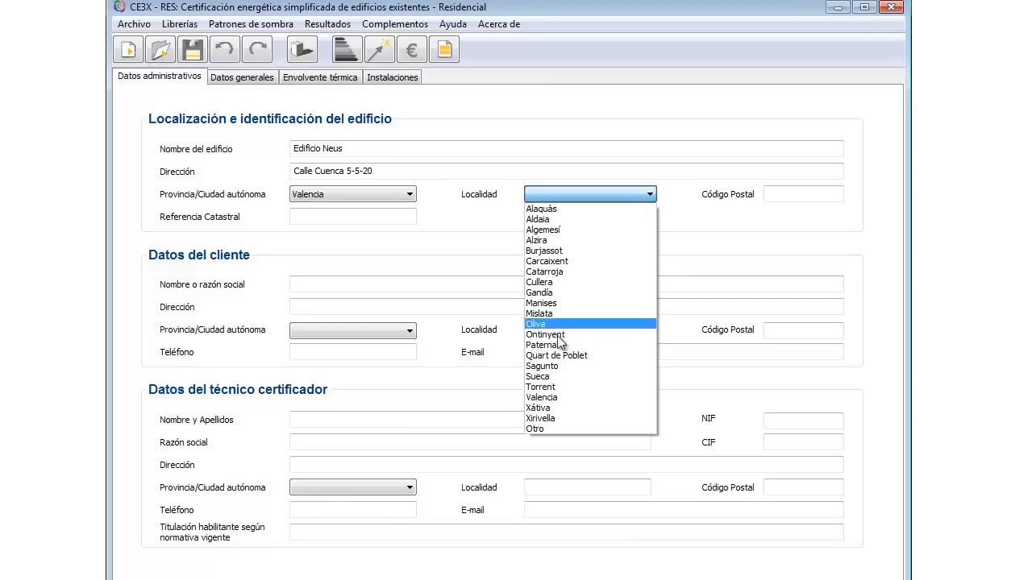
left_click(556, 398)
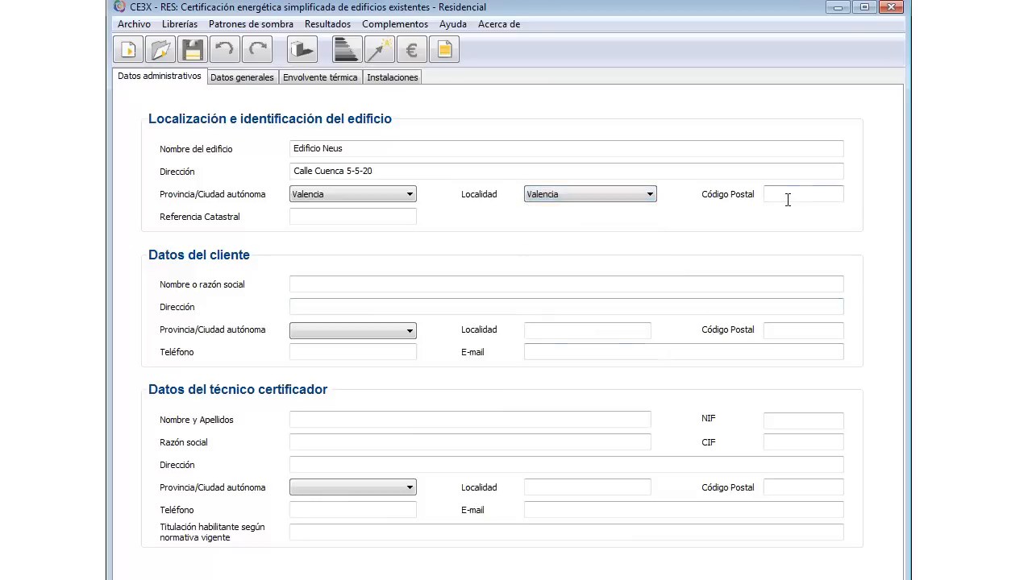
left_click(787, 194)
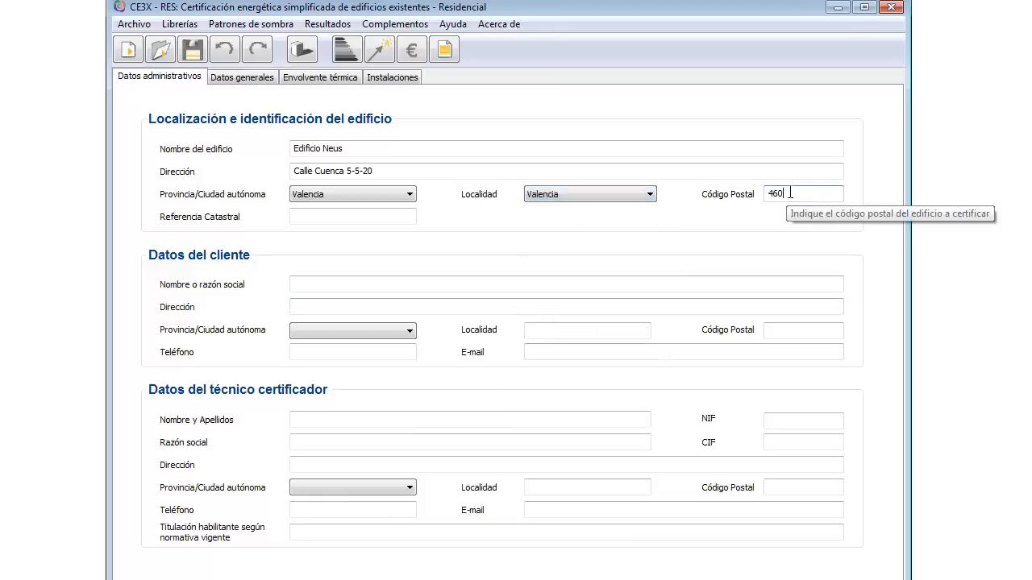
type("46011")
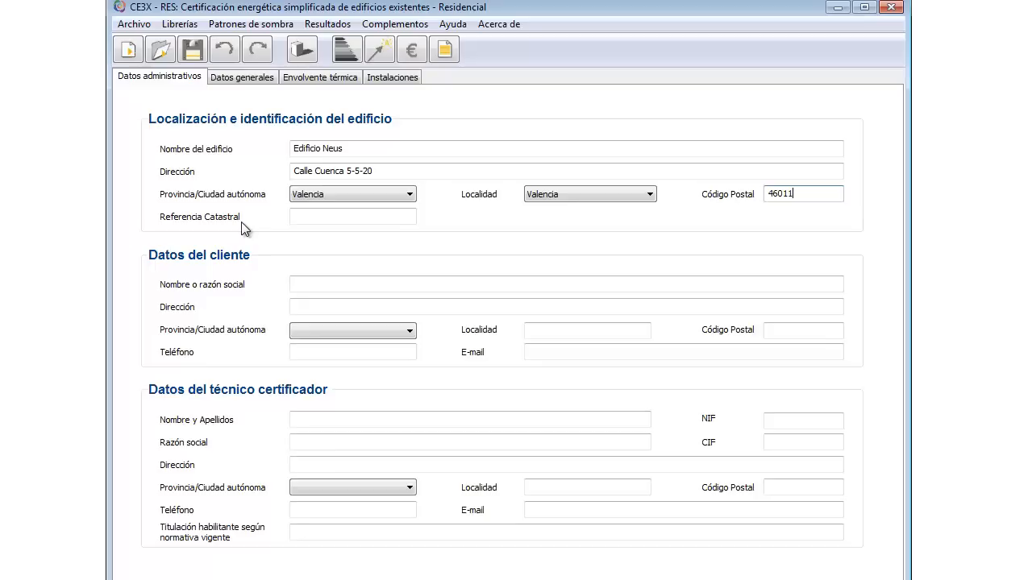
key("alt+Tab")
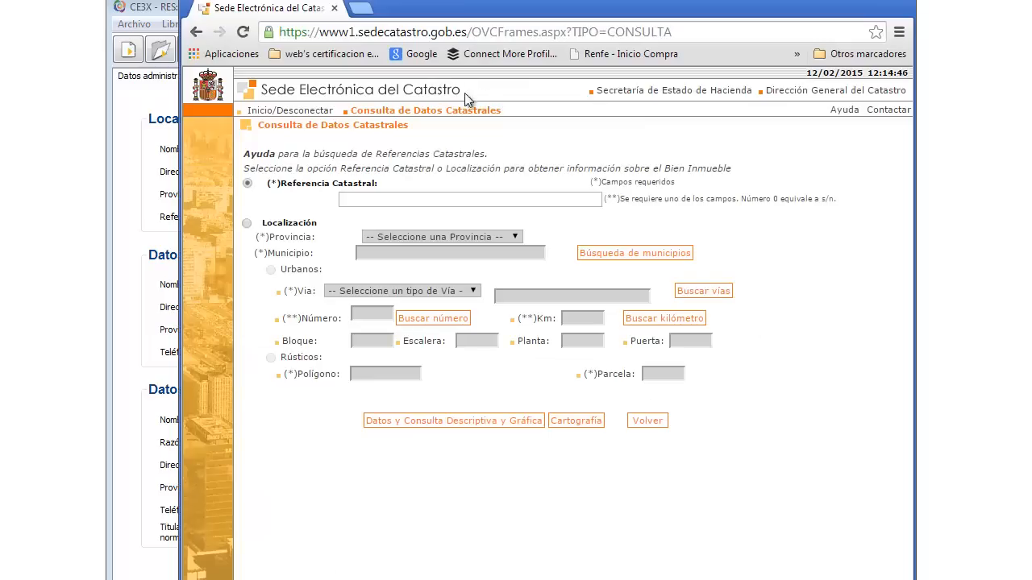
Step: Open the Catastro map and cadastral data lookup, searching by Localización
left_click(196, 32)
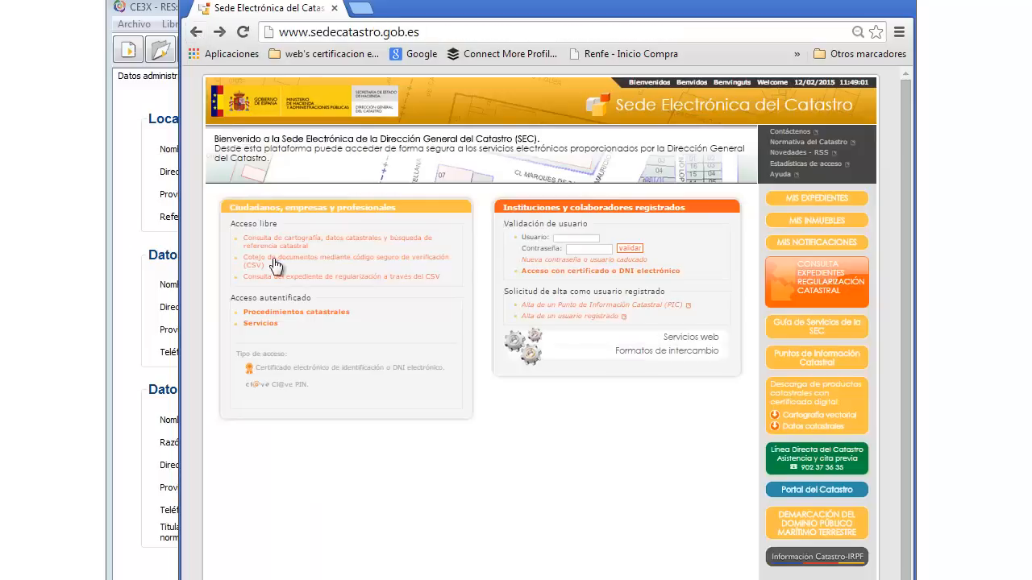
left_click(280, 239)
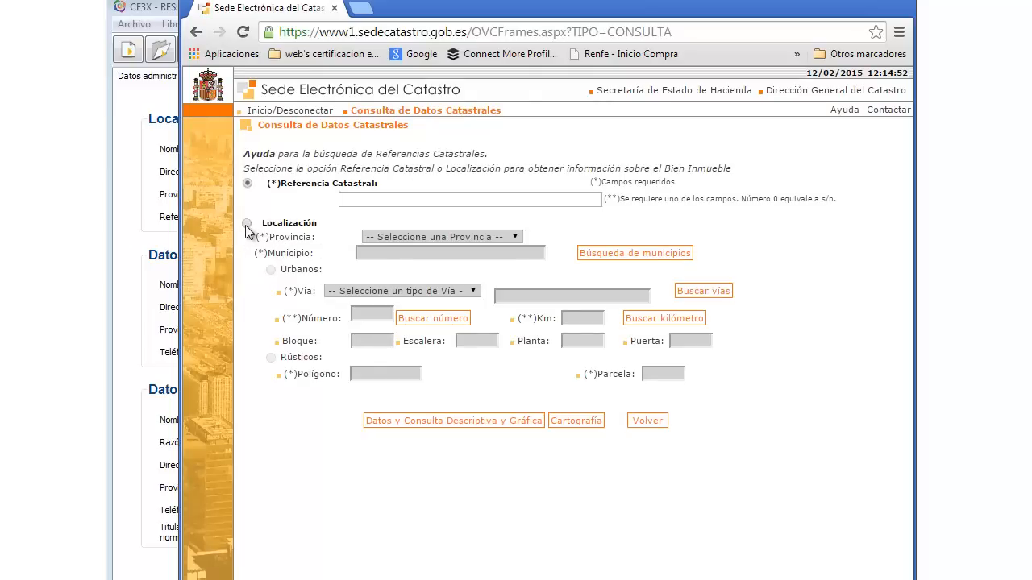
left_click(247, 224)
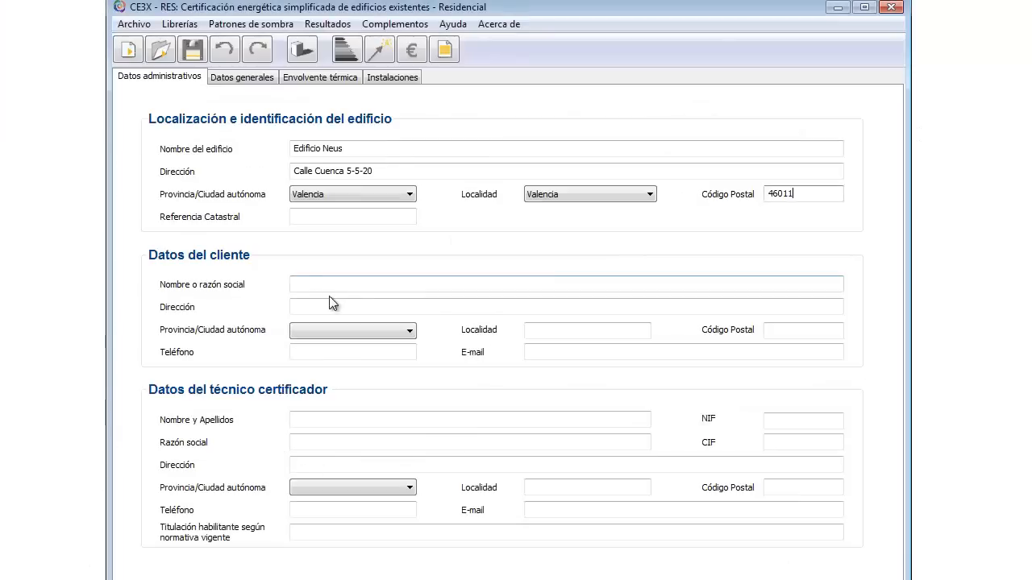
Step: Paste the cadastral reference and enter placeholder client name and address
left_click(336, 217)
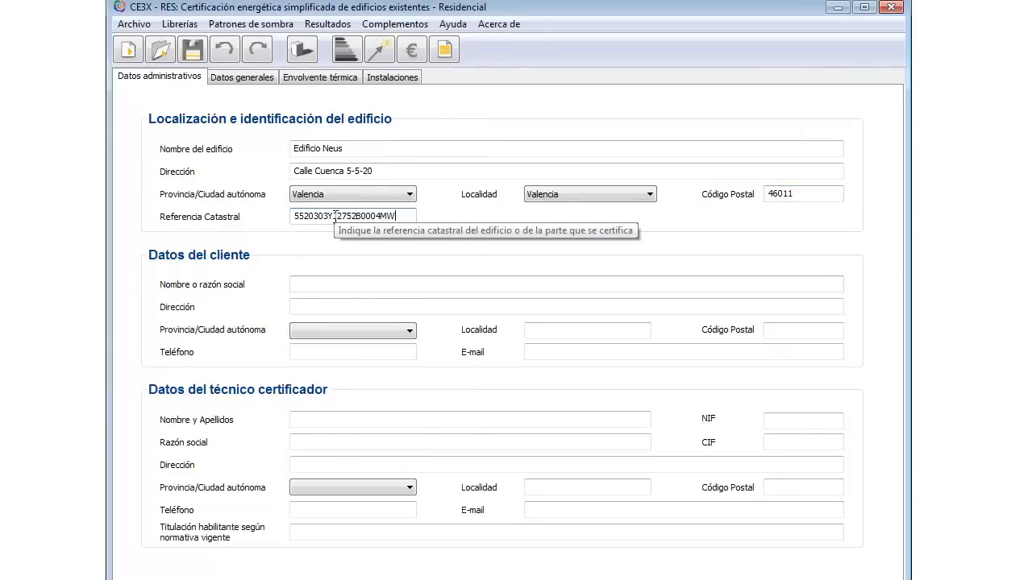
left_click(338, 284)
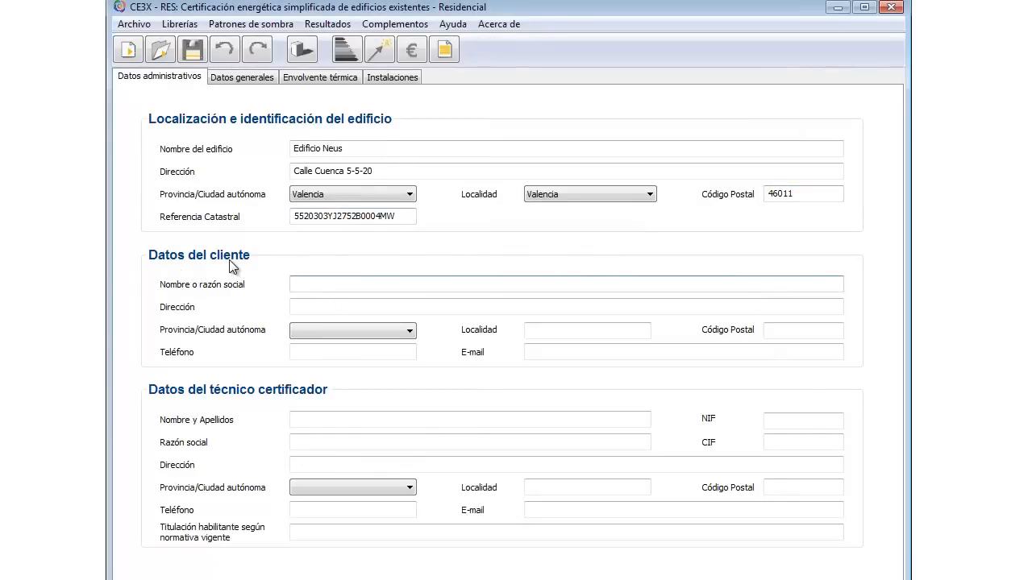
type("hh")
left_click(350, 308)
type("hh")
Step: Set client province to Valencia; fill town, postal code, phone and e-mail with placeholders
left_click(383, 334)
key("v")
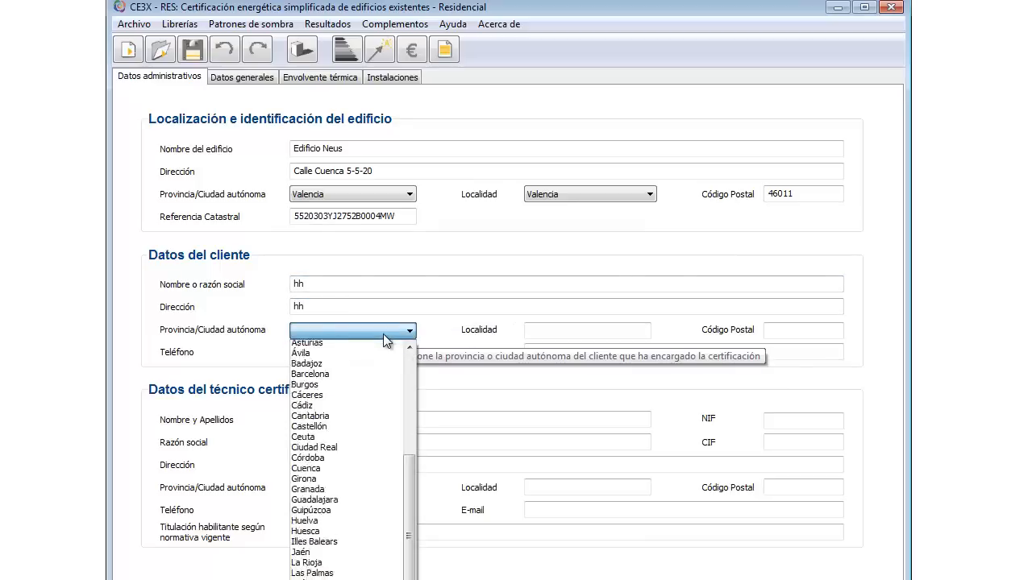
left_click(322, 579)
left_click(576, 331)
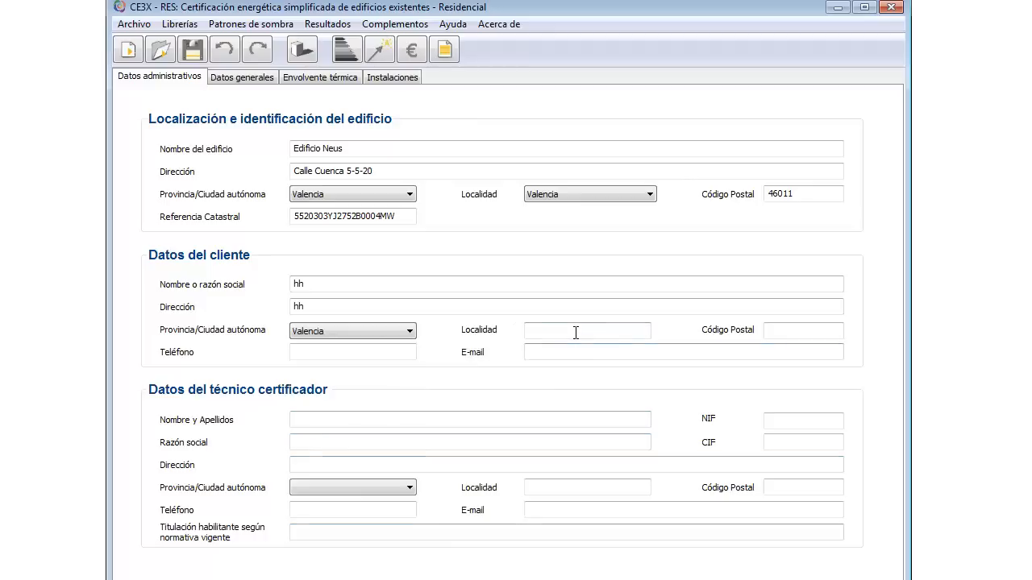
type("vv")
left_click(817, 331)
type("00")
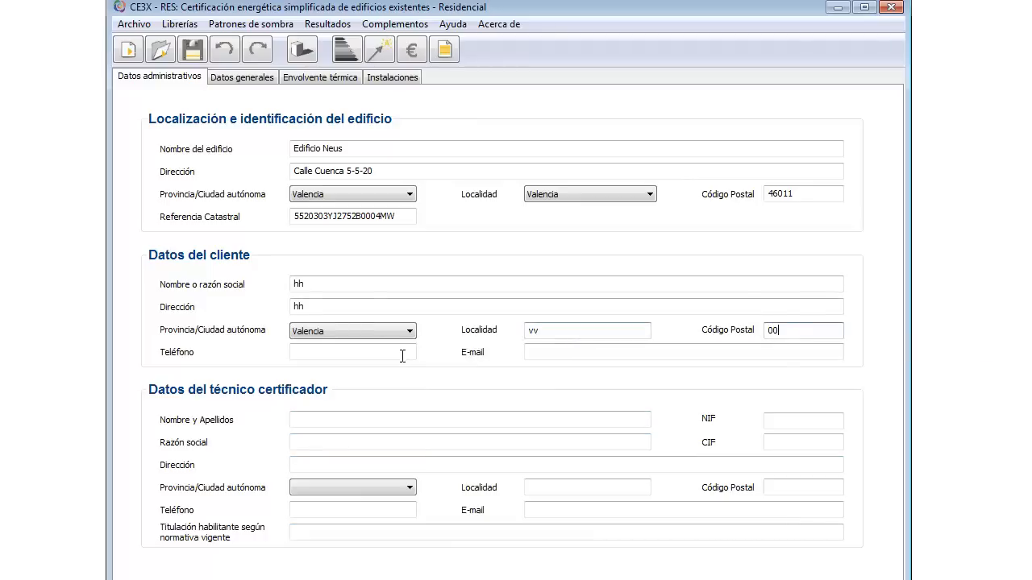
left_click(384, 351)
type("00")
left_click(546, 351)
type("00")
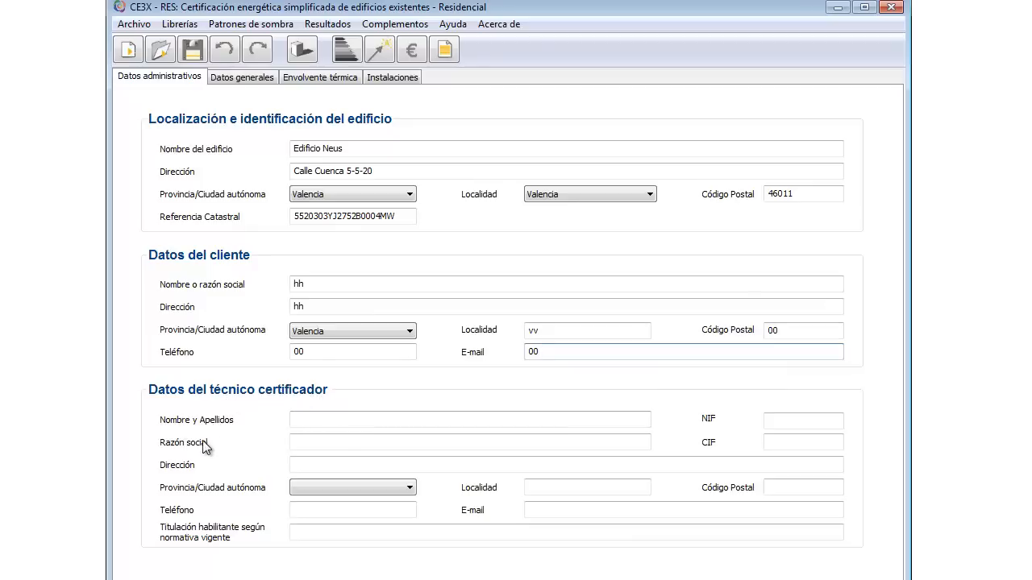
Step: Fill the technician's name, NIF, CIF and company with placeholder values
left_click(301, 422)
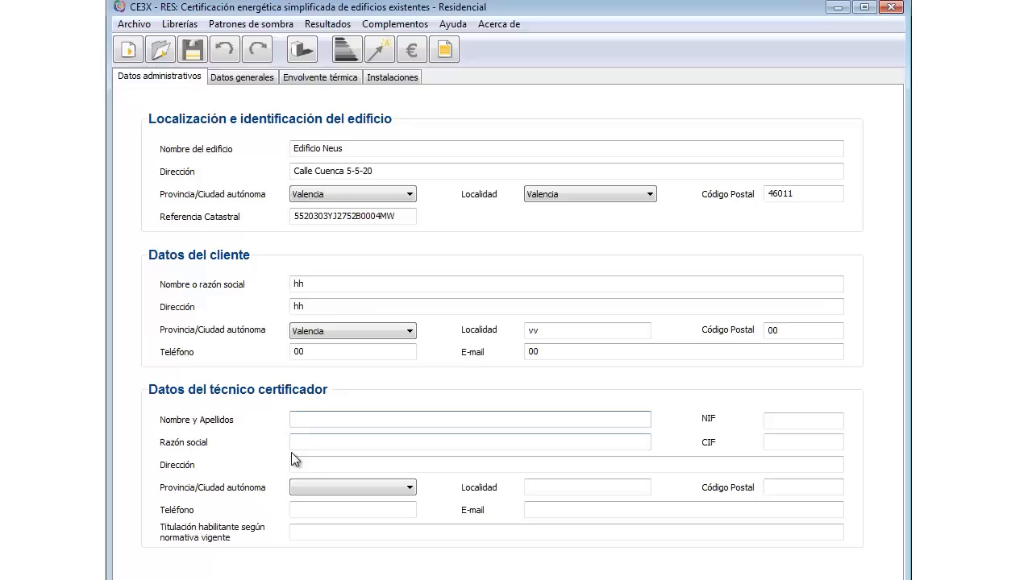
type("ii")
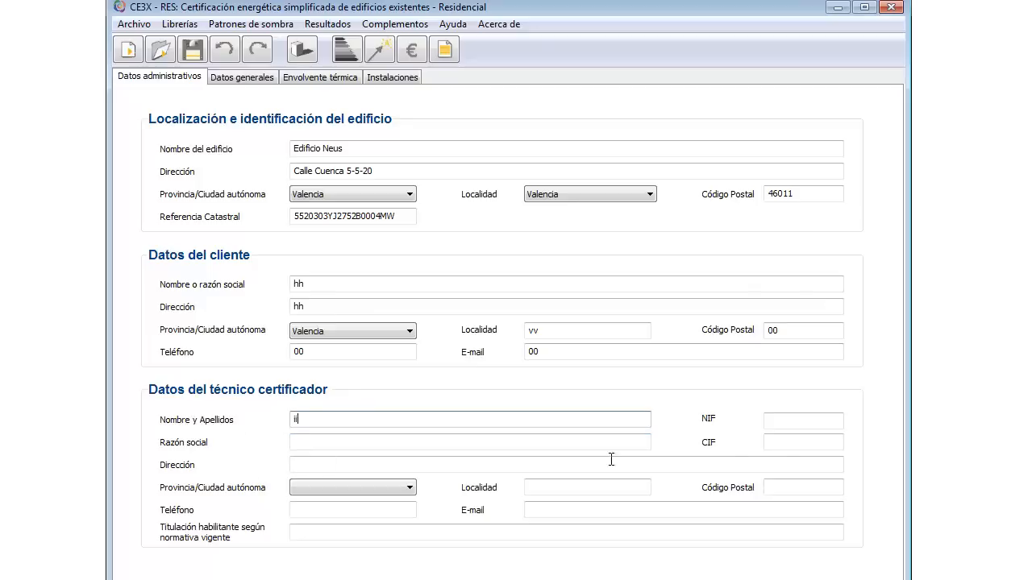
left_click(804, 422)
type("00")
left_click(797, 441)
type("00")
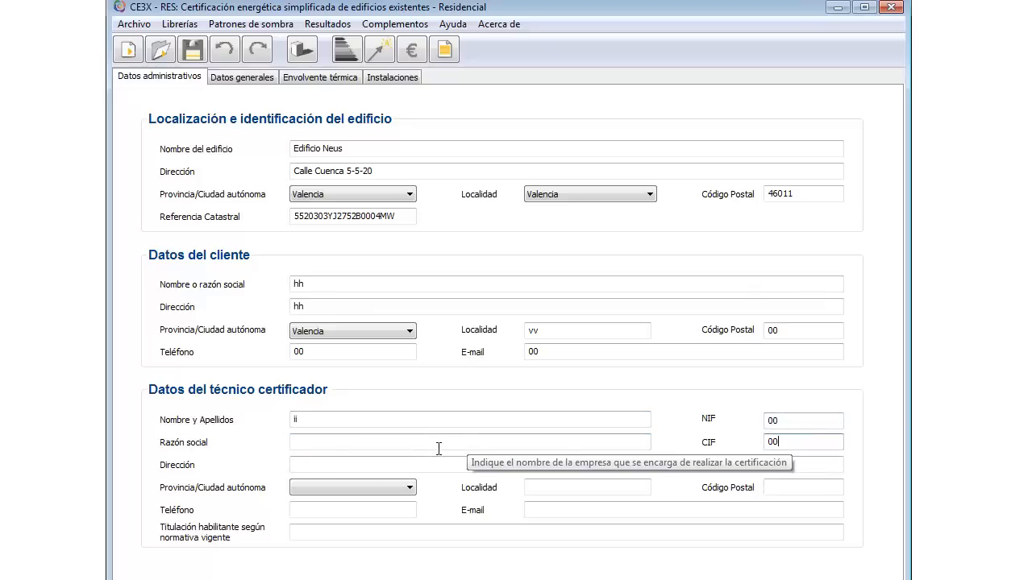
left_click(435, 443)
type("ii")
Step: Set technician province to Valencia; fill postal code, phone and e-mail with placeholders
left_click(313, 465)
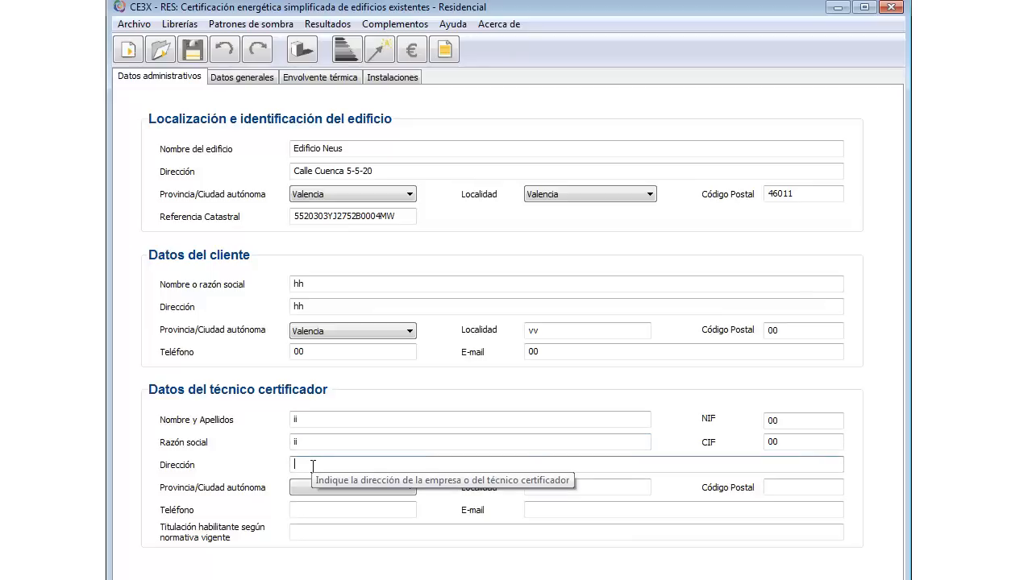
left_click(364, 488)
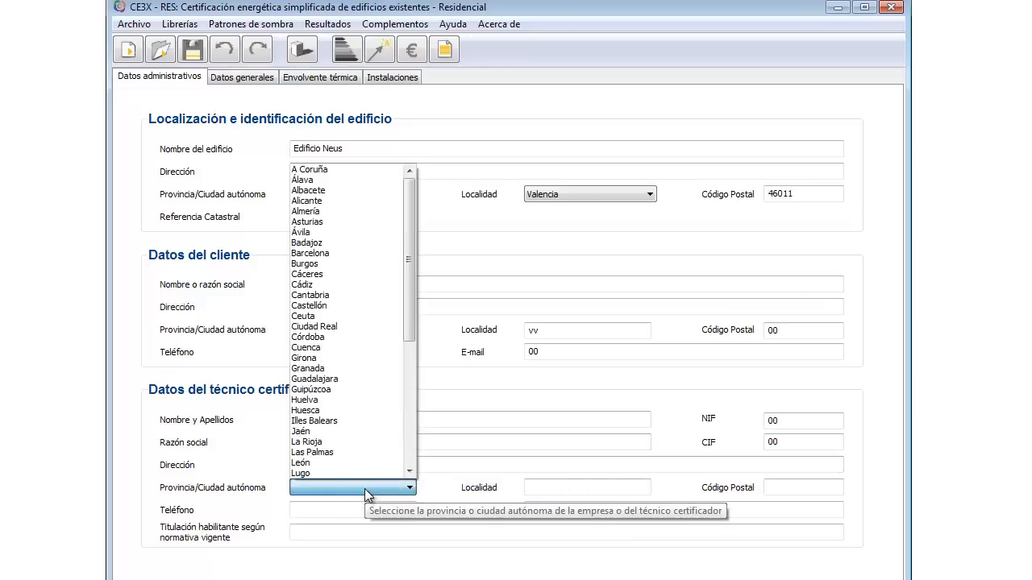
key("v")
left_click(554, 485)
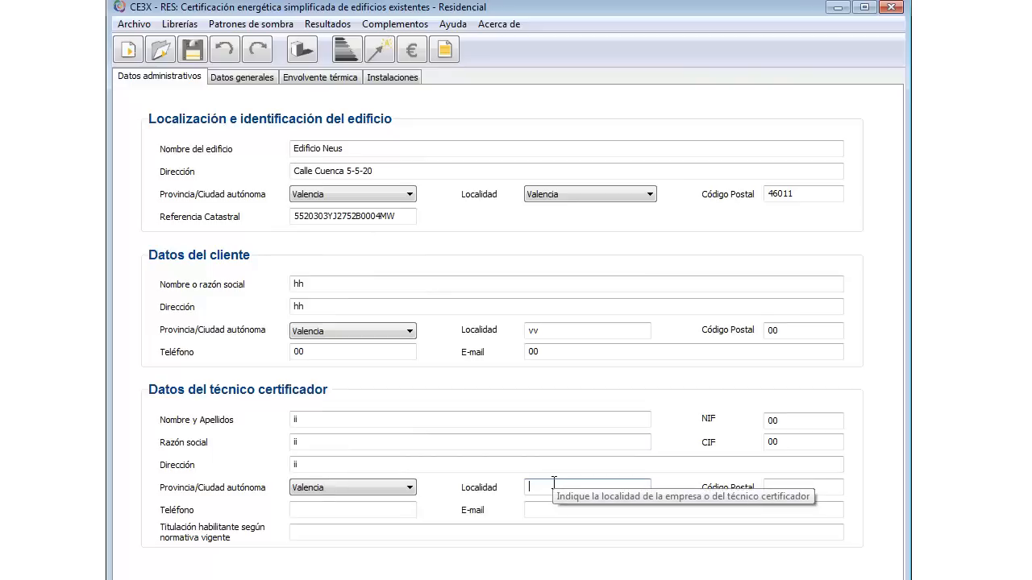
left_click(787, 489)
type("00")
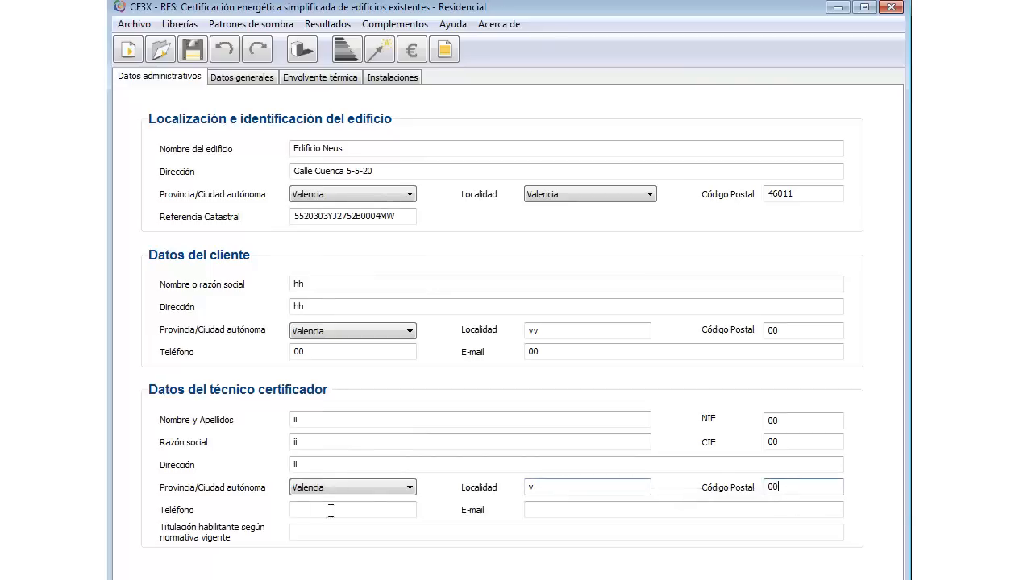
left_click(298, 510)
type("00")
left_click(545, 510)
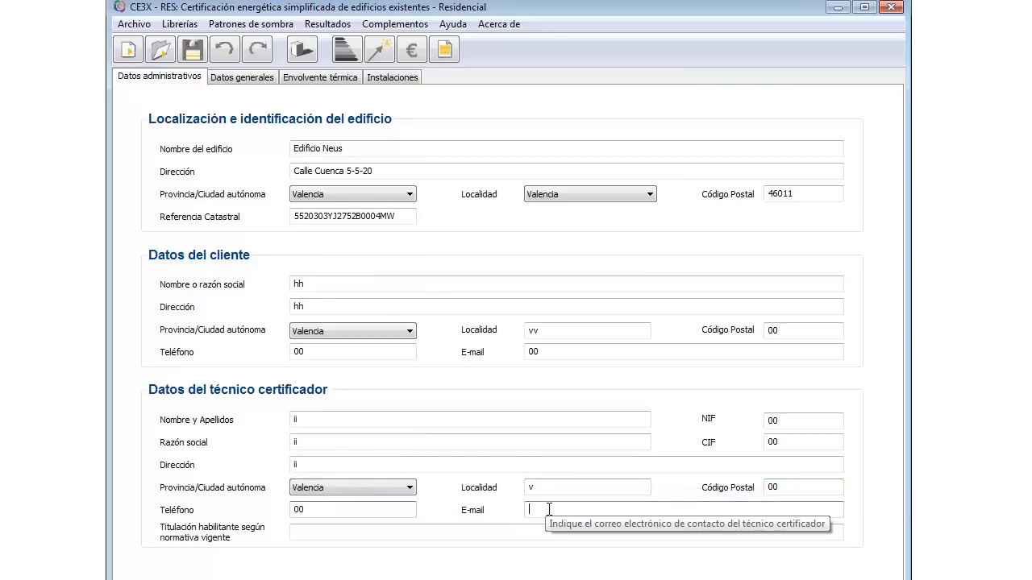
type("00")
Step: Enter 'Arquitecto Superior' as the technician's qualification, then bring up the FAQ PDF
left_click(355, 532)
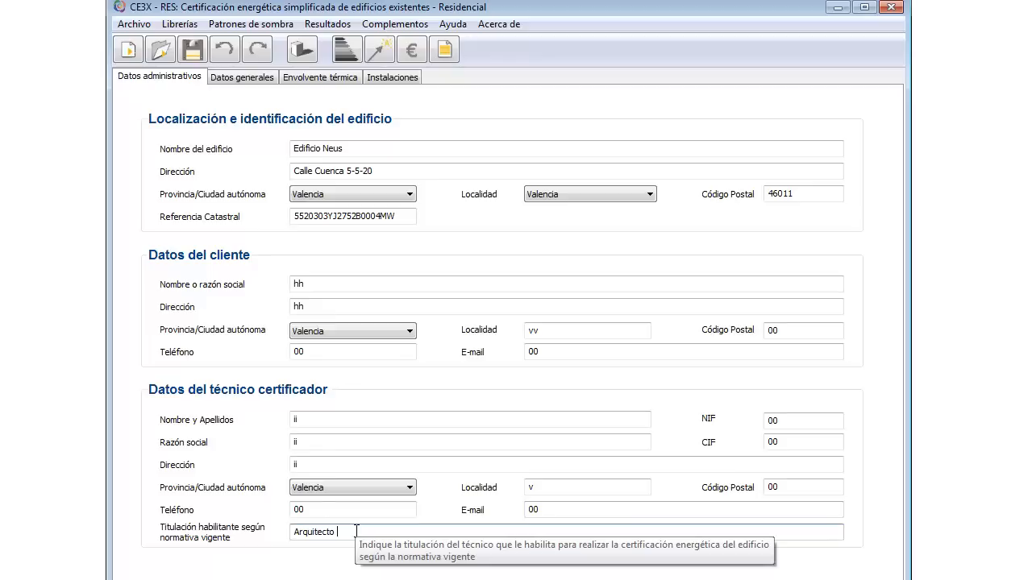
type("Arquitecto Superior")
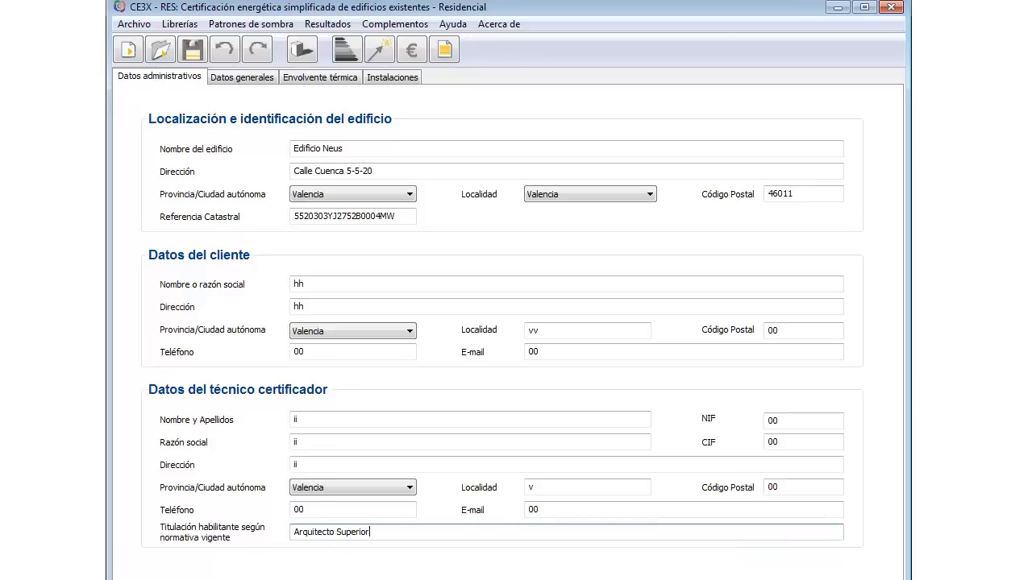
left_click(48, 577)
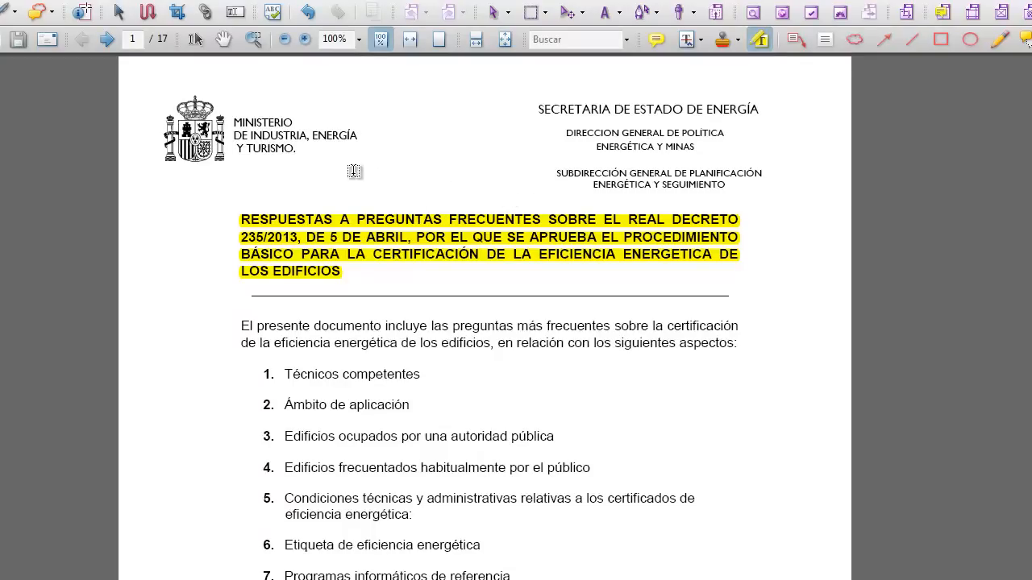
Step: Scroll the FAQ PDF down to page 2's list of qualified engineering degrees
scroll(485, 296, "down", 7)
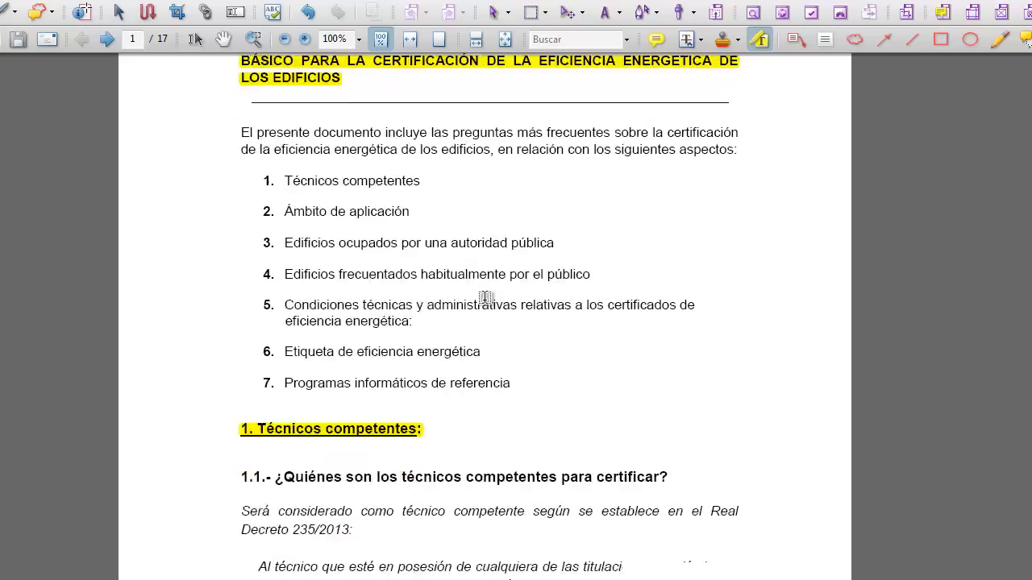
scroll(511, 342, "down", 10)
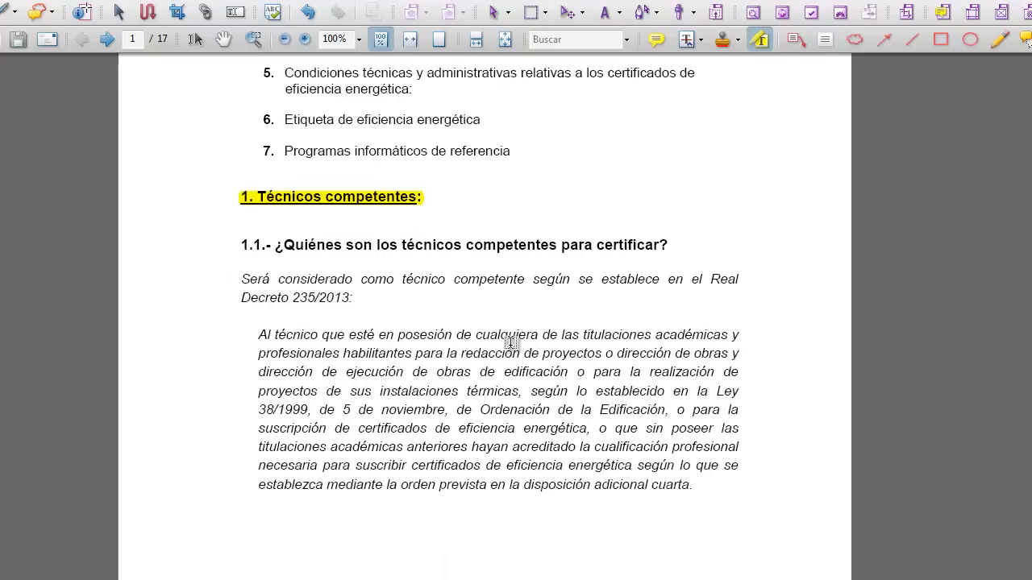
scroll(511, 342, "down", 13)
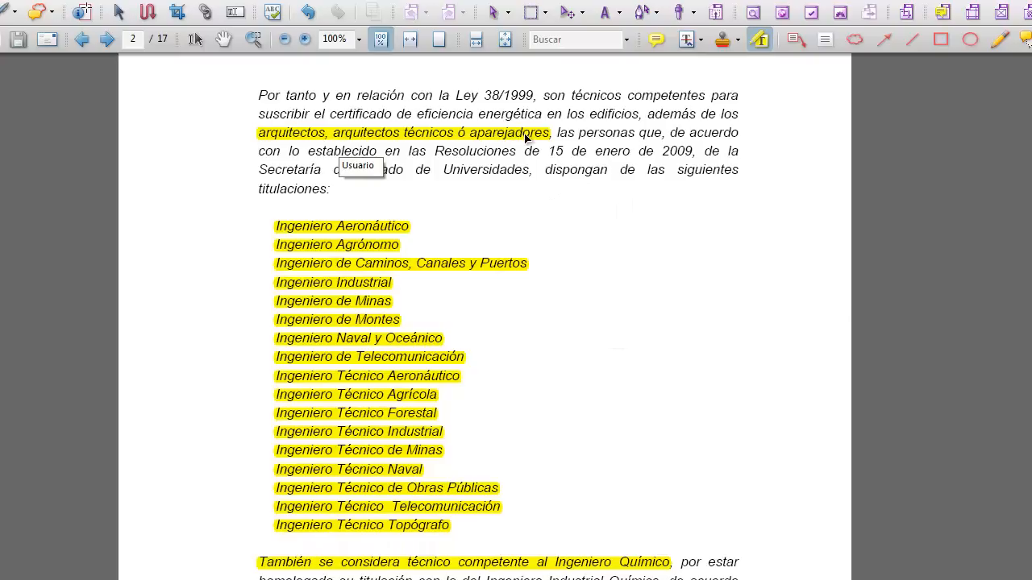
scroll(637, 240, "down", 1)
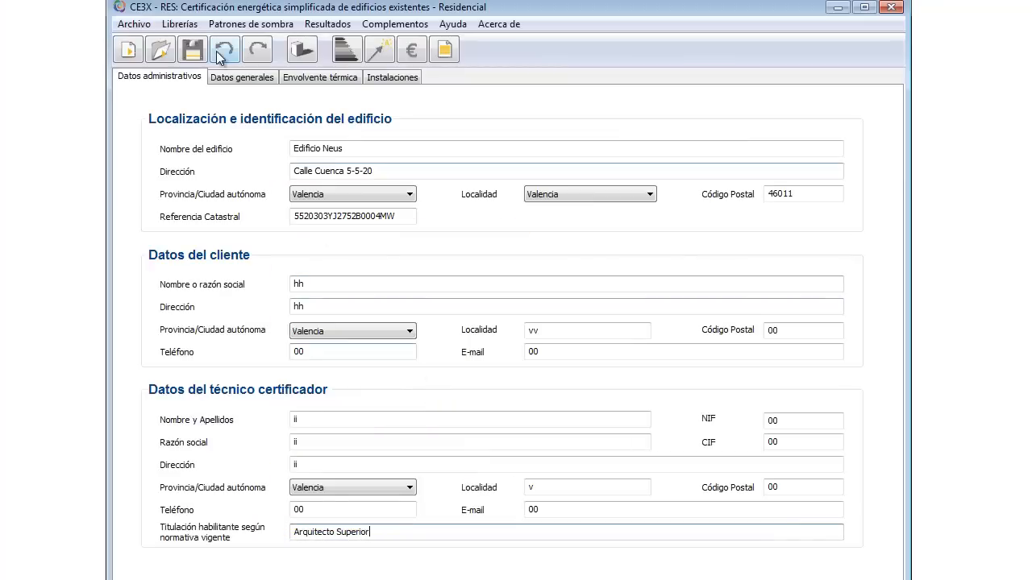
Step: Save the certificate under the existing file name cee vivienda.cex
left_click(191, 54)
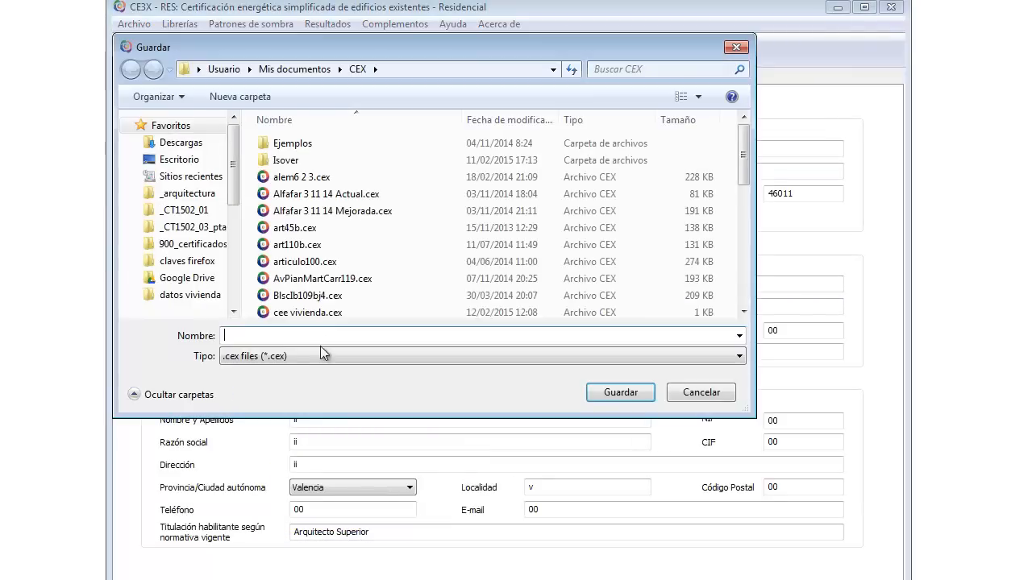
type("cee")
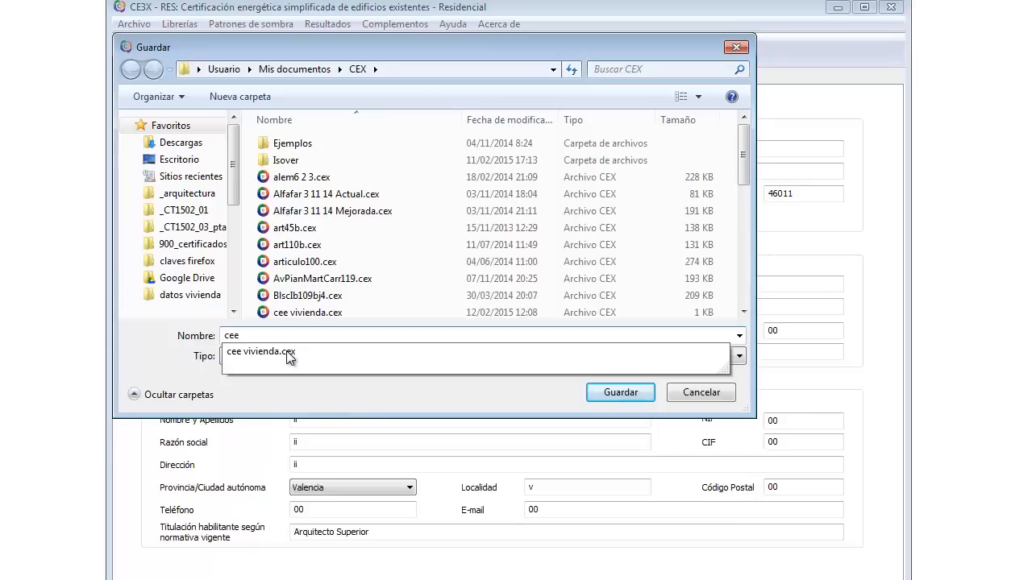
left_click(250, 359)
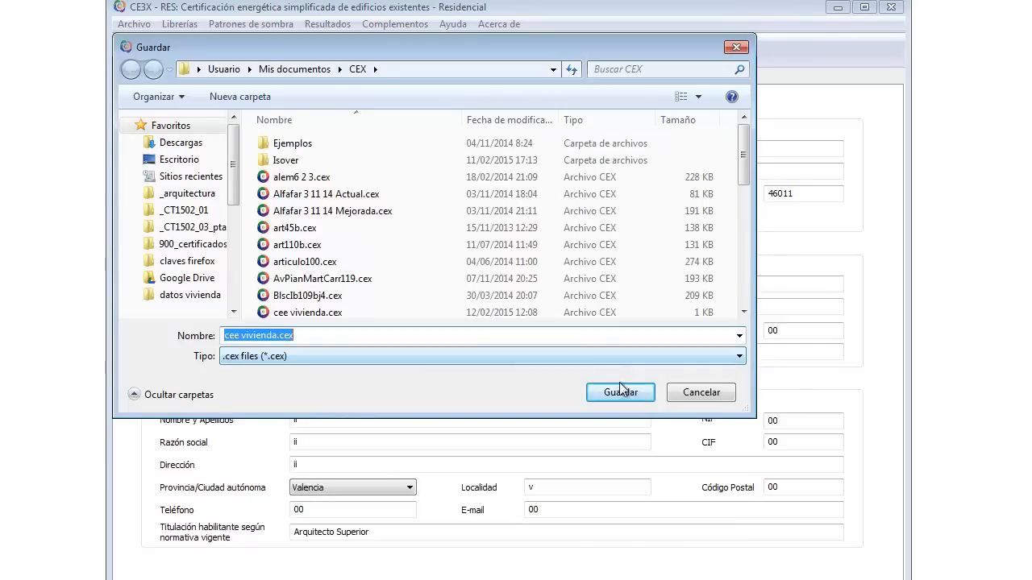
left_click(621, 391)
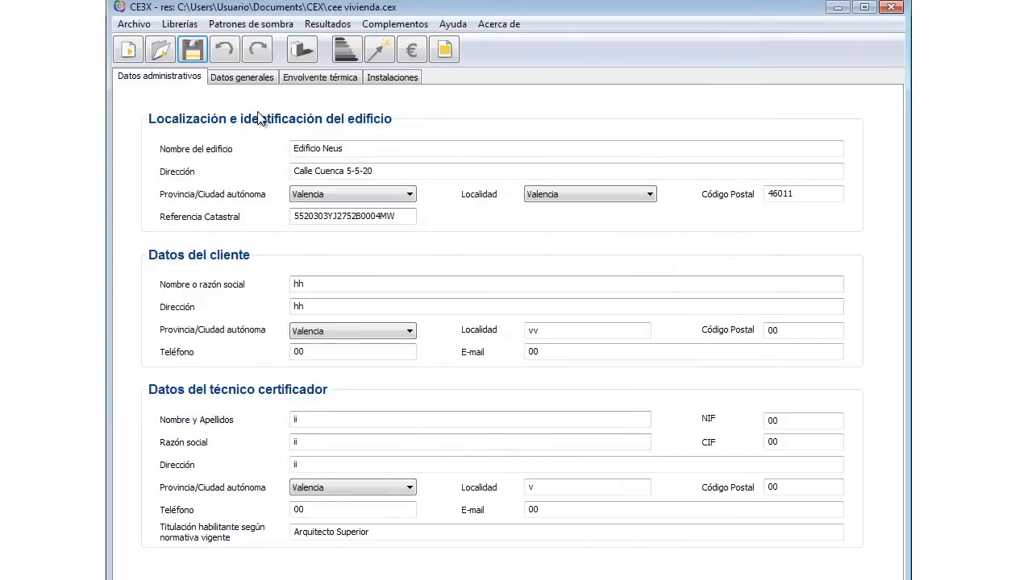
Step: Show the Datos generales tab, then view the Catastro report PDF
left_click(246, 77)
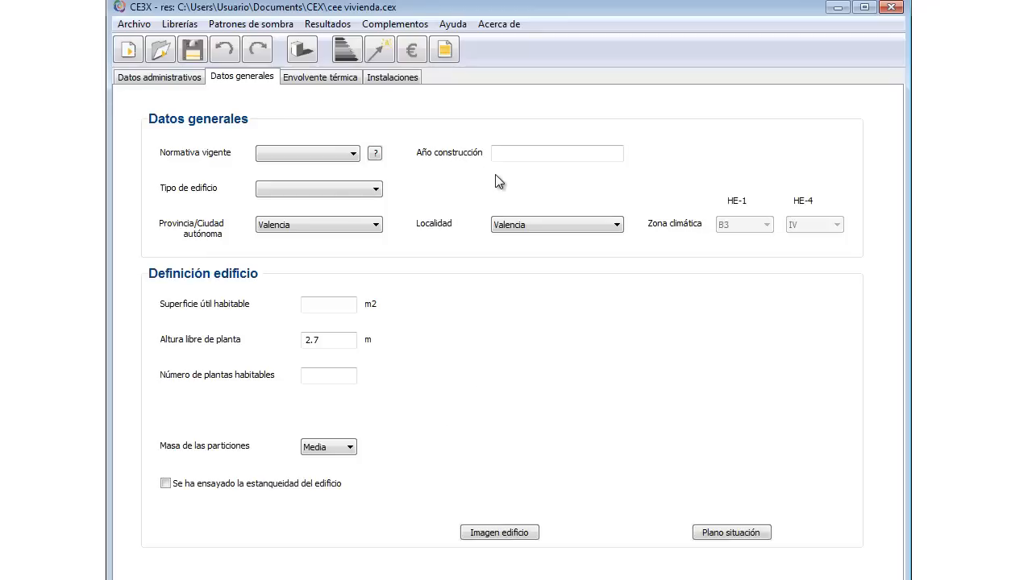
left_click(266, 579)
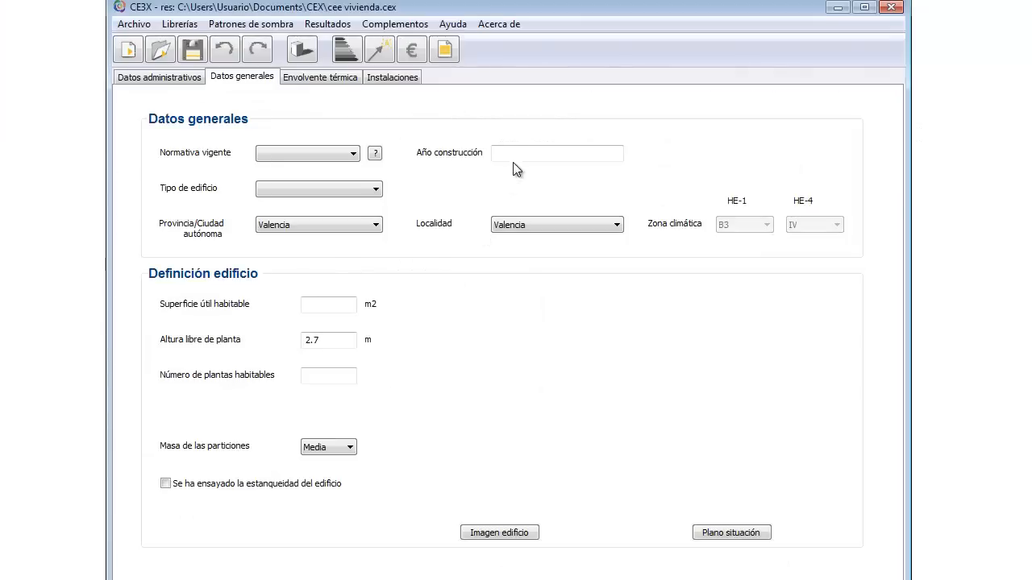
Step: Enter 1970 in CE3X's Año construcción field
left_click(518, 153)
Step: Set the regulation to Anterior by answering 'Antes de 1981' in the help dialog
left_click(374, 154)
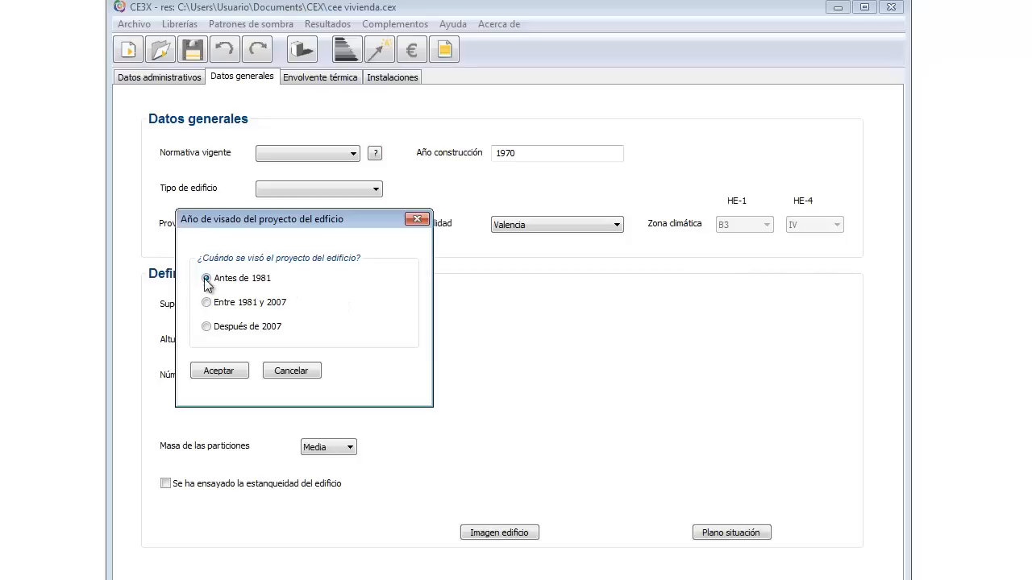
left_click(232, 371)
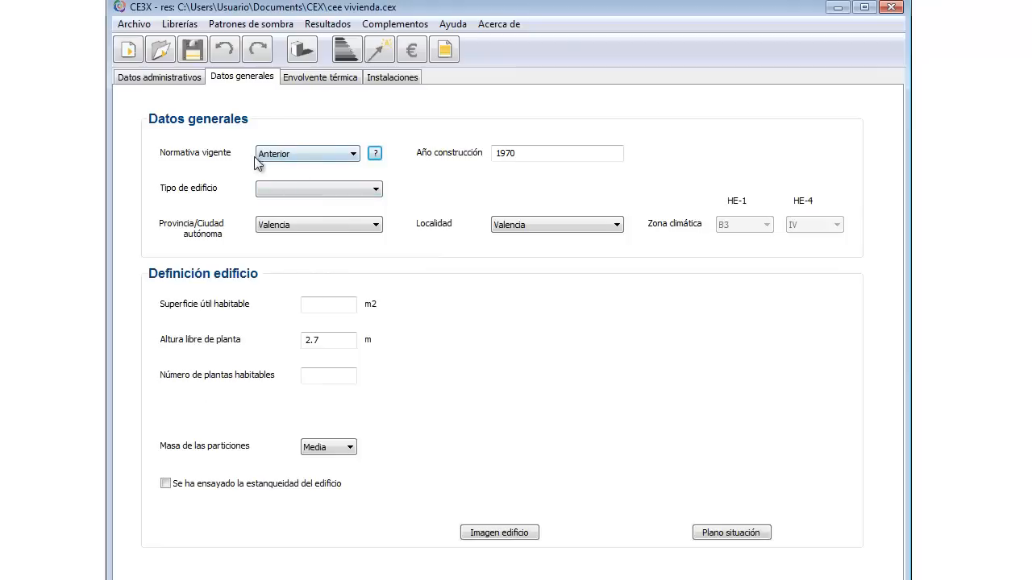
left_click(354, 154)
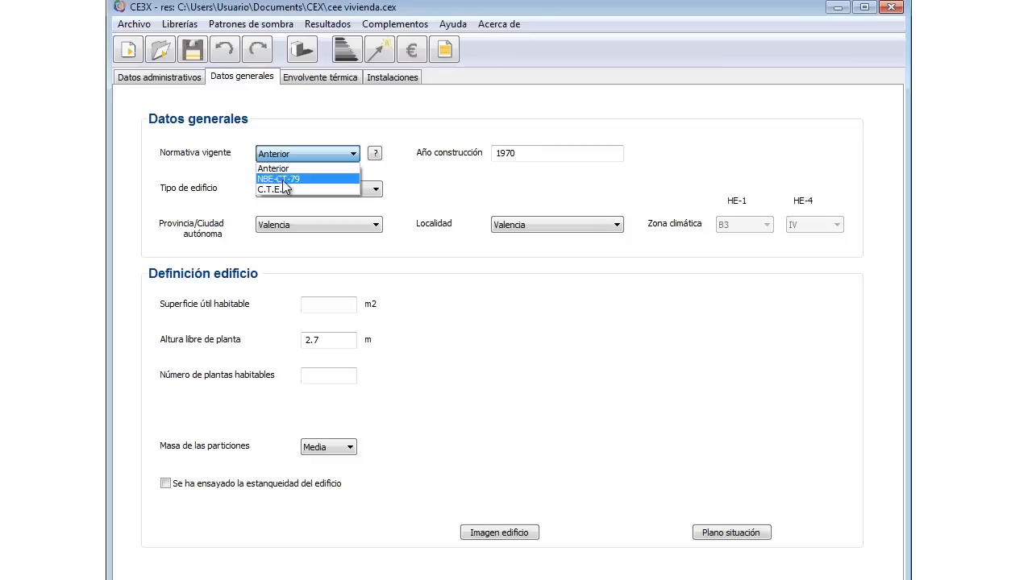
left_click(477, 183)
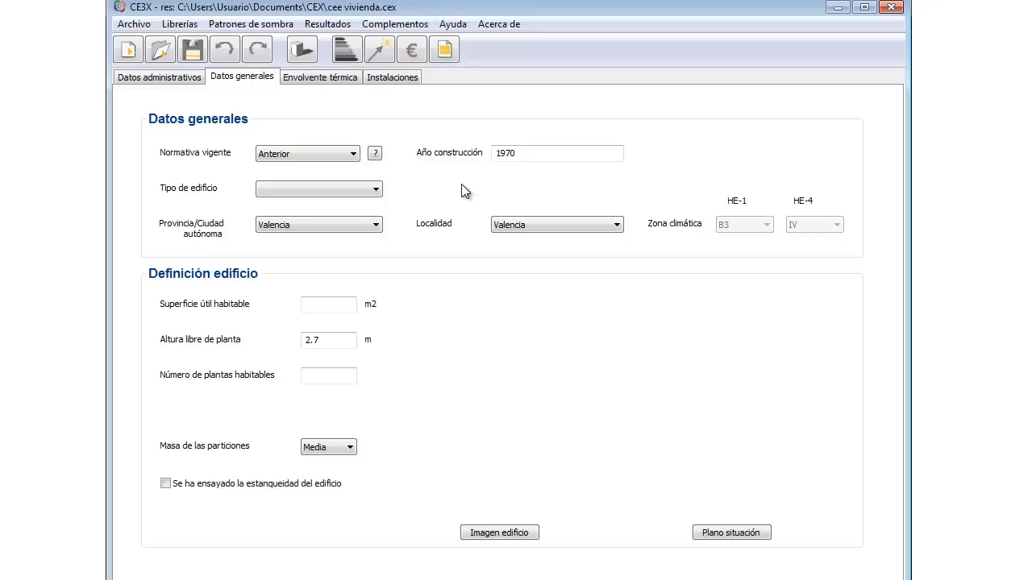
Step: Choose Vivienda Individual as building type and return to Datos administrativos
left_click(378, 194)
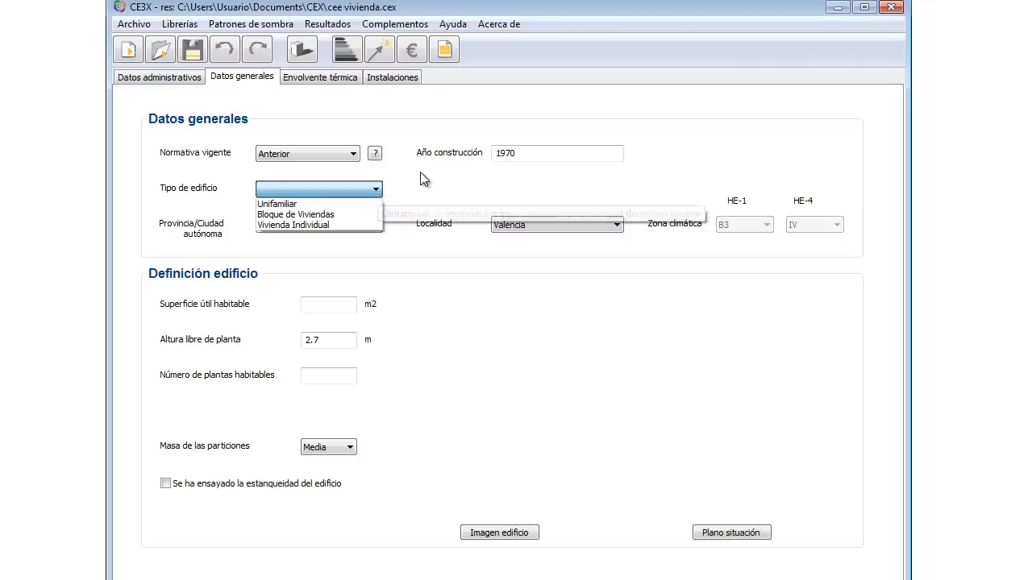
left_click(290, 225)
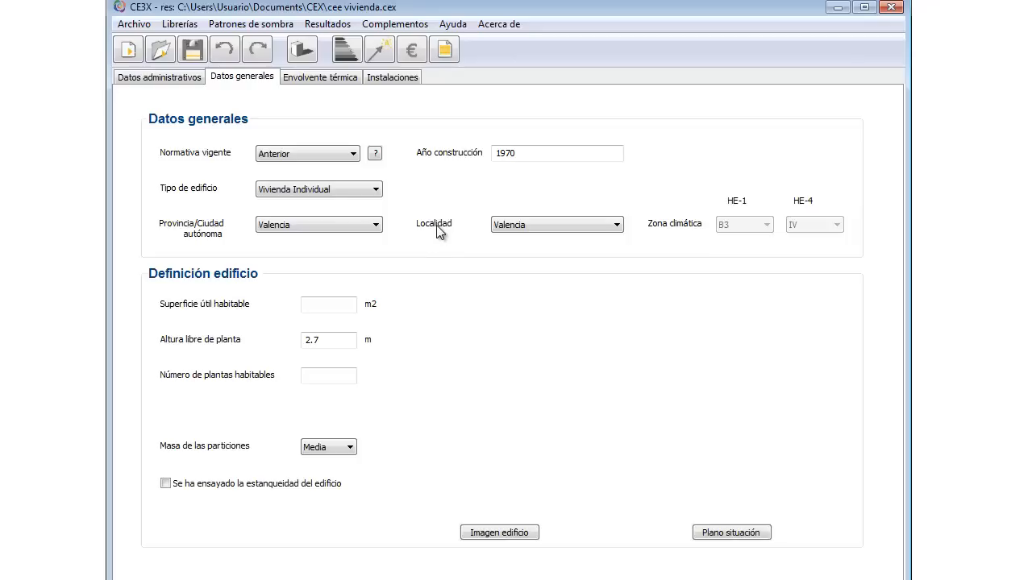
left_click(151, 77)
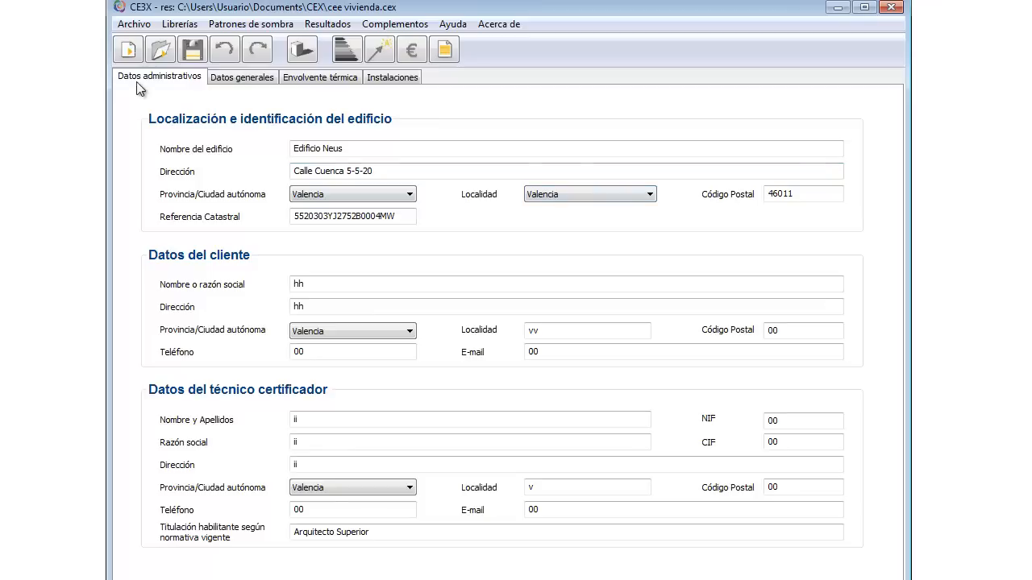
Step: Return to Datos generales, then view the apartment floor plan in AutoCAD
left_click(256, 80)
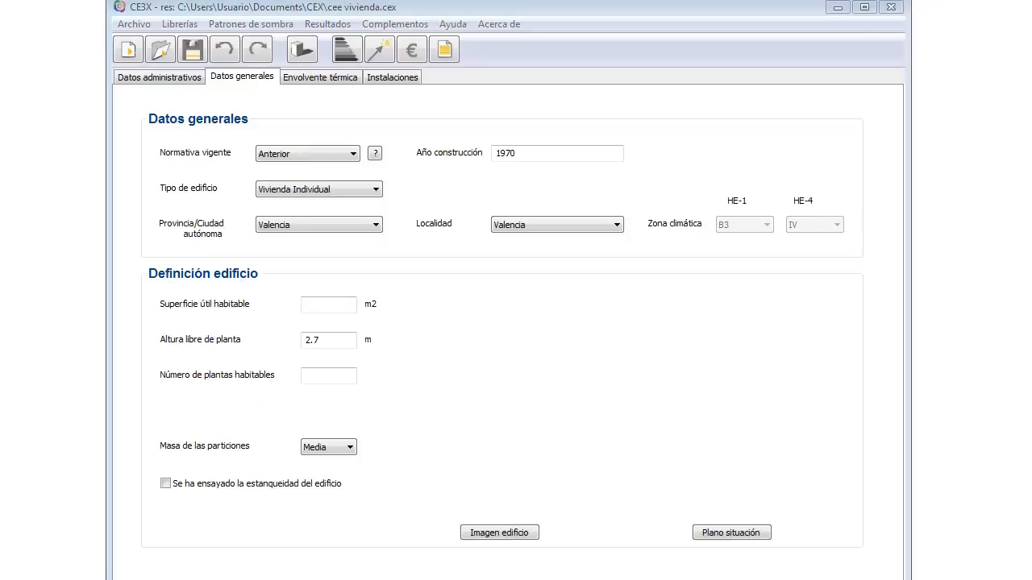
key("alt+Tab")
scroll(519, 327, "down", 2)
left_click_drag(592, 348, 582, 340)
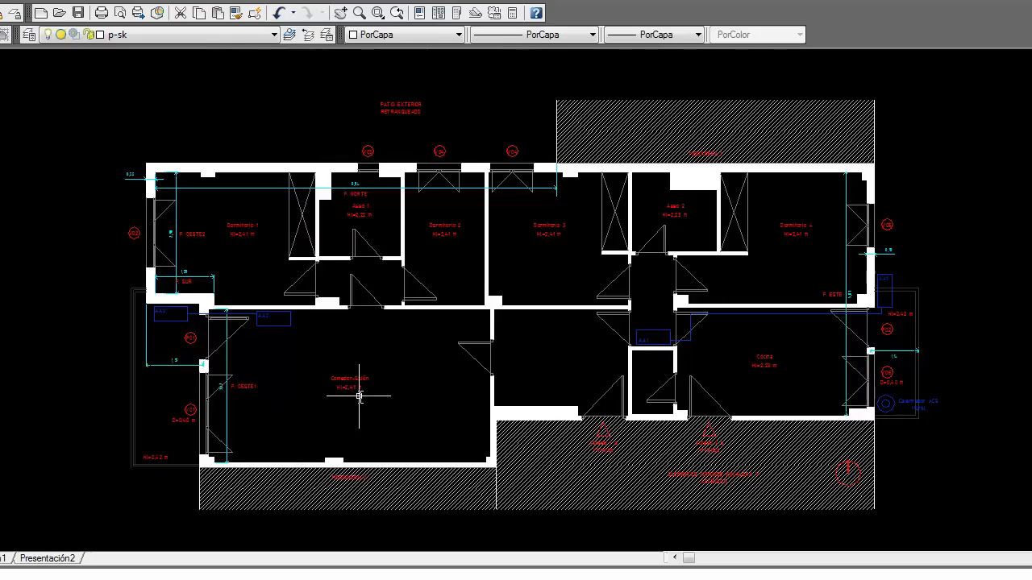
Step: Zoom and pan the AutoCAD apartment floor plan to read the room heights
scroll(374, 357, "up", 3)
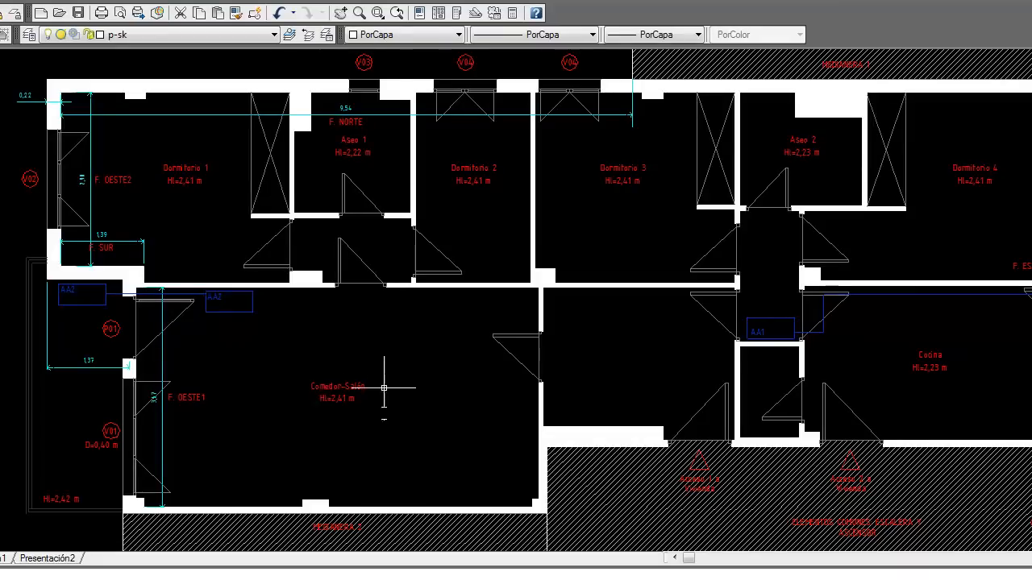
left_click_drag(406, 348, 356, 352)
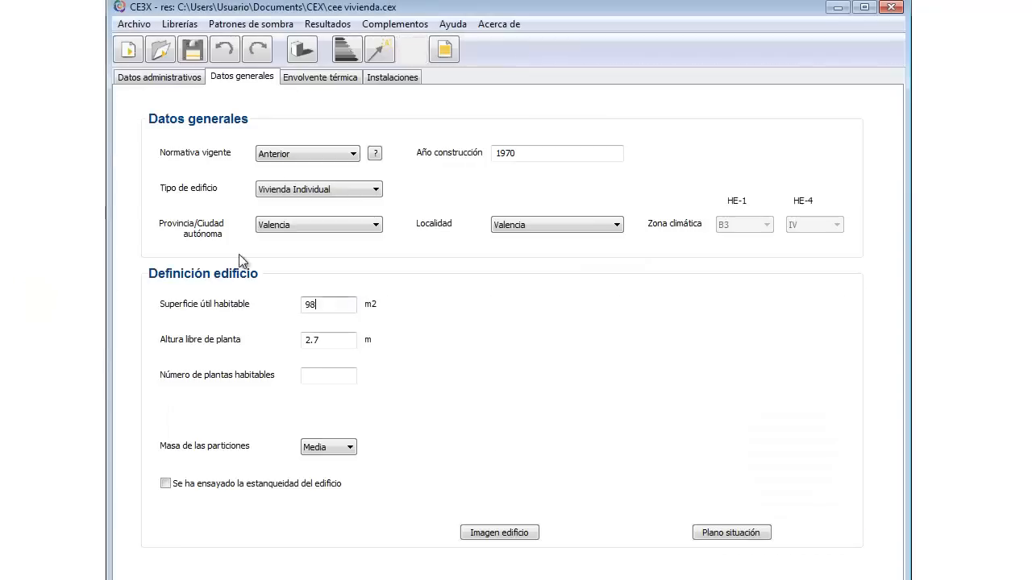
Step: Enter 2.38 m as Altura libre de planta and 1 as Número de plantas habitables
mouse_move(327, 340)
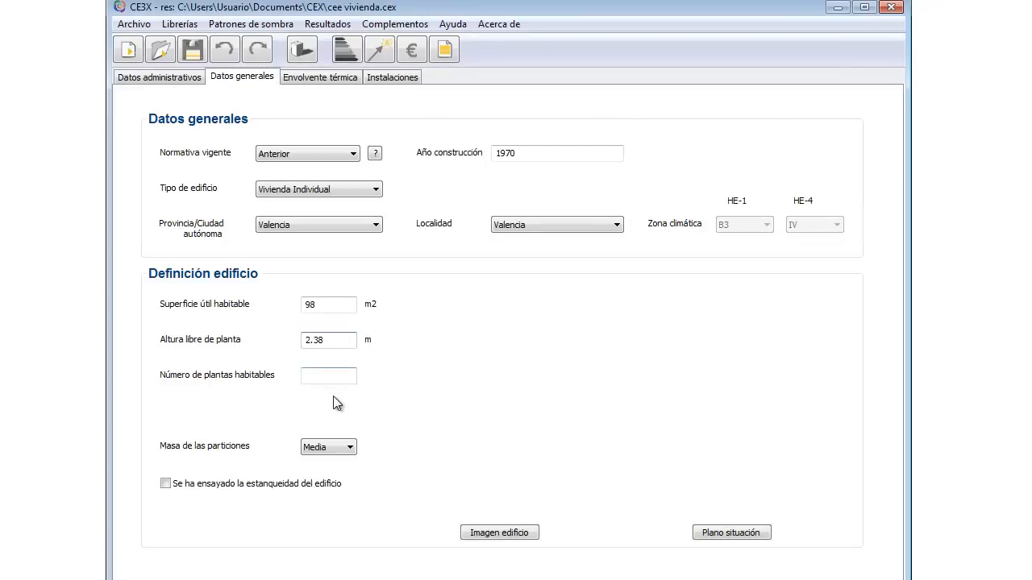
mouse_move(338, 375)
mouse_move(160, 467)
Step: Attach edificio.jpg from the datos vivienda folder as the building image
left_click(498, 532)
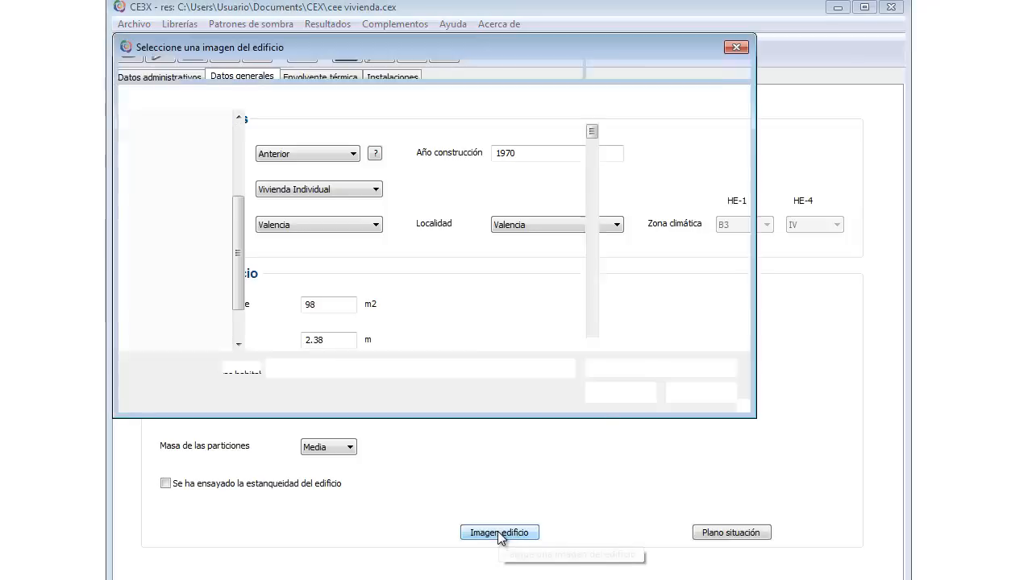
left_click(193, 155)
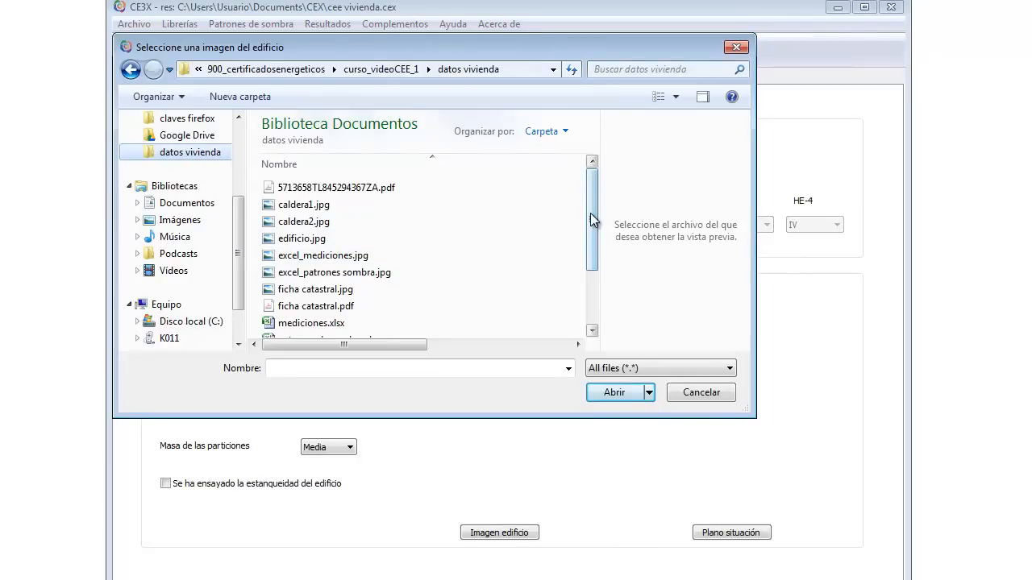
mouse_move(591, 219)
left_mouse_down()
mouse_move(592, 273)
mouse_move(592, 204)
left_mouse_up()
left_click(316, 213)
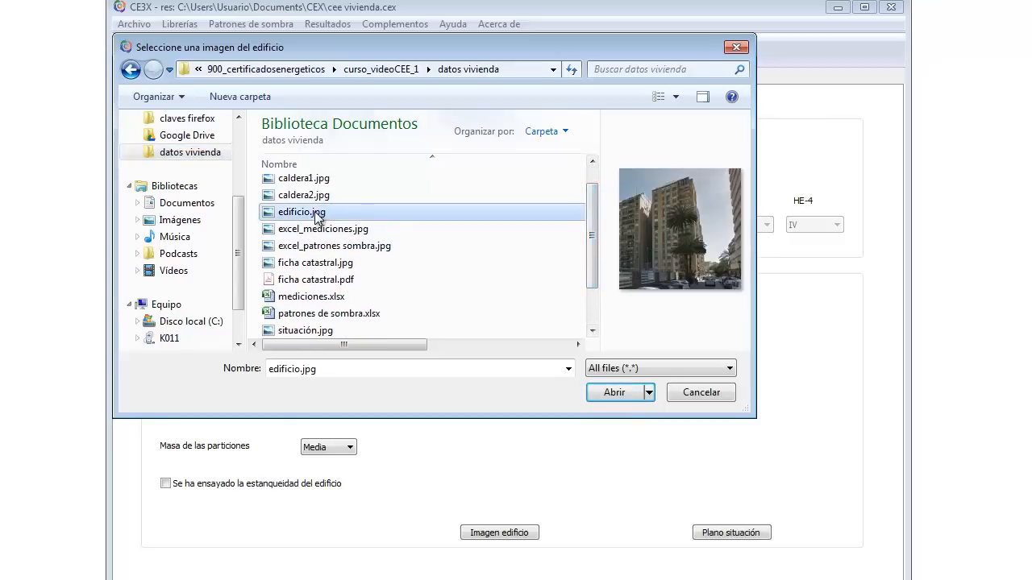
left_click(627, 392)
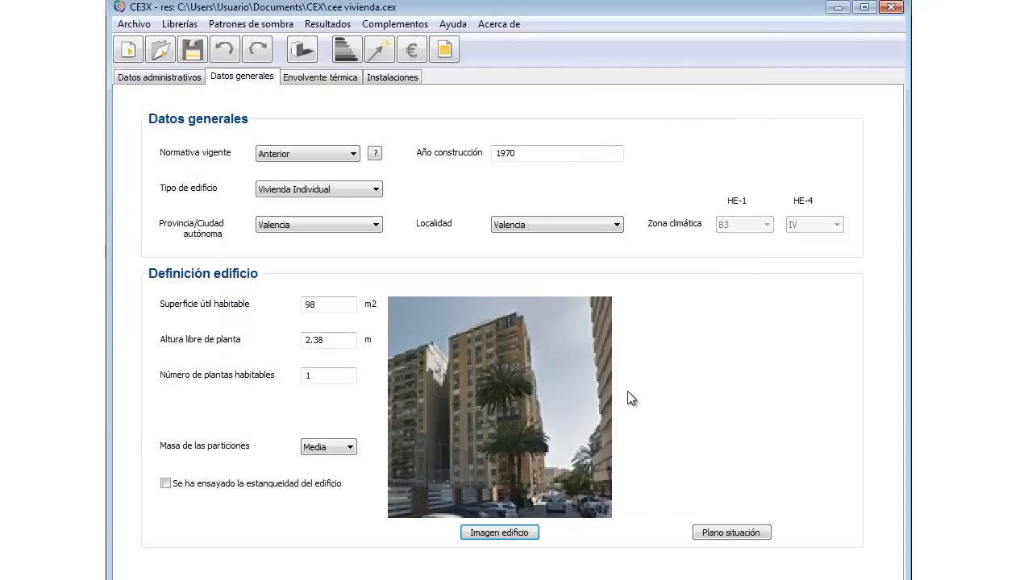
Step: Load situación.jpg from the datos vivienda folder as the Plano situación image
left_click(720, 534)
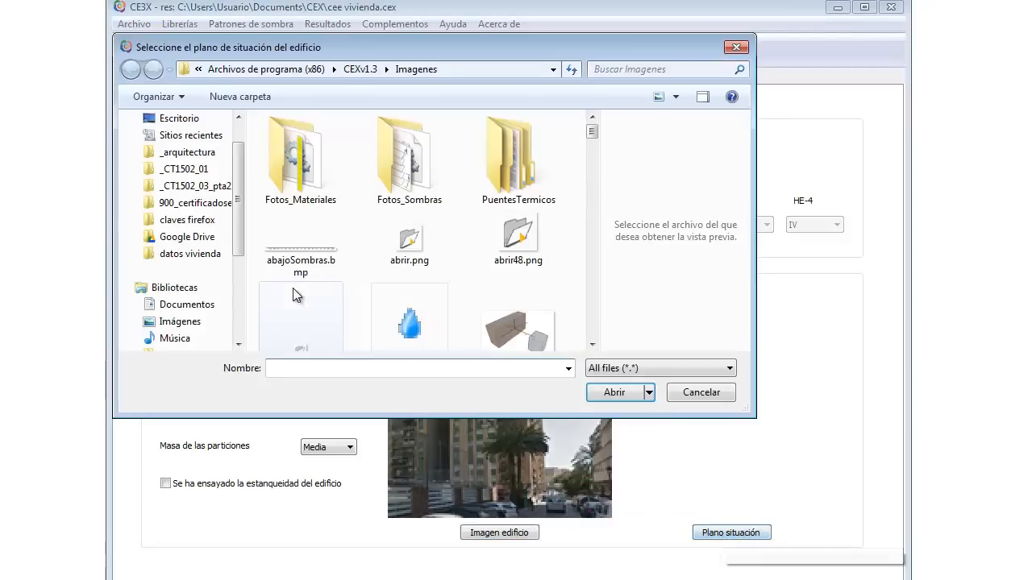
left_click(197, 255)
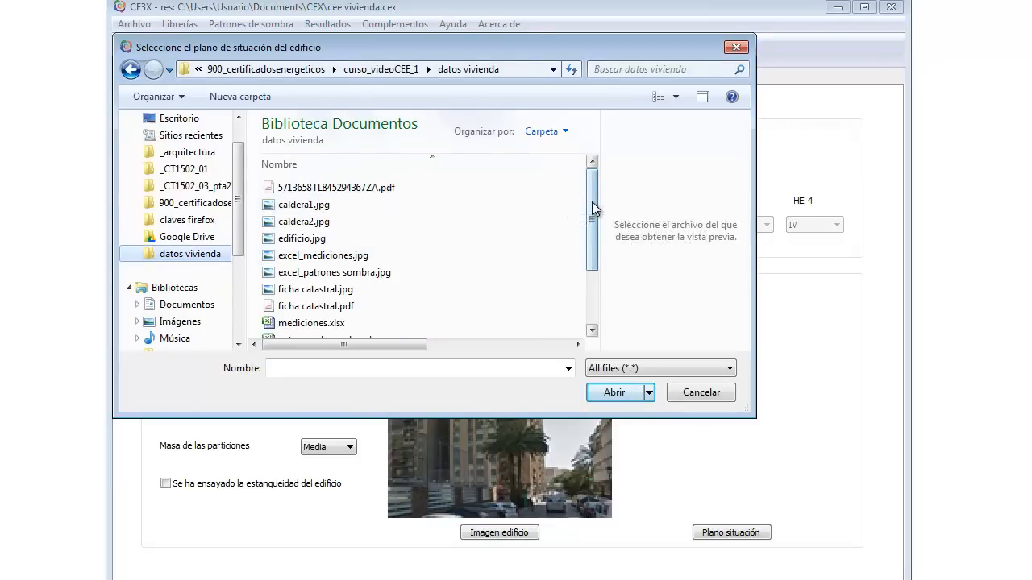
scroll(591, 225, "down", 1)
scroll(591, 226, "down", 2)
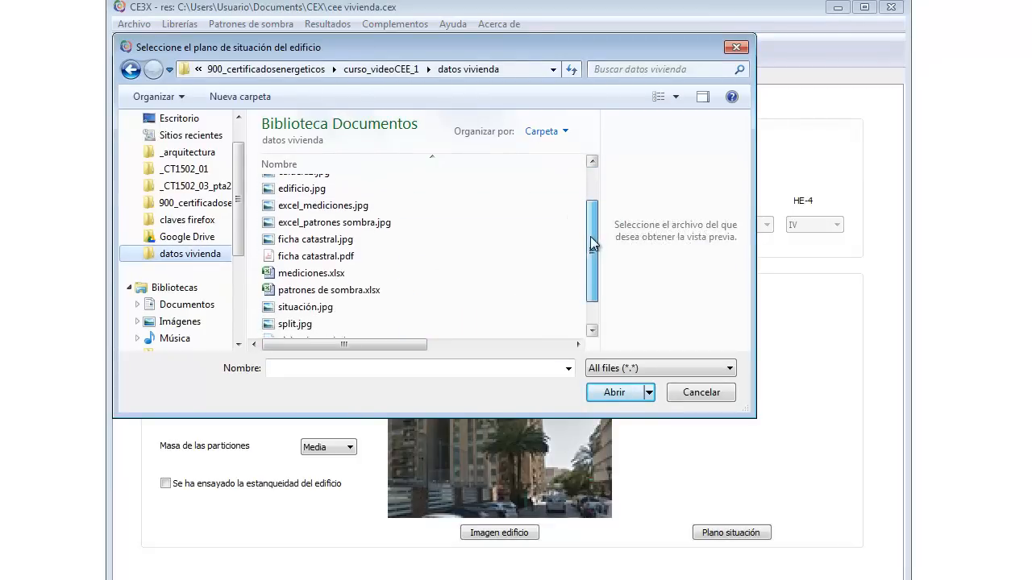
left_click(305, 277)
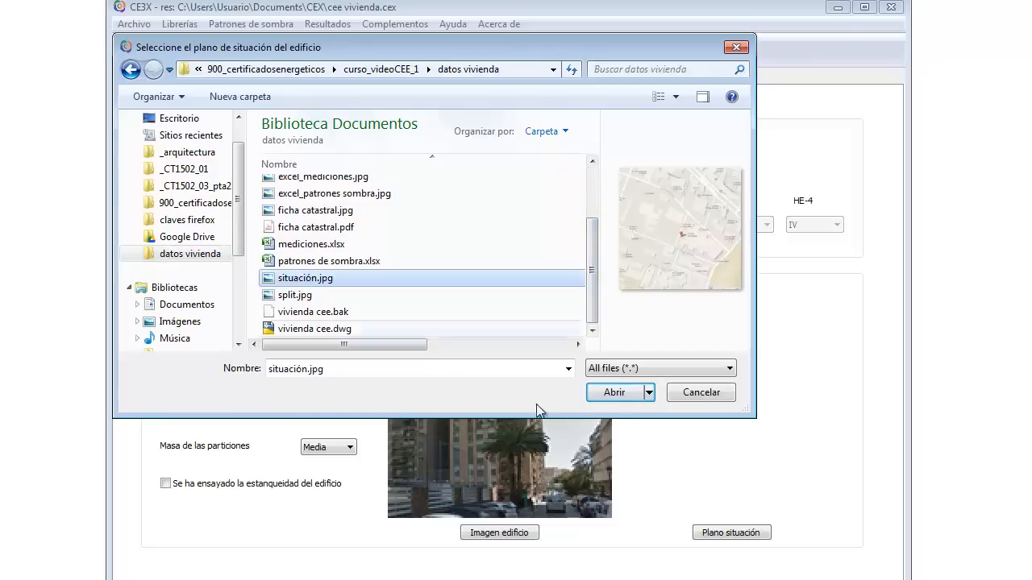
left_click(614, 392)
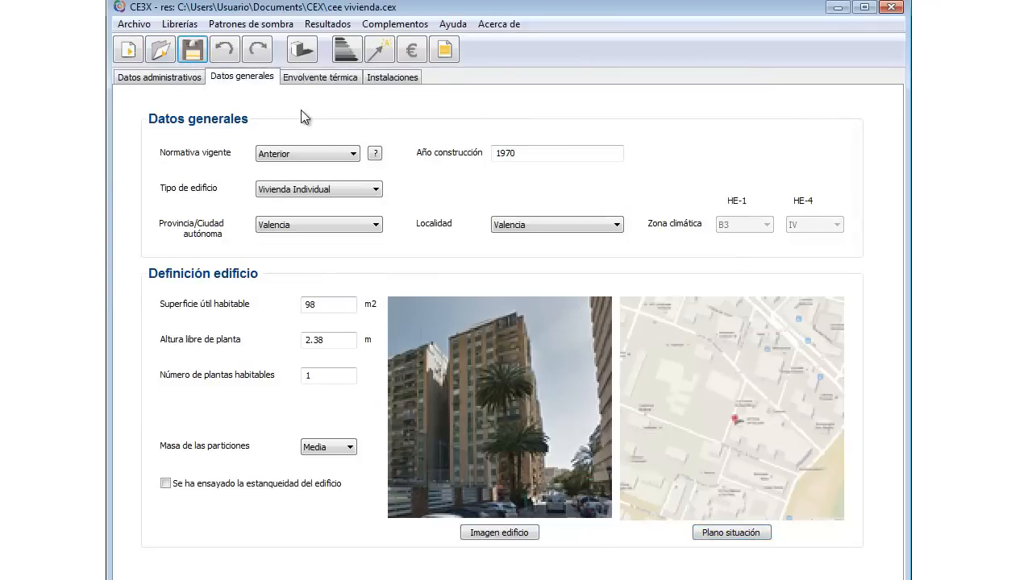
Step: Go to CE3X's Envolvente térmica section
left_click(315, 78)
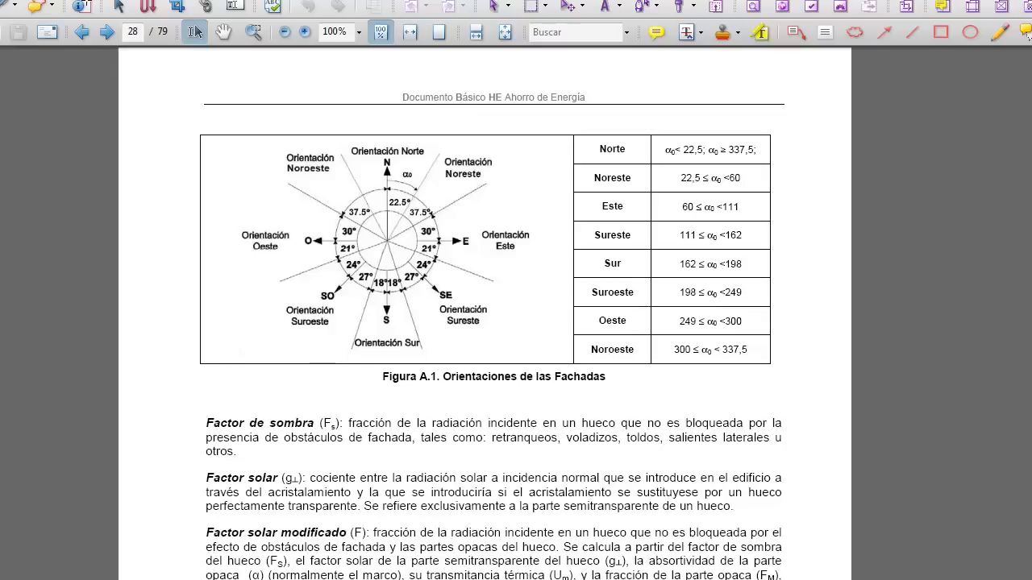
Step: Leave the HE document's Figura A.1 orientation ranges for the AutoCAD floor plan
key("alt+Tab")
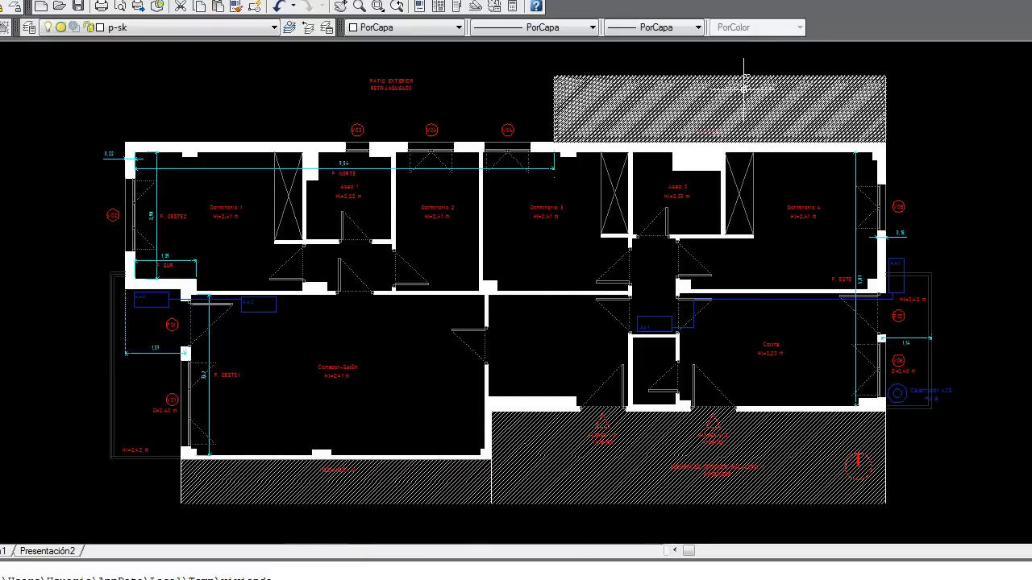
Step: Bring CE3X's Muro de fachada form back to the front after checking the plan
mouse_move(744, 78)
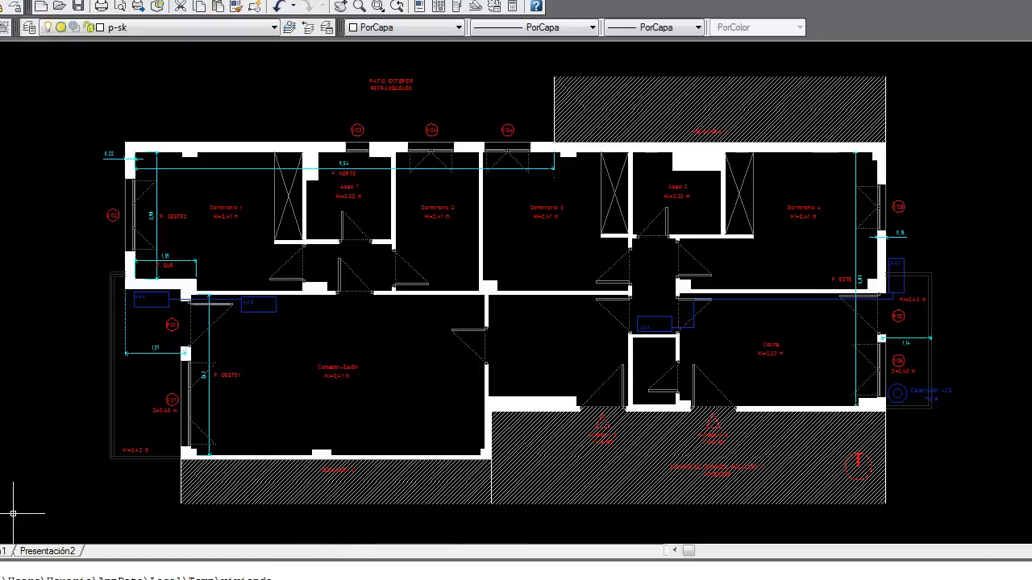
left_click(13, 578)
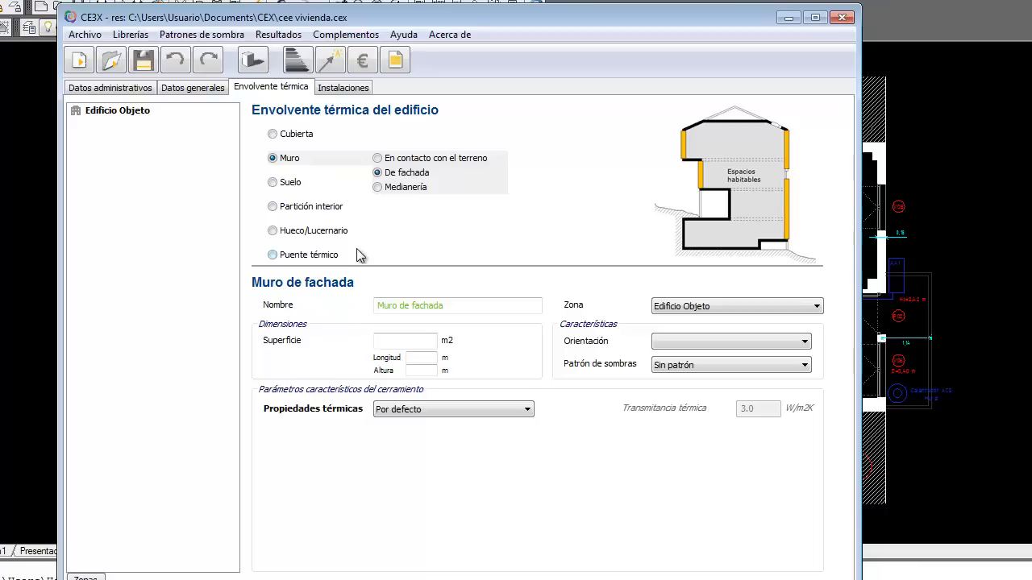
Step: Return to the AutoCAD floor plan after reviewing CE3X's envelope element types
mouse_move(316, 211)
left_click(220, 578)
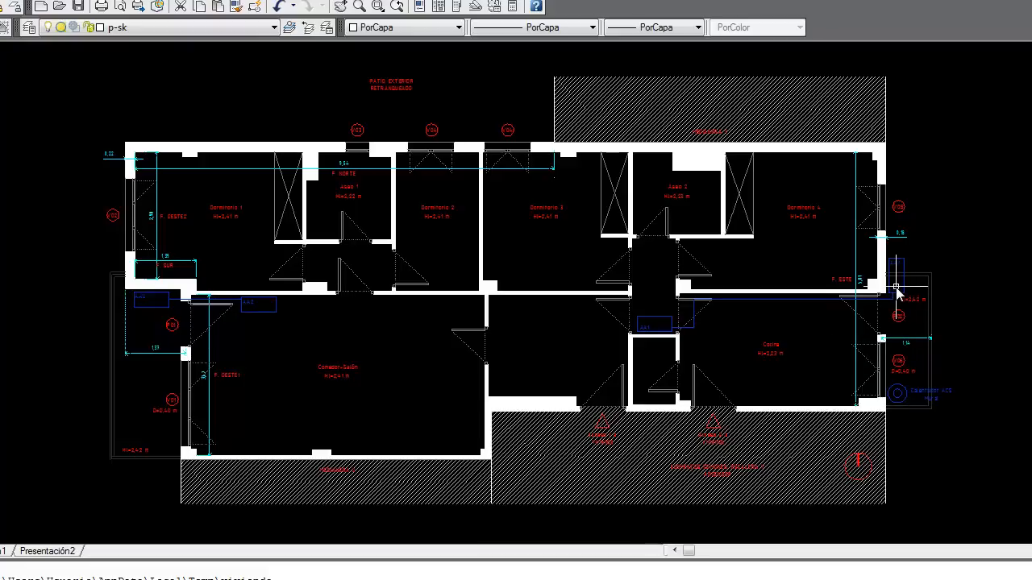
Step: Switch from AutoCAD to the ministry's recognised certification documents page
key("alt+Tab")
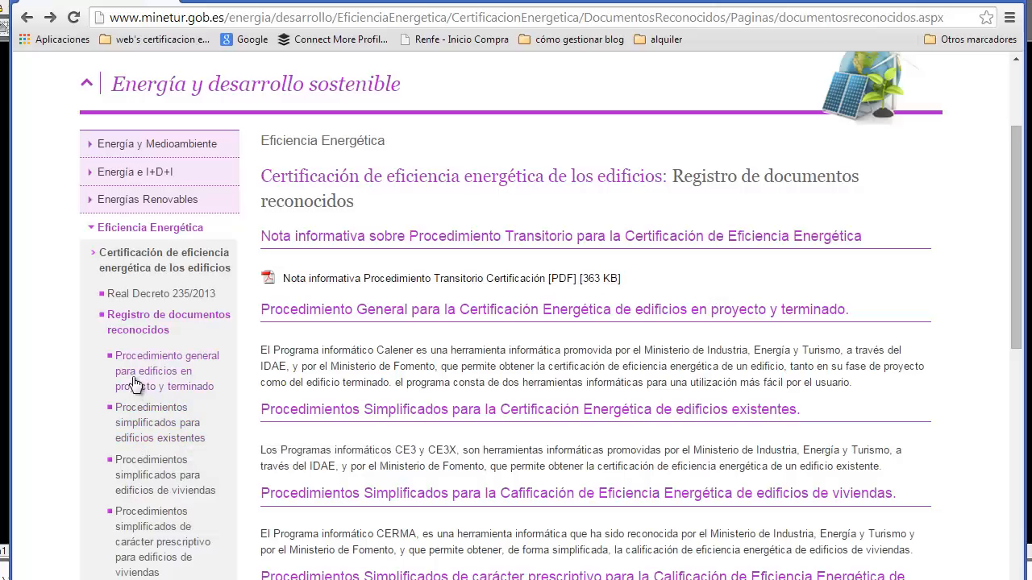
Step: Open 'Procedimientos simplificados para edificios existentes' and scroll to its CE3X downloads
left_click(154, 440)
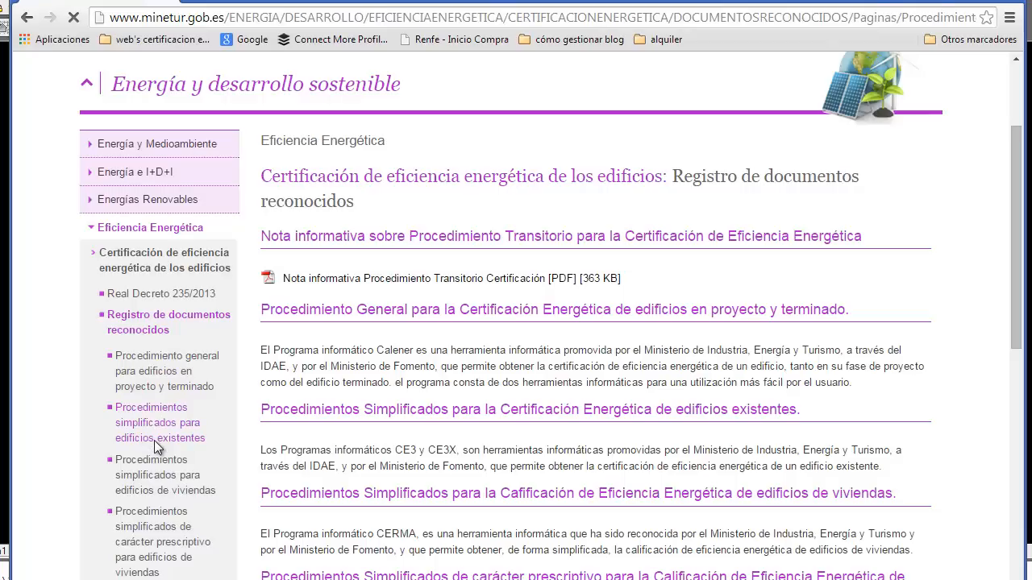
scroll(822, 433, "down", 1)
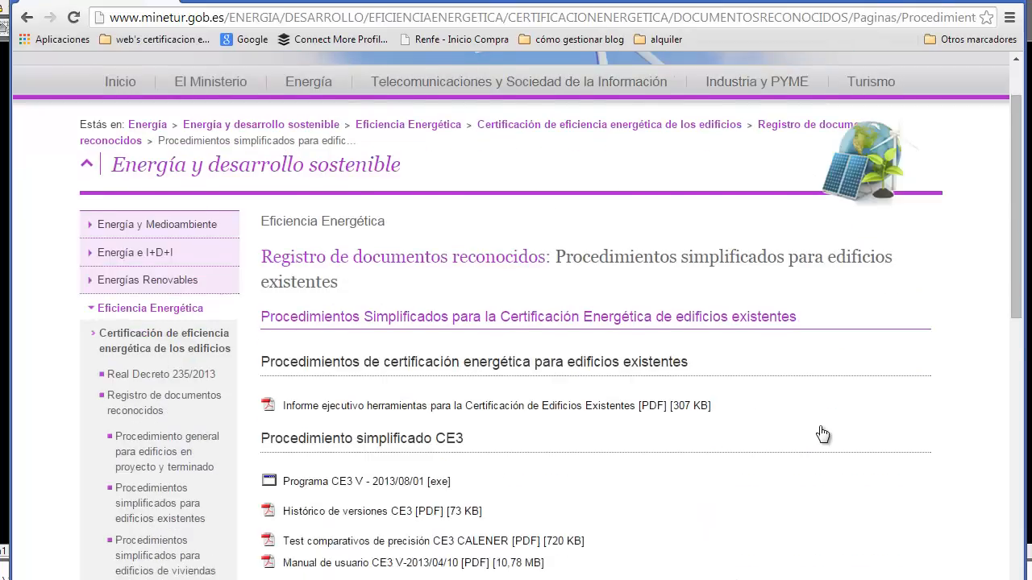
scroll(822, 434, "down", 5)
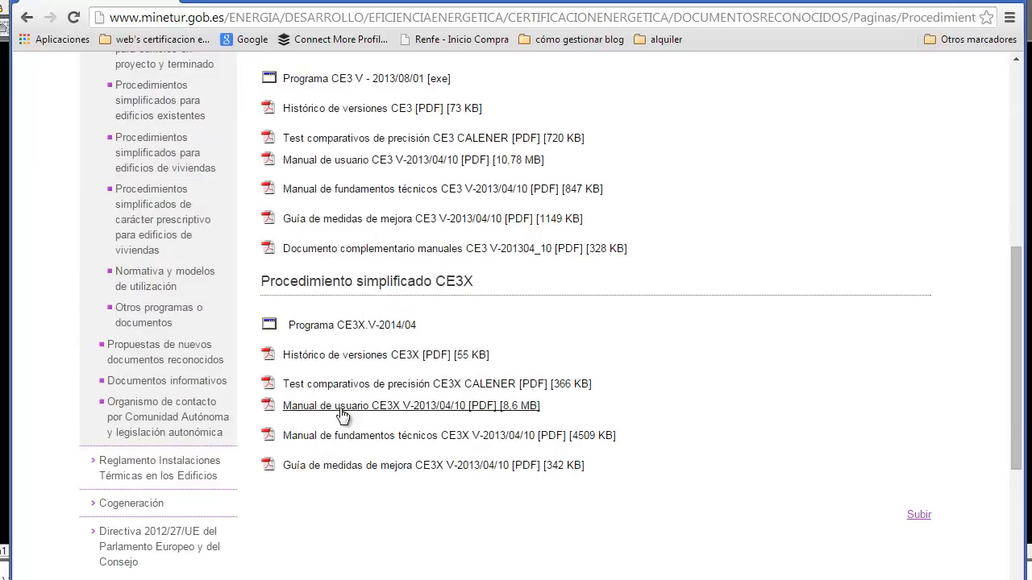
Step: Open the CE3X user manual PDF and read down to page 32's Figura 5 envelope organigram
left_click(372, 407)
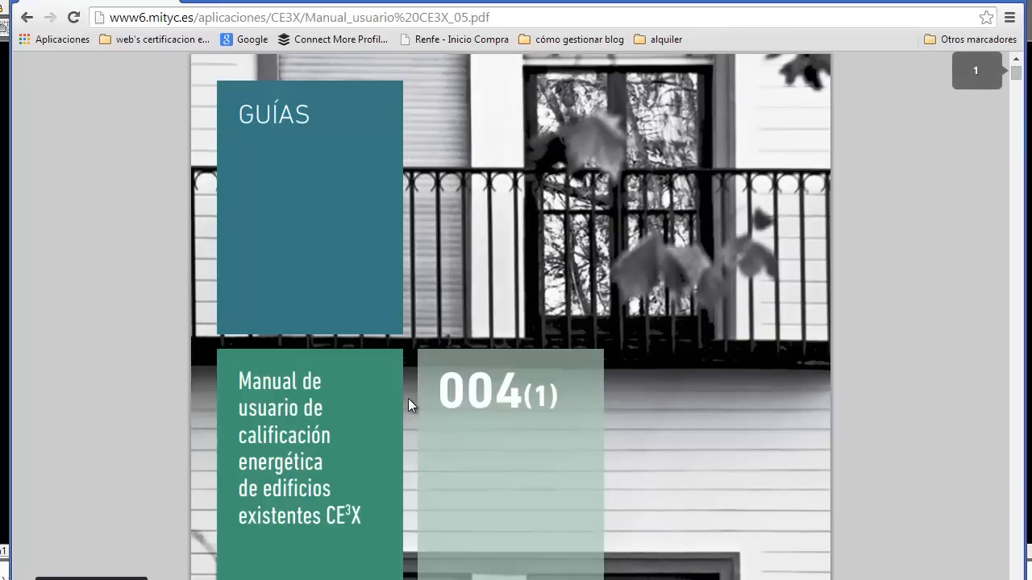
scroll(407, 399, "down", 8)
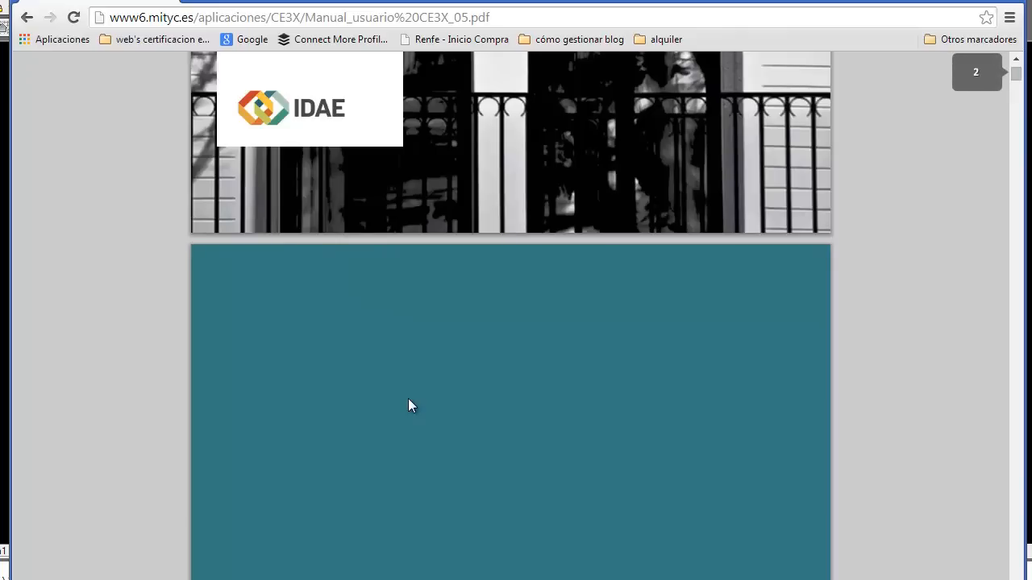
scroll(408, 398, "down", 15)
scroll(406, 397, "down", 10)
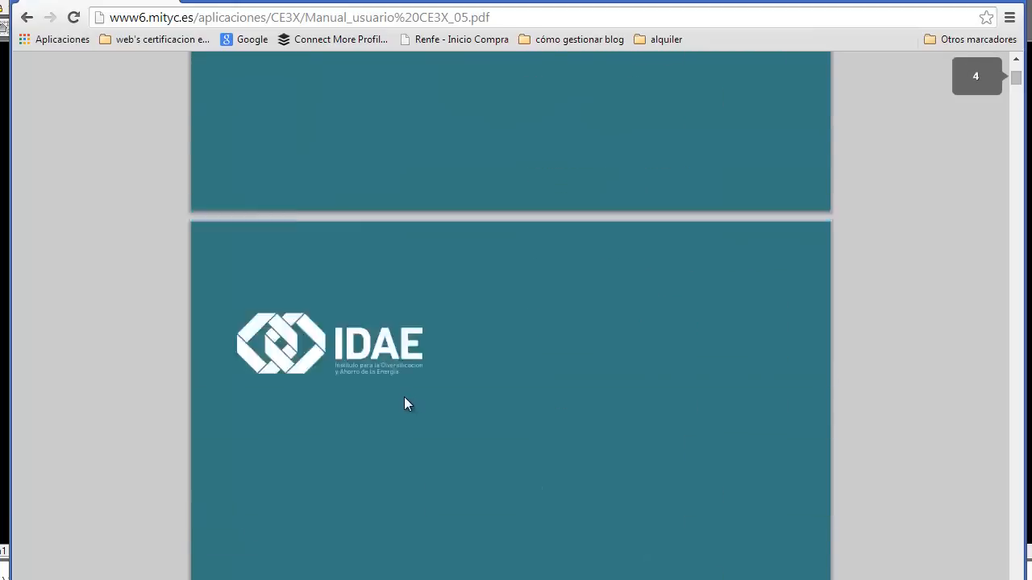
left_click_drag(1017, 87, 1016, 159)
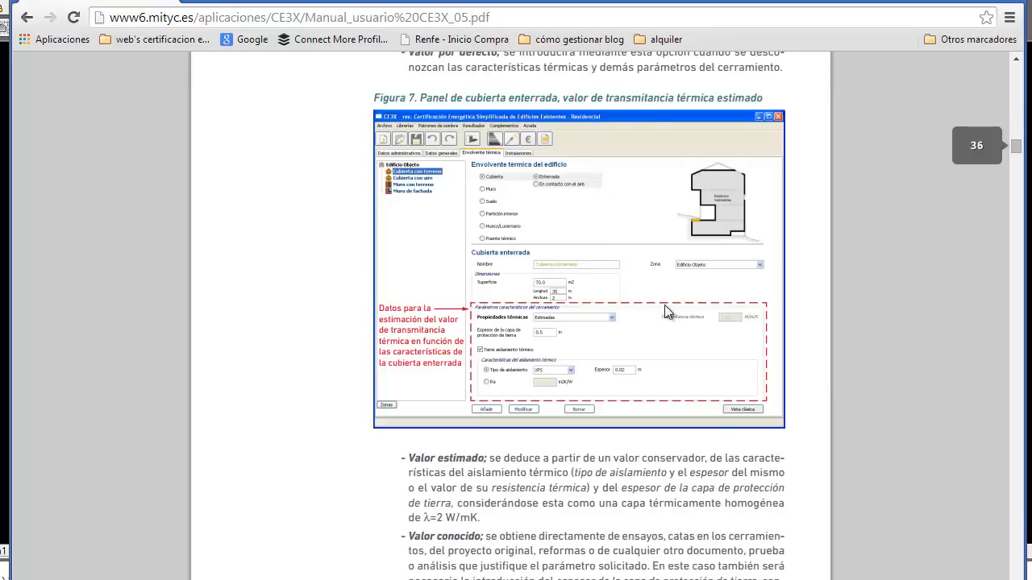
scroll(660, 320, "up", 13)
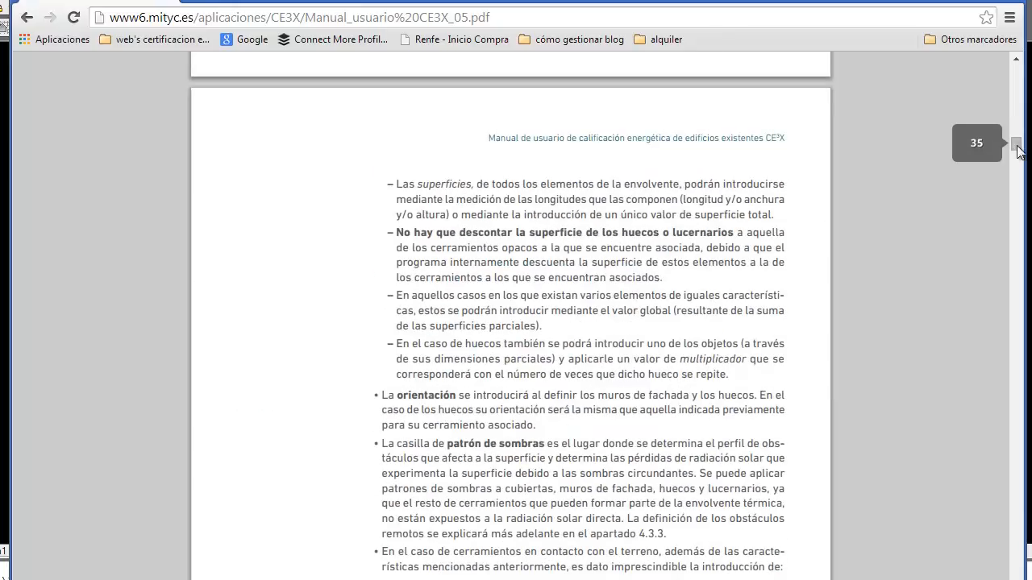
left_click_drag(1016, 151, 990, 149)
scroll(548, 336, "down", 10)
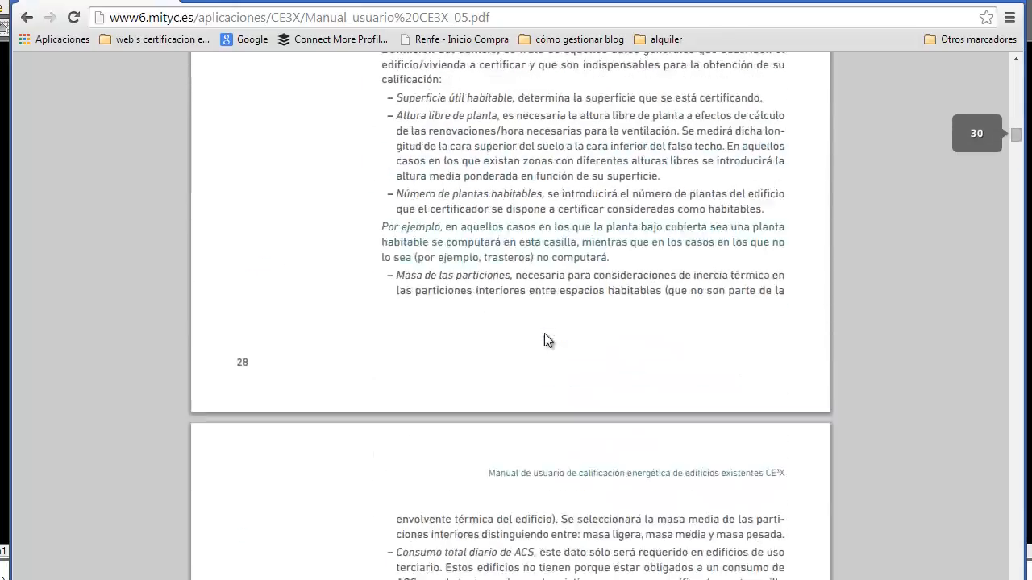
scroll(551, 339, "down", 8)
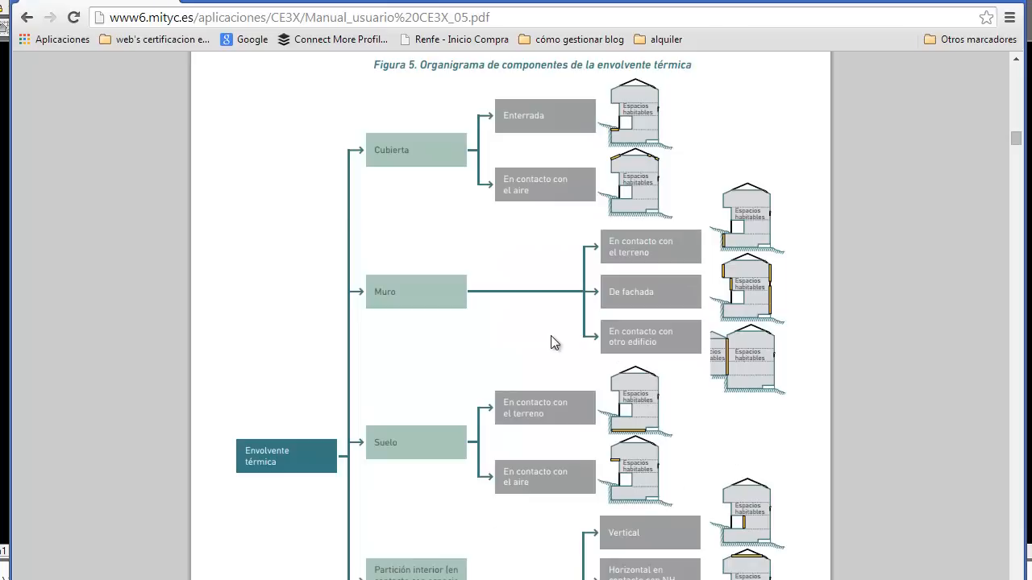
scroll(550, 336, "down", 1)
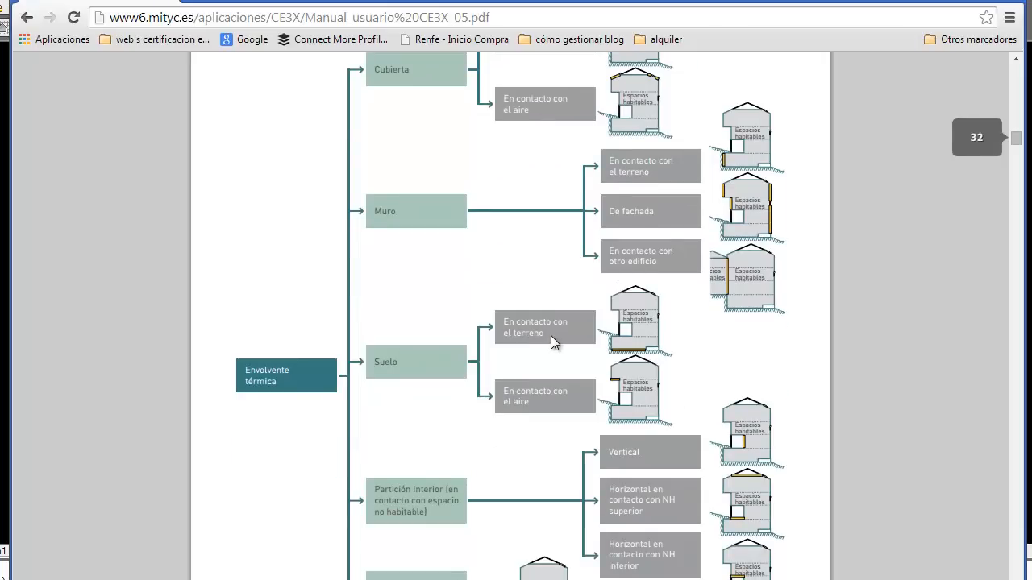
scroll(550, 336, "down", 1)
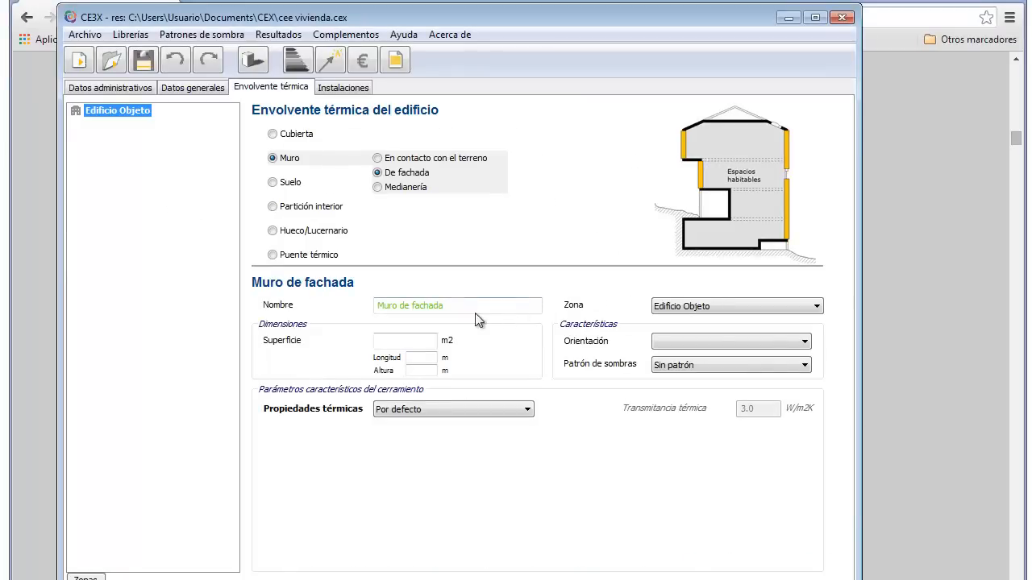
Step: Go back to CE3X's Muro de fachada form and put the cursor in the Nombre field
left_click(477, 307)
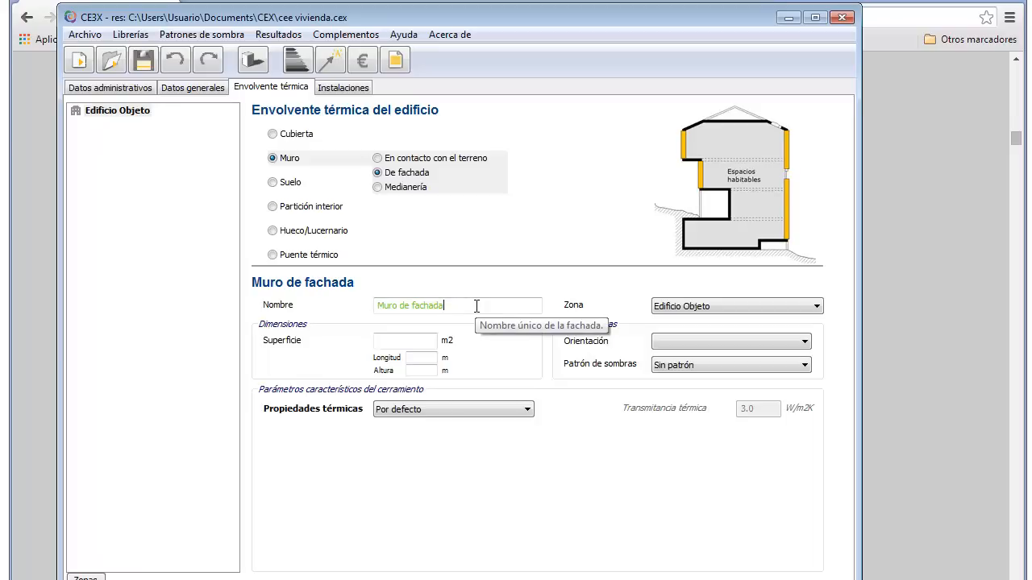
Step: Replace the default 'Muro de fachada' name with 'F. este'
key("BackSpace")
key("BackSpace")
key("BackSpace")
key("BackSpace")
key("BackSpace")
key("BackSpace")
key("BackSpace")
key("BackSpace")
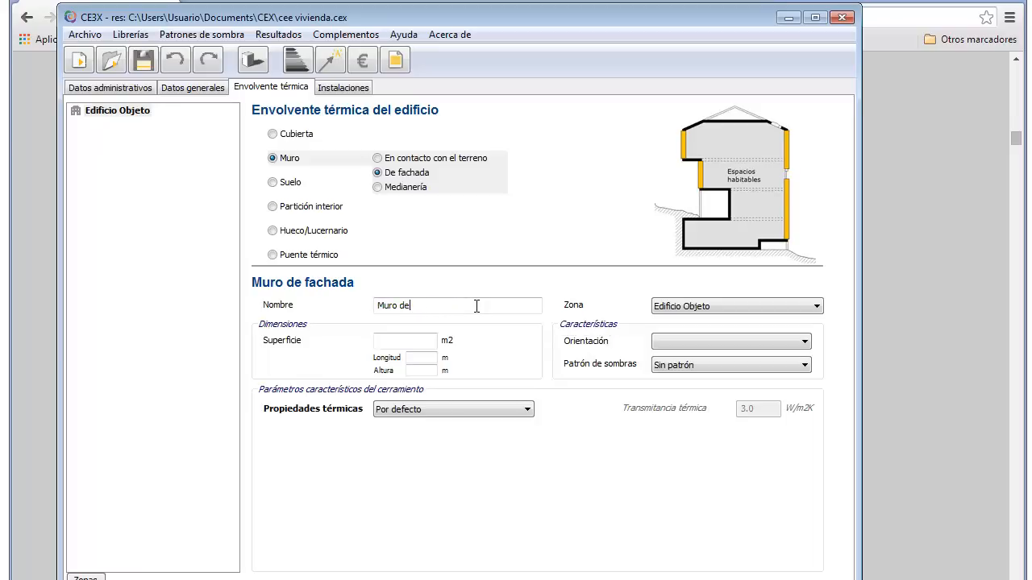
key("BackSpace")
key("BackSpace")
key("BackSpace")
key("BackSpace")
key("BackSpace")
key("BackSpace")
key("BackSpace")
type("F. este")
key("alt+Tab")
Step: Zoom and pan the AutoCAD plan to read F. ESTE's 5,81 m length and Dormitorio 4's 2,41 m height
scroll(771, 292, "up", 3)
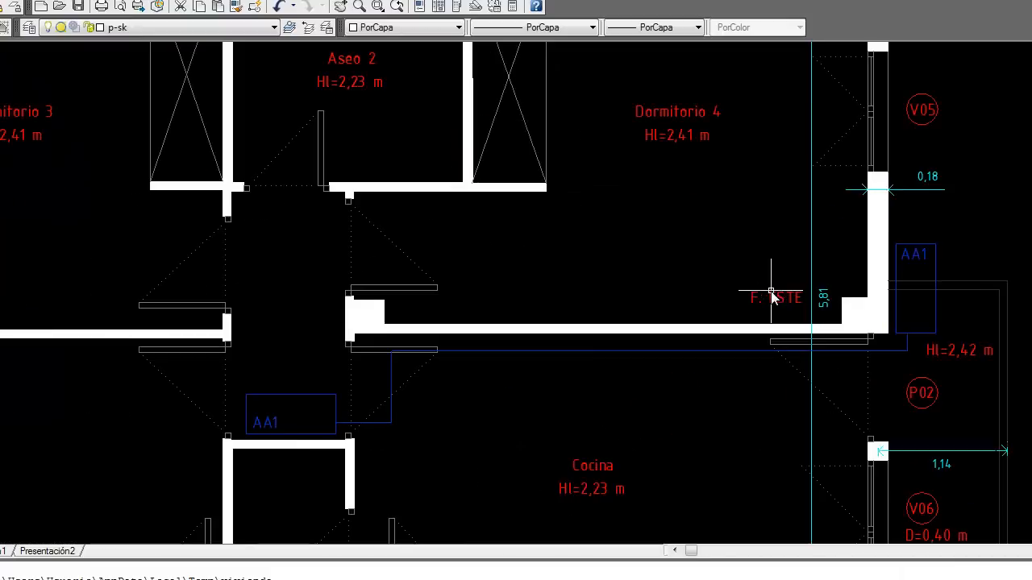
left_click_drag(748, 259, 737, 365)
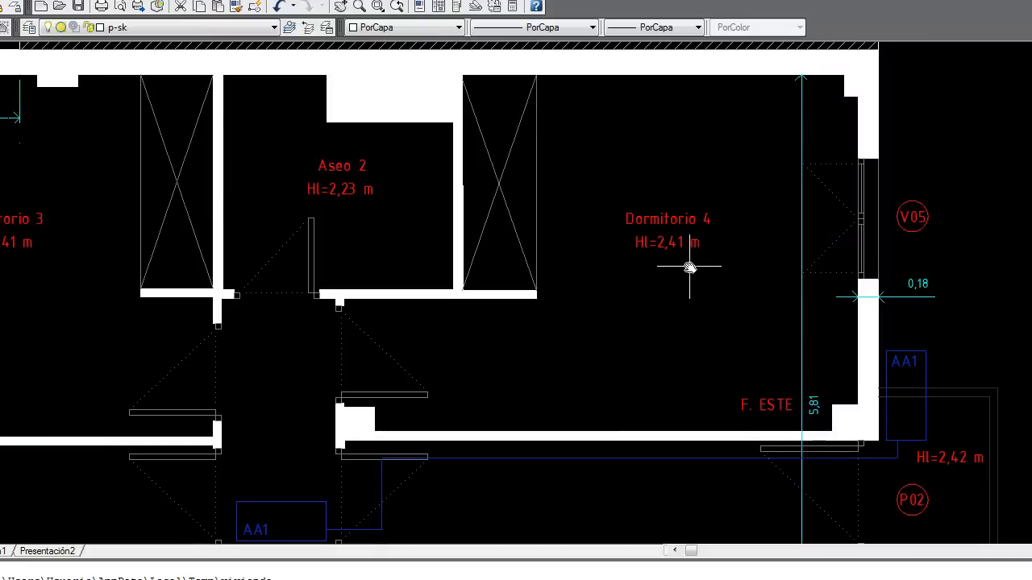
left_click_drag(691, 315, 691, 299)
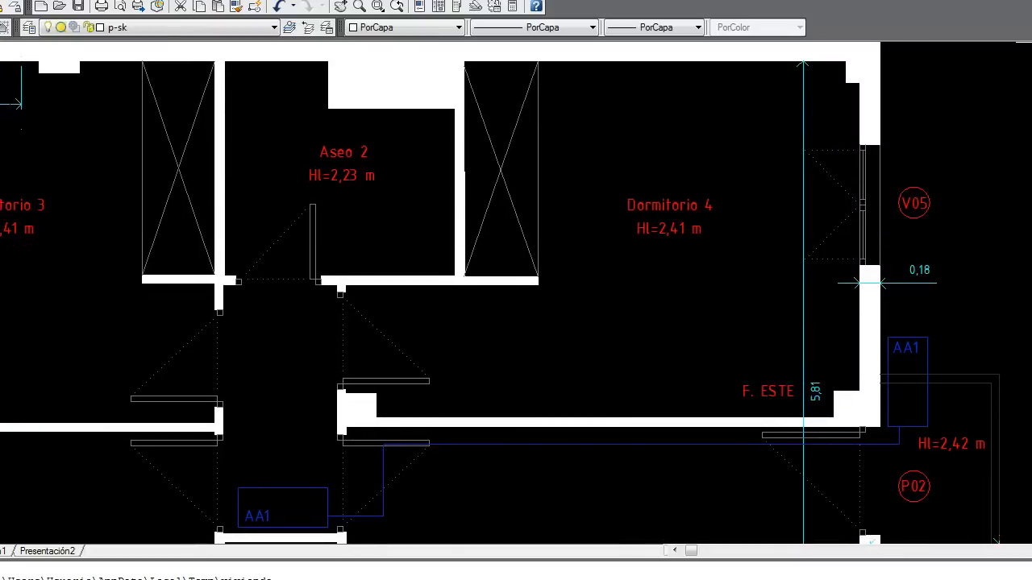
key("alt+Tab")
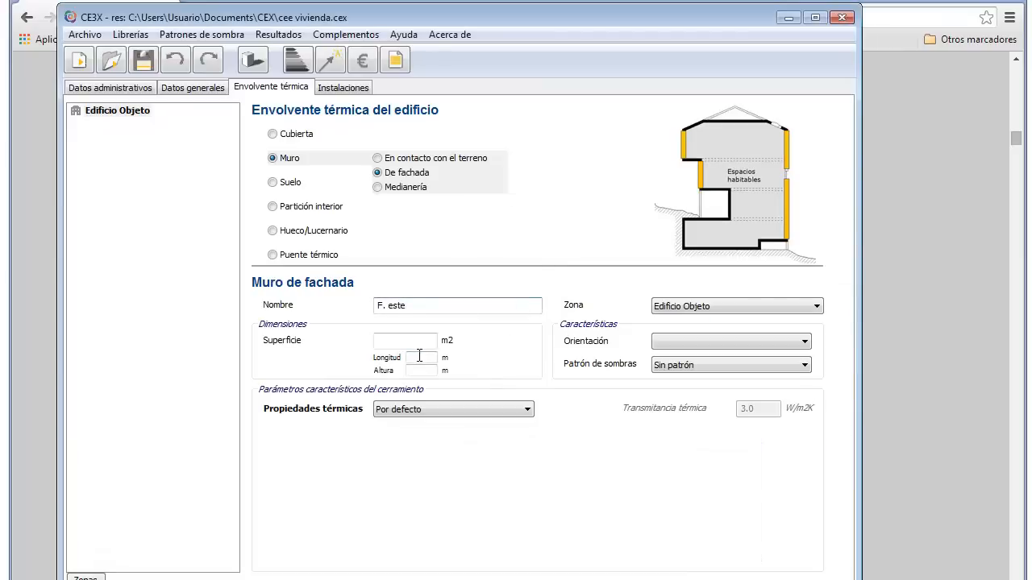
Step: Enter Longitud 5.81 and Altura 2.41 for F. este and set its orientation to Este
left_click(422, 355)
type("5.81")
left_click(422, 370)
type("2")
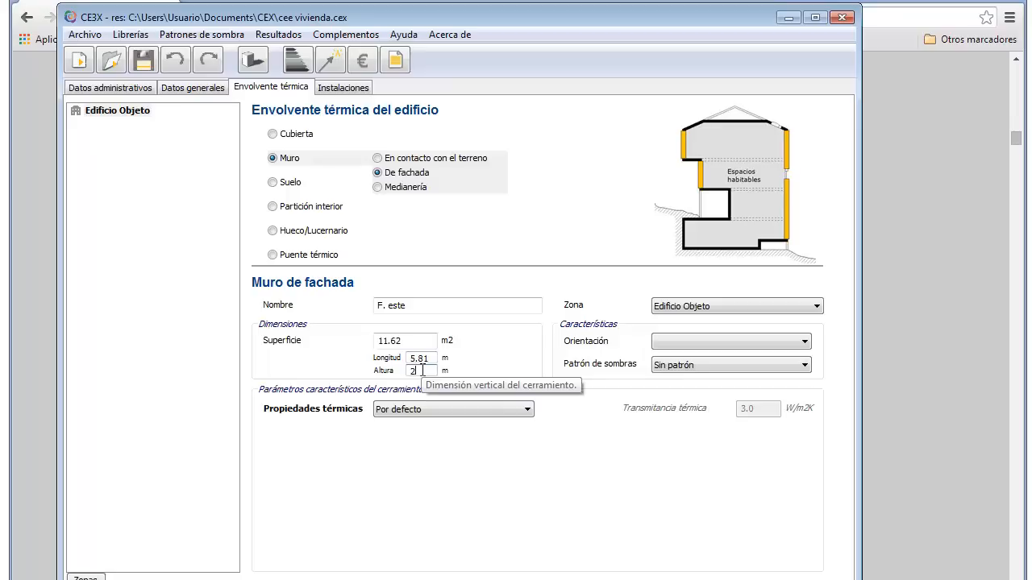
type(".41")
left_click(671, 339)
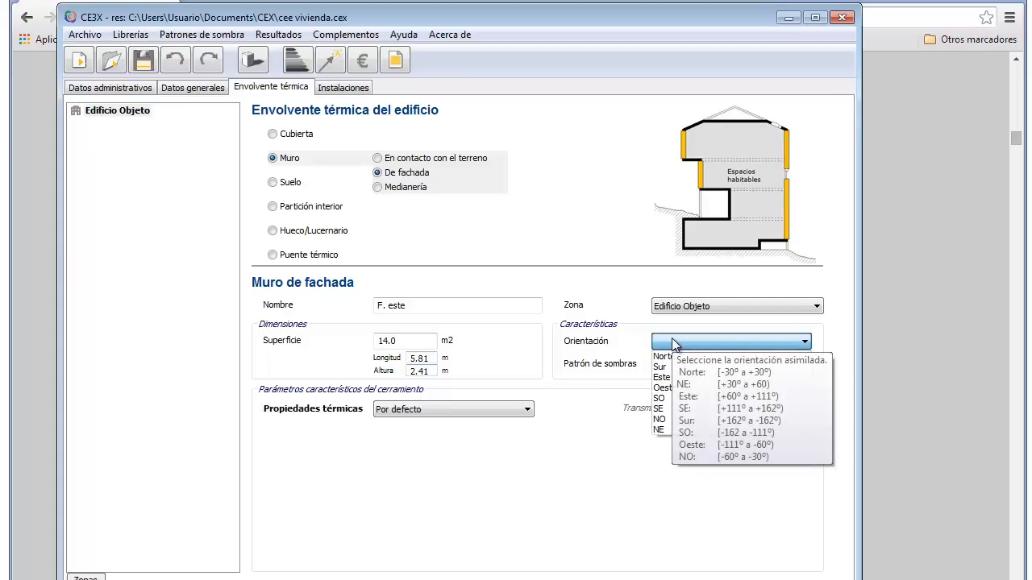
left_click(665, 379)
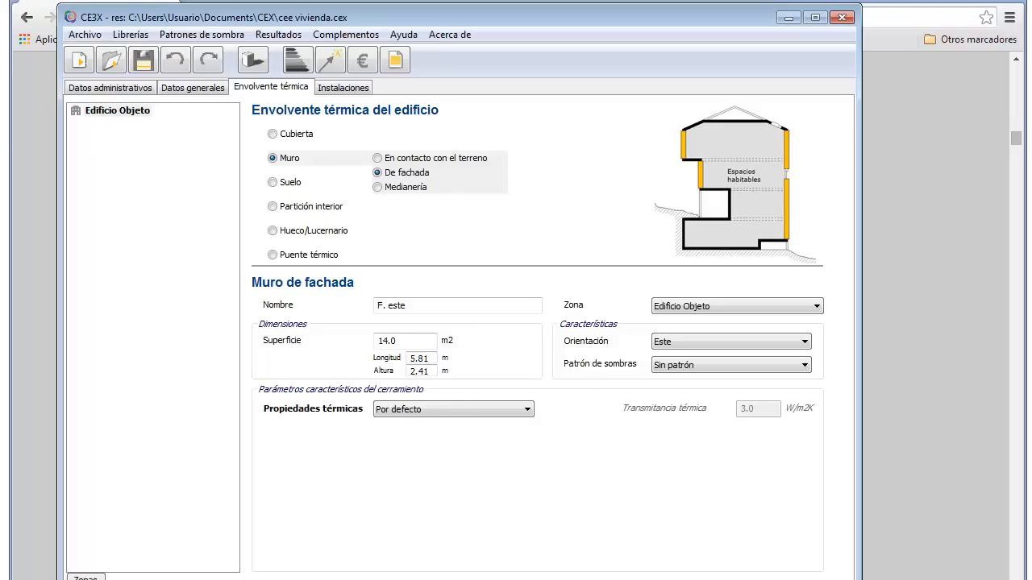
key("alt+Tab")
Step: Pan the AutoCAD plan to check the east facade's 5,81 length dimension
left_click_drag(1013, 423, 902, 309)
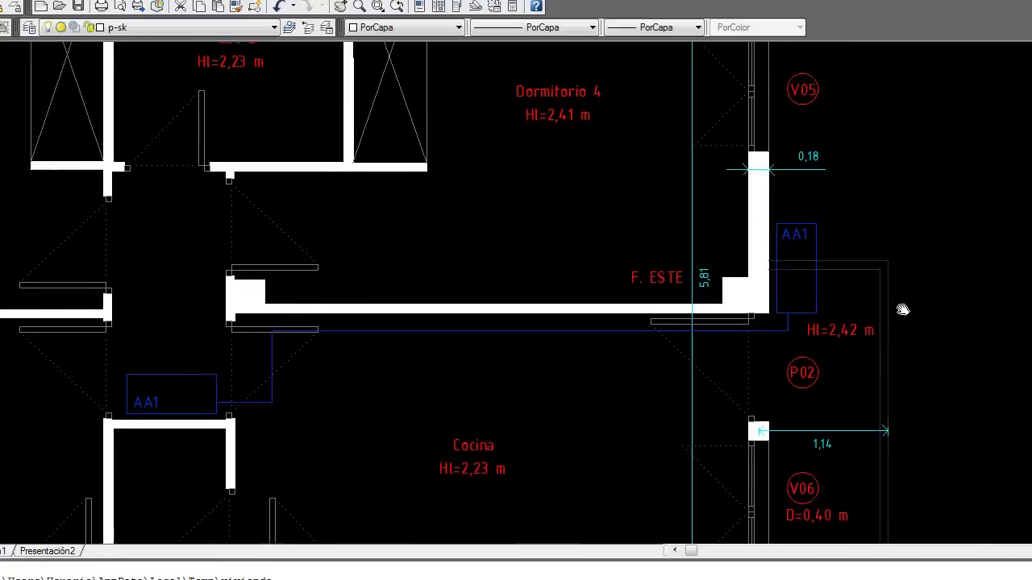
scroll(902, 310, "down", 4)
scroll(907, 341, "up", 3)
left_click_drag(920, 373, 908, 354)
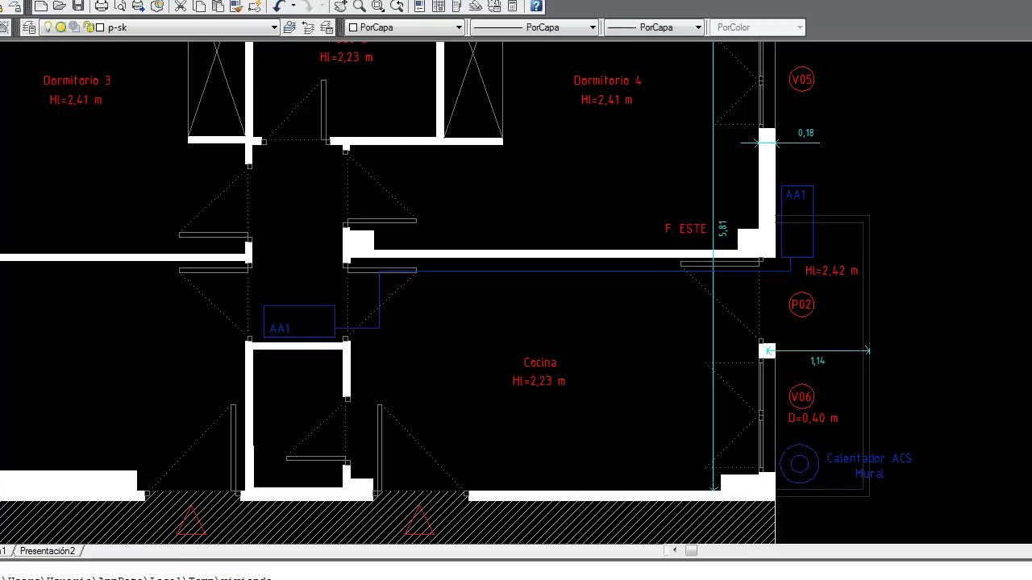
key("alt+Tab")
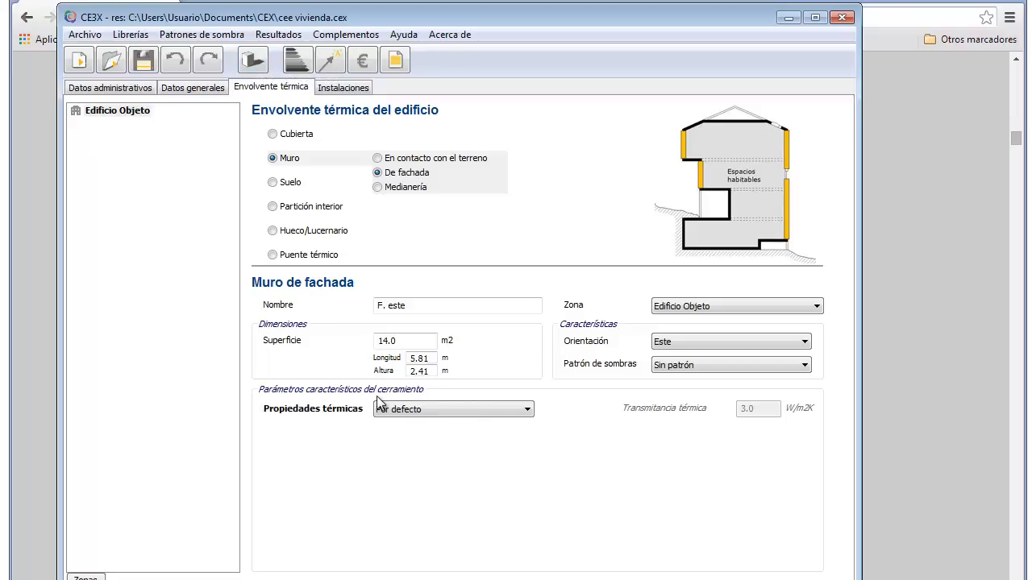
Step: Set F. este's thermal properties to Estimadas, keeping Doble hoja con cámara and No ventilada
left_click(527, 411)
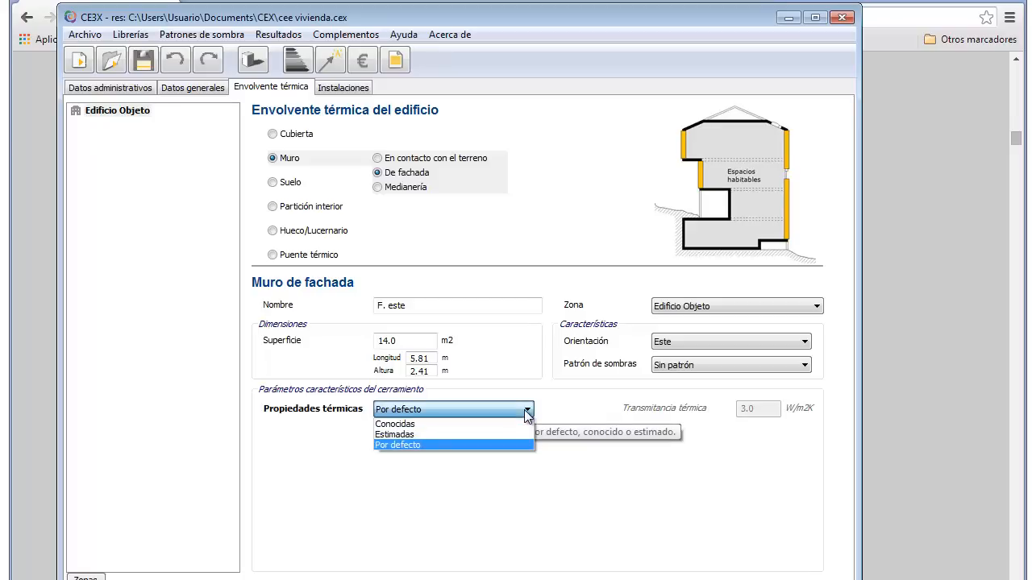
left_click(457, 435)
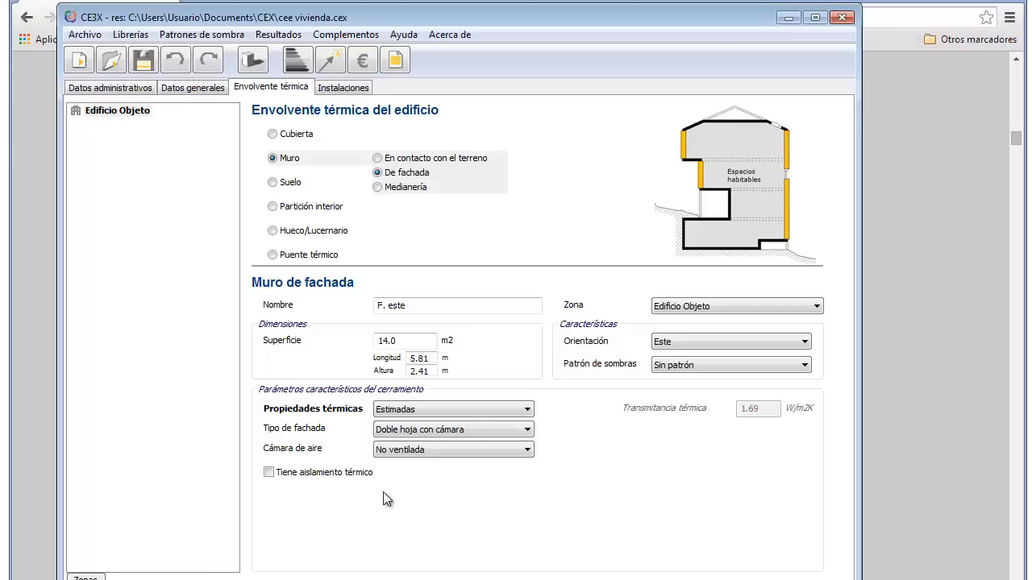
left_click(525, 411)
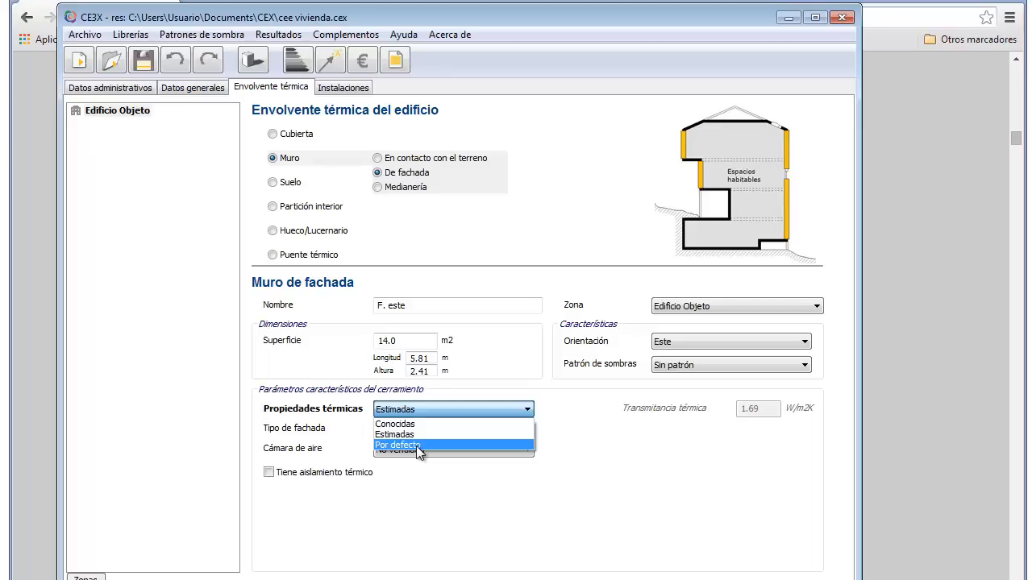
left_click(564, 482)
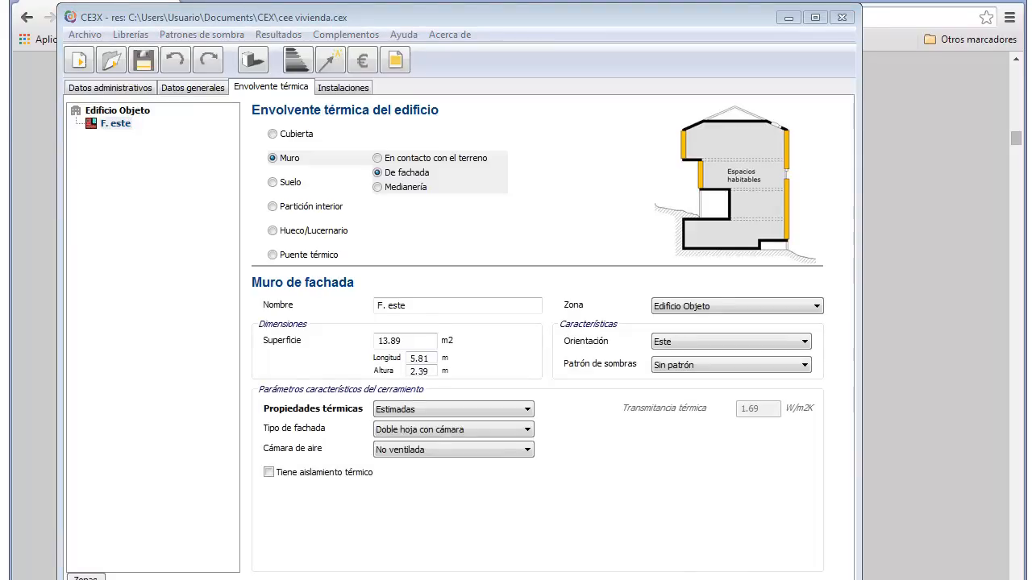
key("alt+Tab")
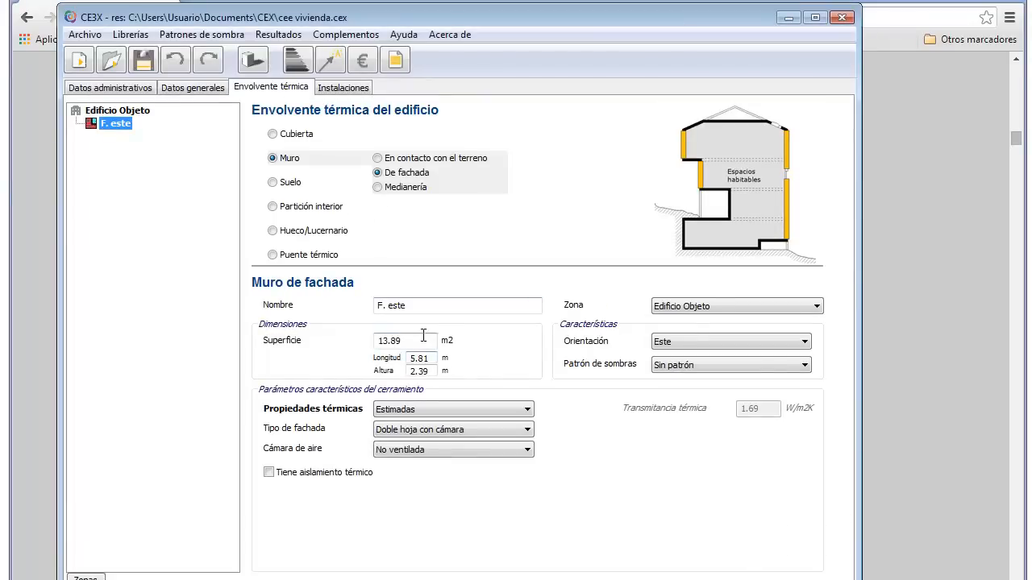
Step: Rename the wall to 'F. oeste 1' and set its orientation to Oeste
left_click(421, 306)
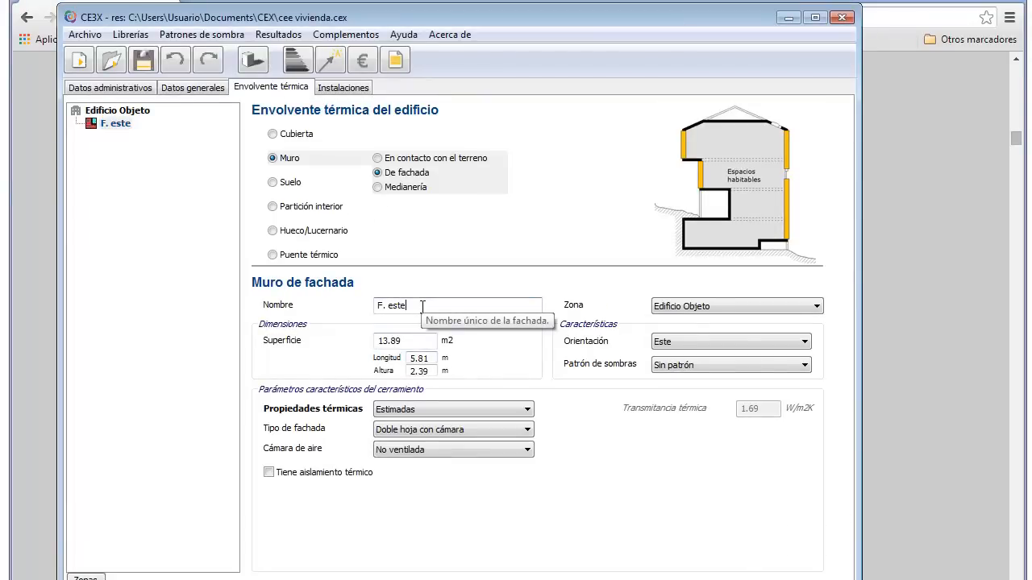
key("BackSpace")
key("BackSpace")
key("BackSpace")
key("BackSpace")
type("oeste 1")
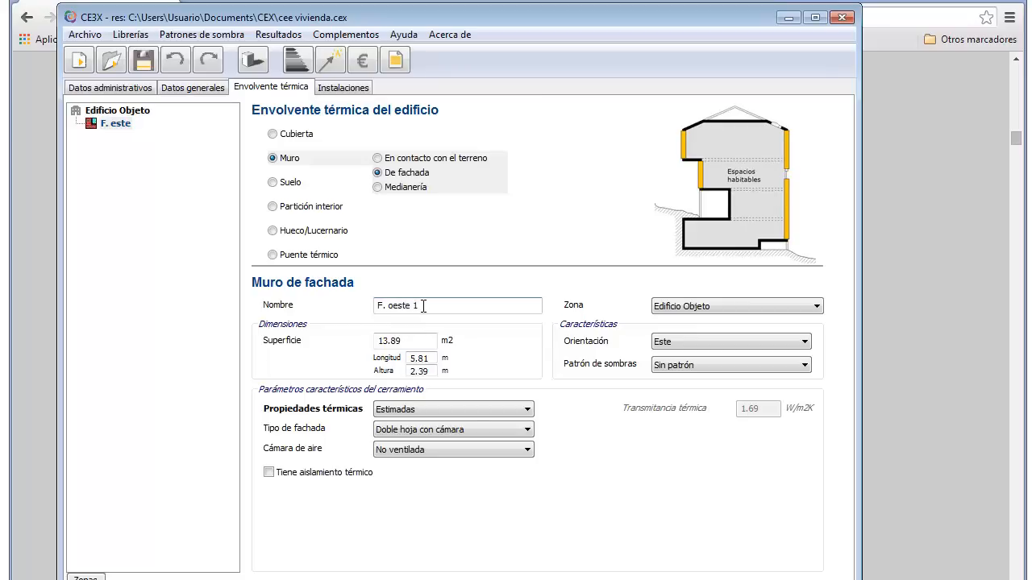
left_click(714, 345)
left_click(682, 403)
Step: Give F. oeste 1 a length of 3.67 m and a height of 2.41 m
left_click(432, 358)
key("BackSpace")
key("BackSpace")
key("BackSpace")
key("BackSpace")
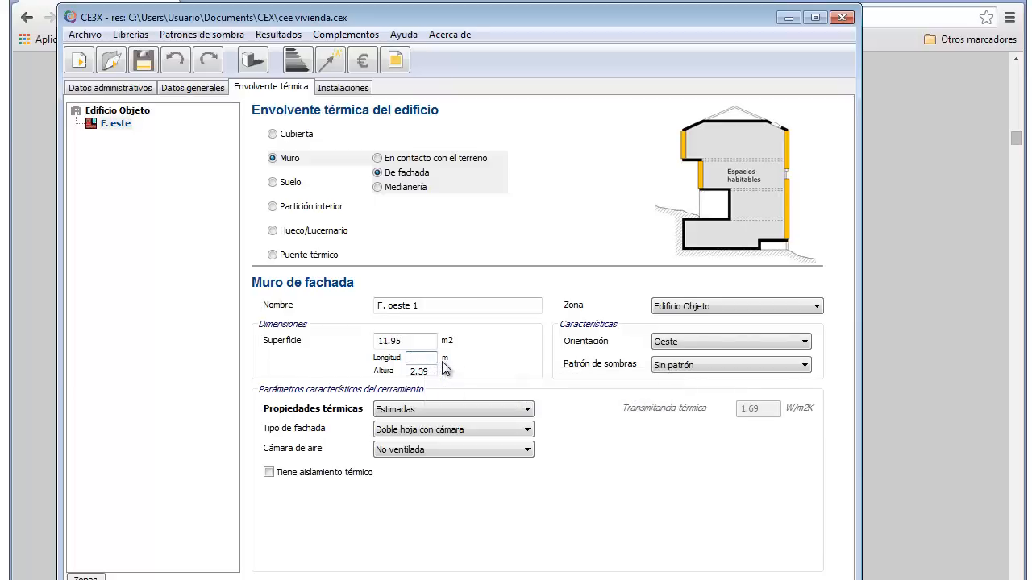
type("3.67")
left_click_drag(435, 370, 407, 372)
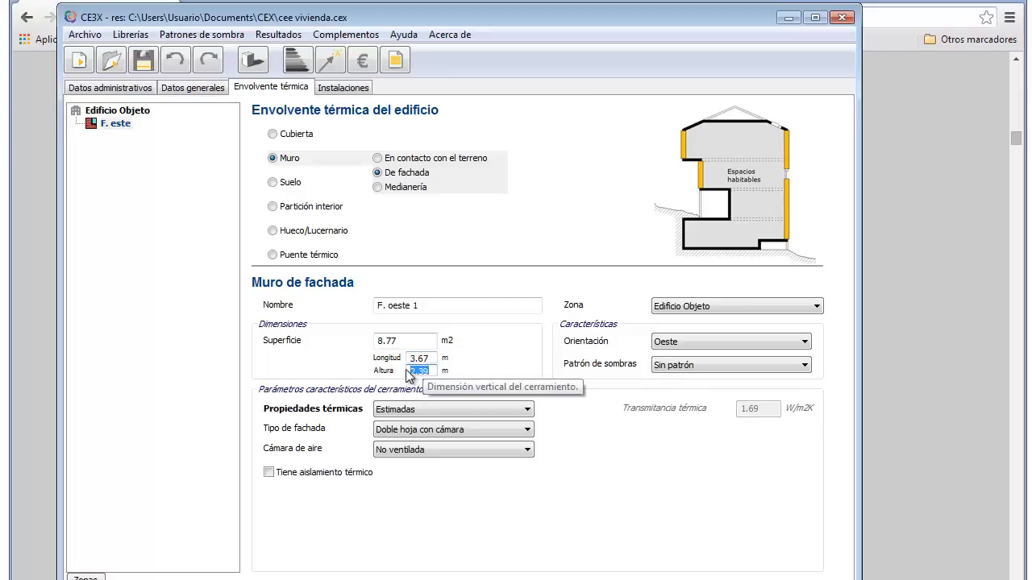
type("2.41")
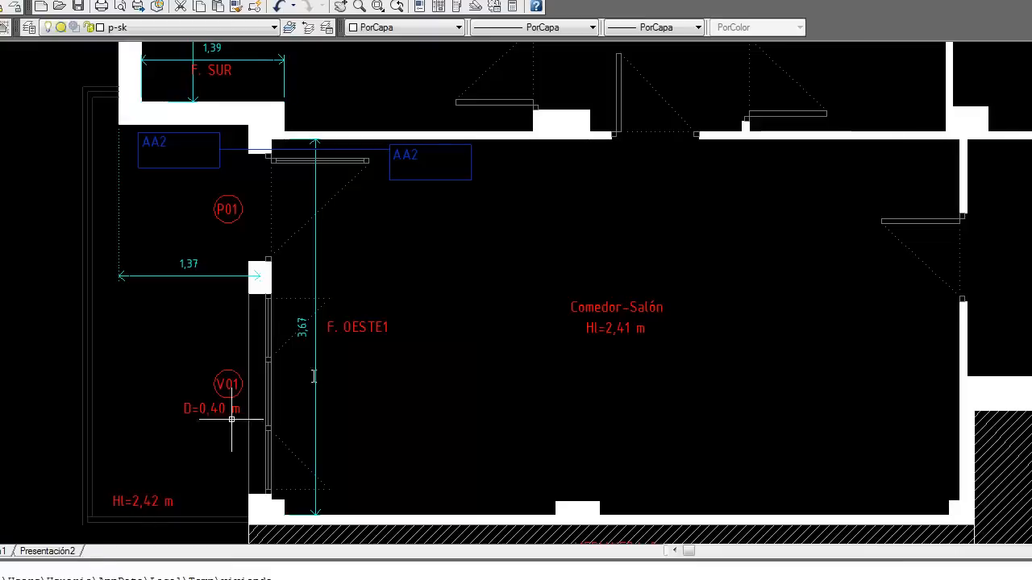
Step: Pan the AutoCAD plan to F. OESTE2 and read its 2,90 m length
scroll(349, 356, "up", 3)
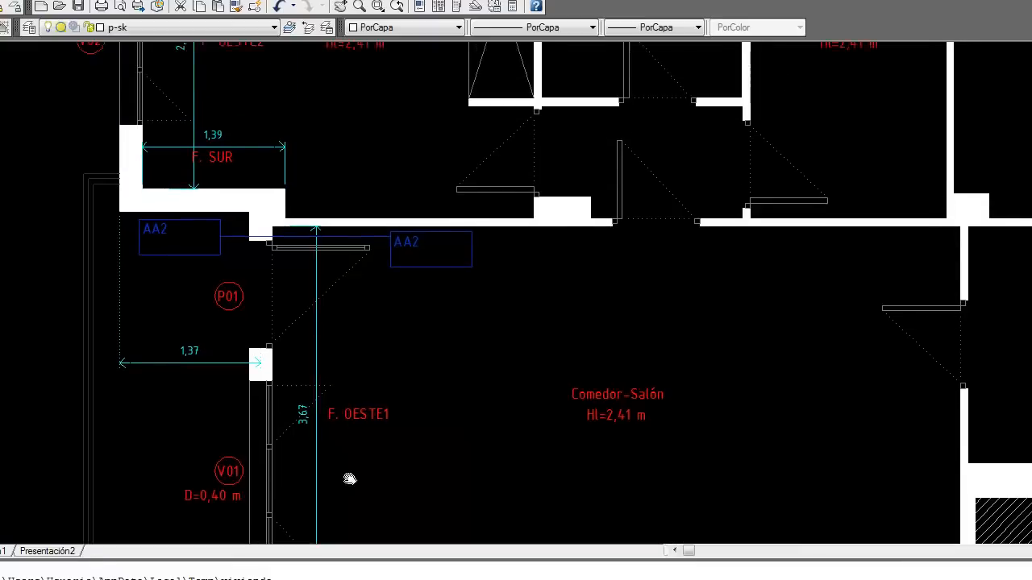
left_click_drag(348, 251, 472, 406)
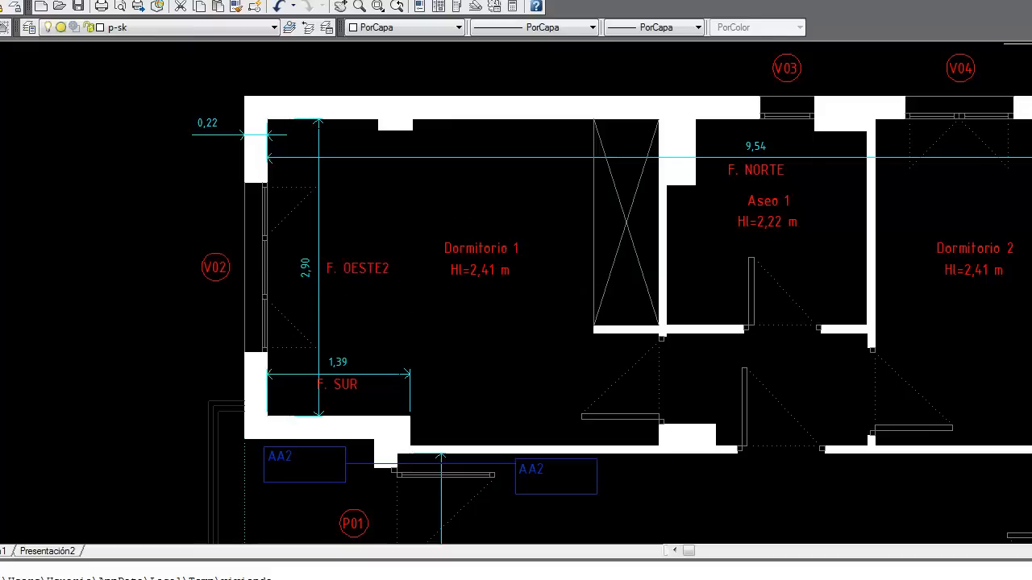
key("alt+Tab")
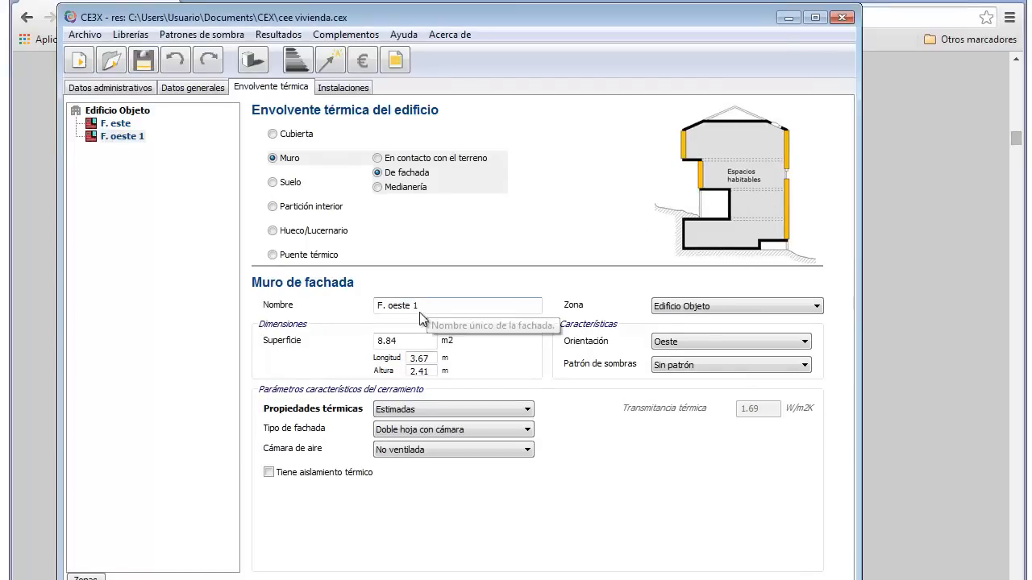
Step: Rename the wall 'F. oeste 2', set its length to 2.9 m, and add it with Añadir
left_click(486, 305)
key("BackSpace")
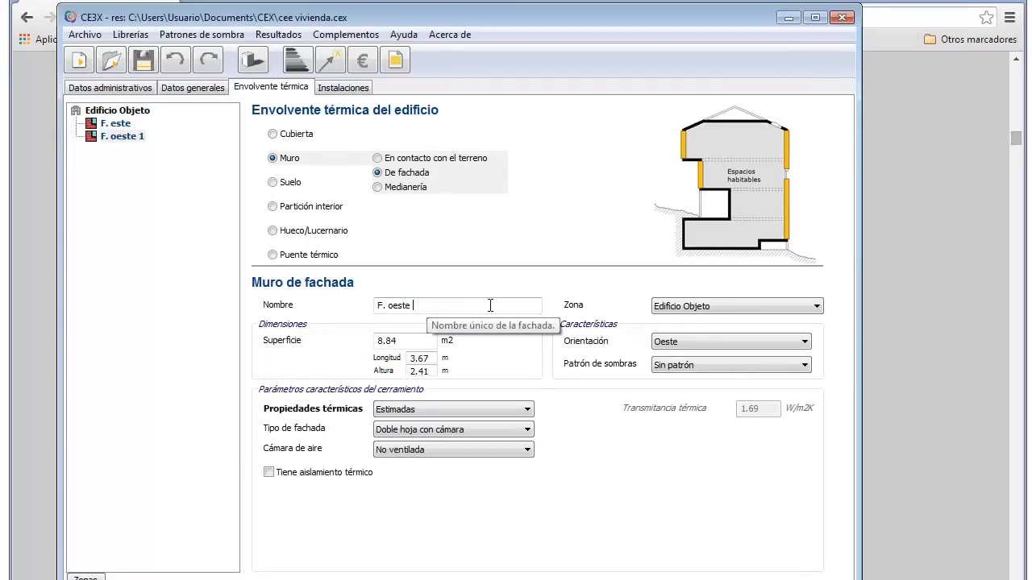
type("2")
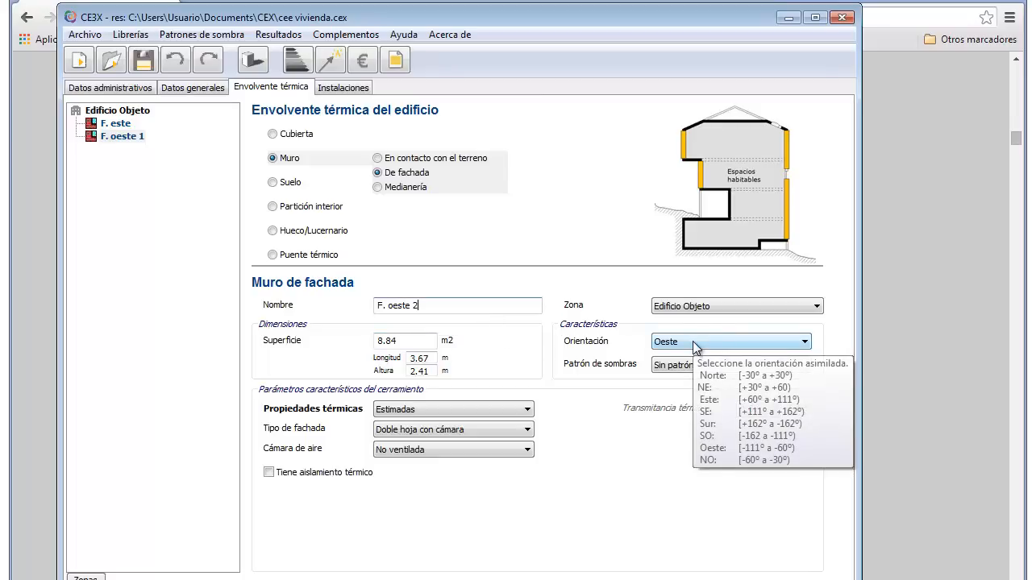
left_click_drag(429, 359, 401, 357)
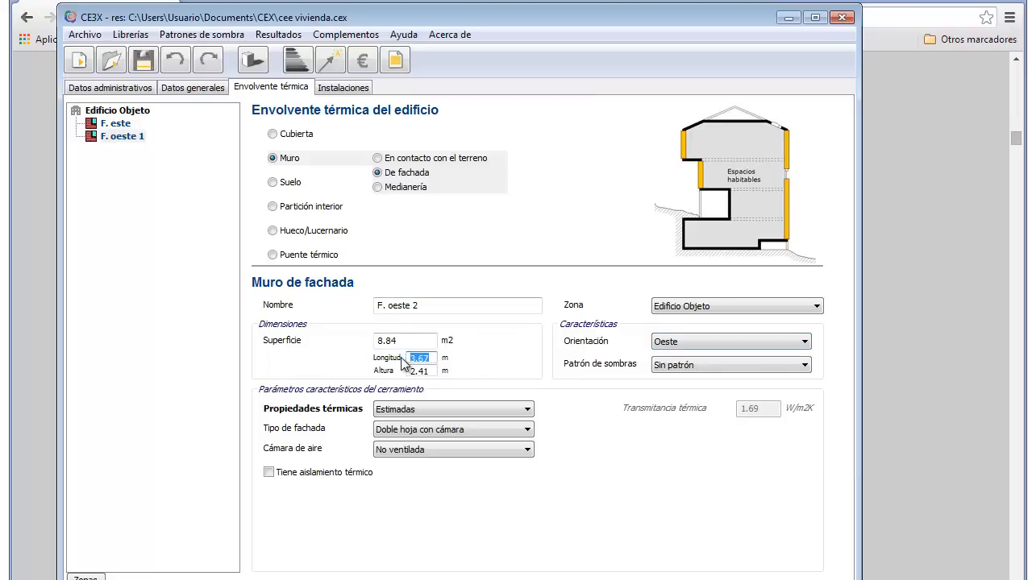
type("2.9")
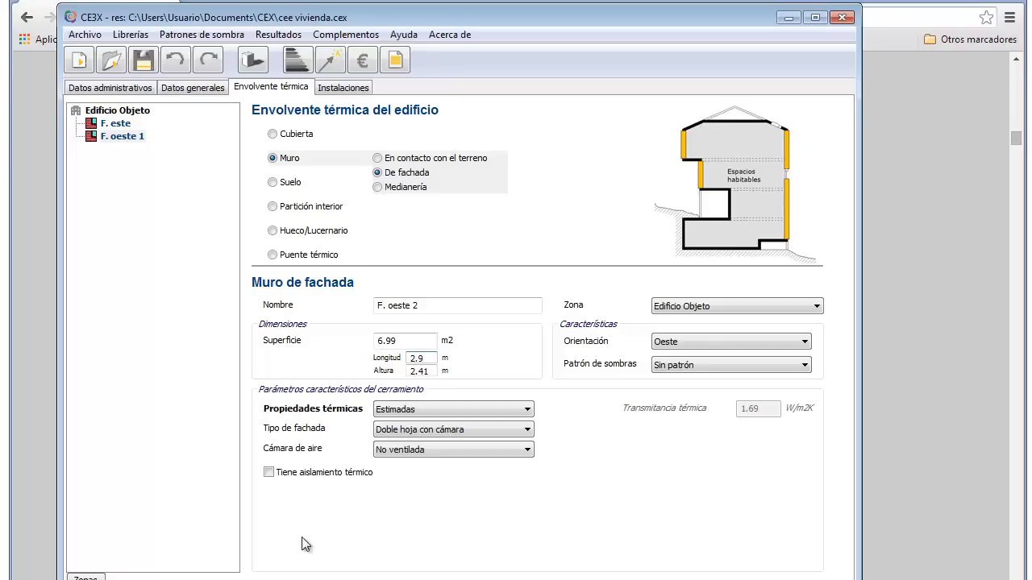
left_click(279, 578)
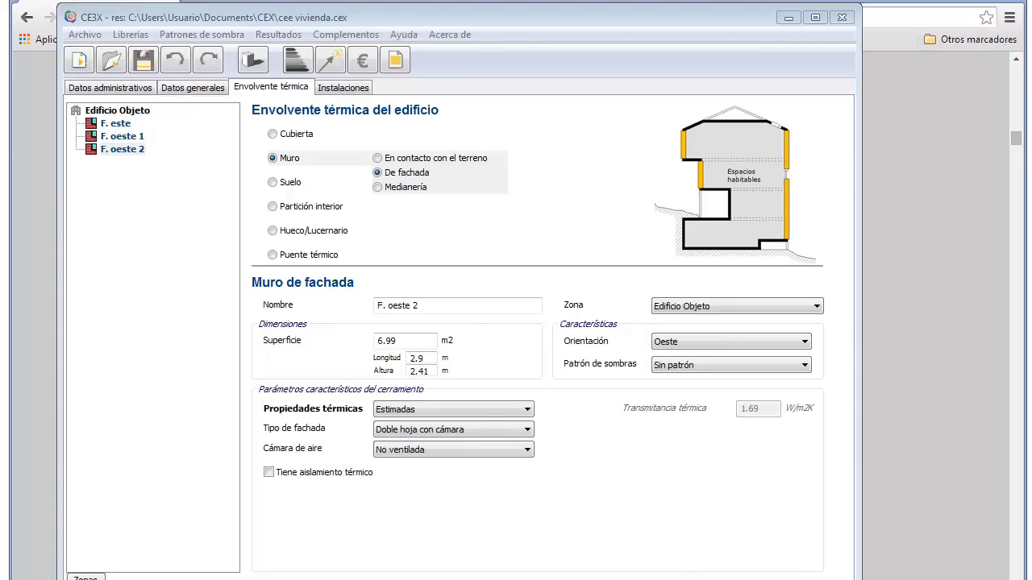
Step: Check the south facade's 1,39 m length on the AutoCAD plan, then return to CE3X
left_click(536, 578)
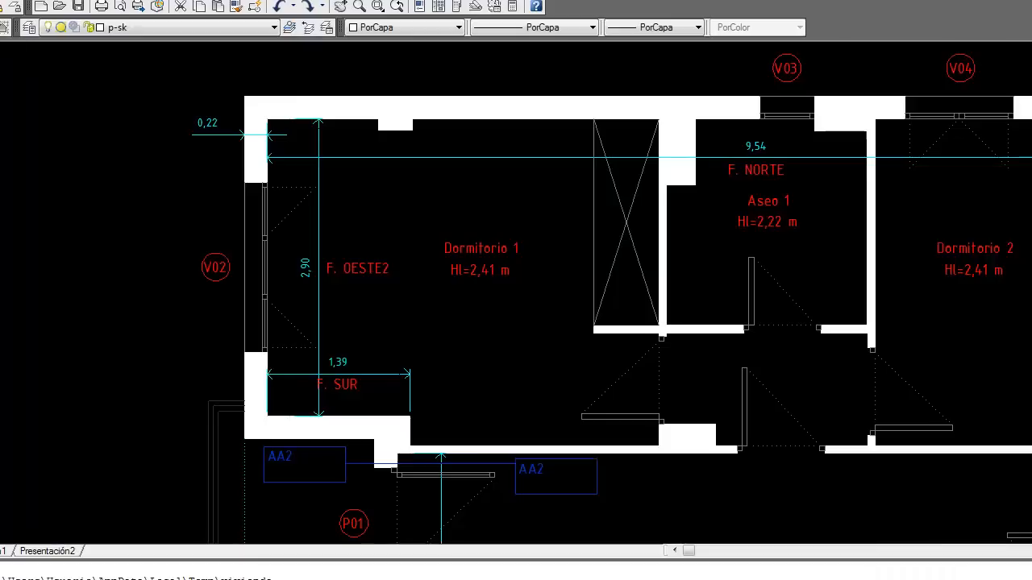
scroll(491, 368, "down", 2)
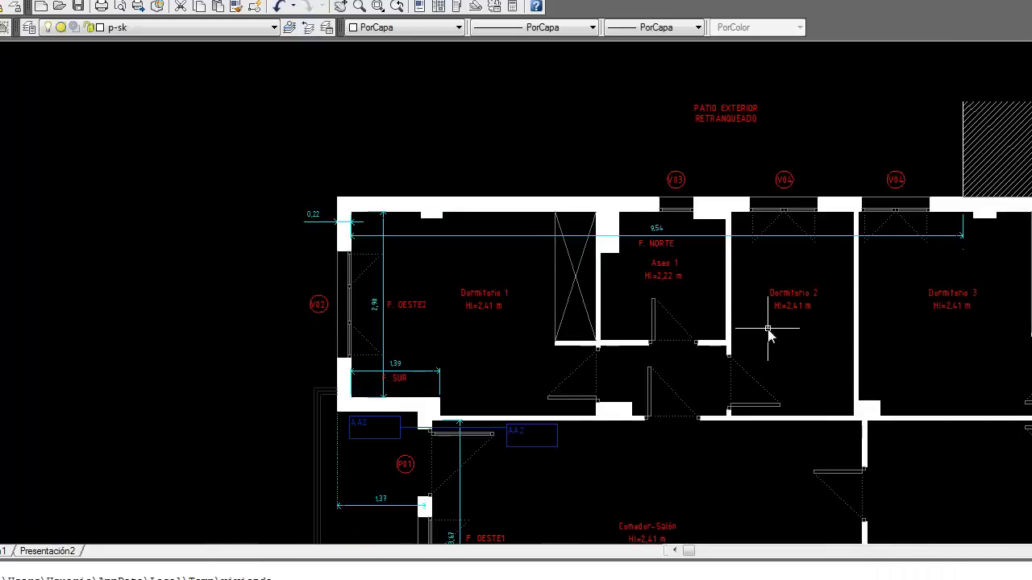
scroll(766, 330, "up", 5)
left_click_drag(572, 405, 587, 406)
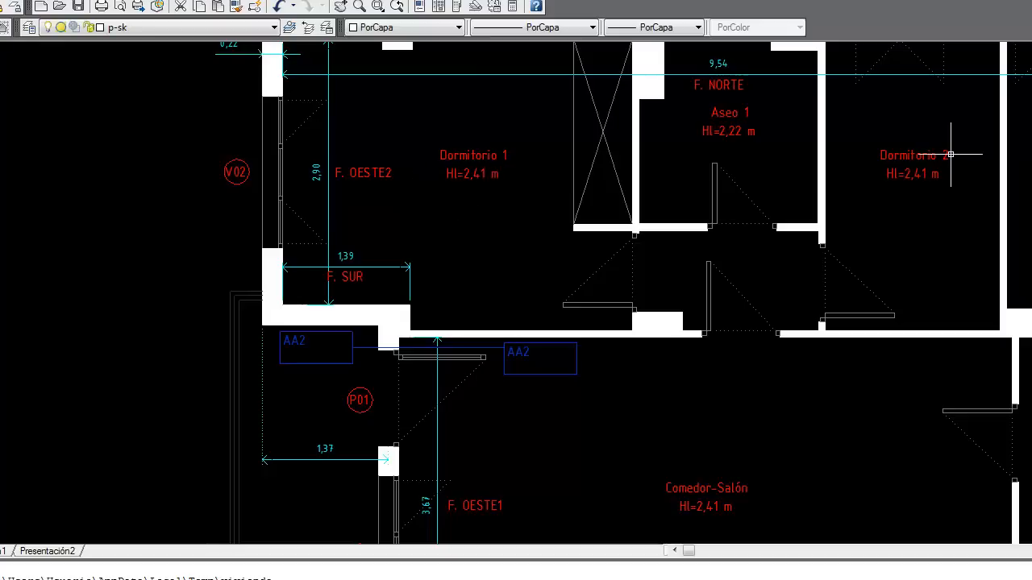
key("alt+Tab")
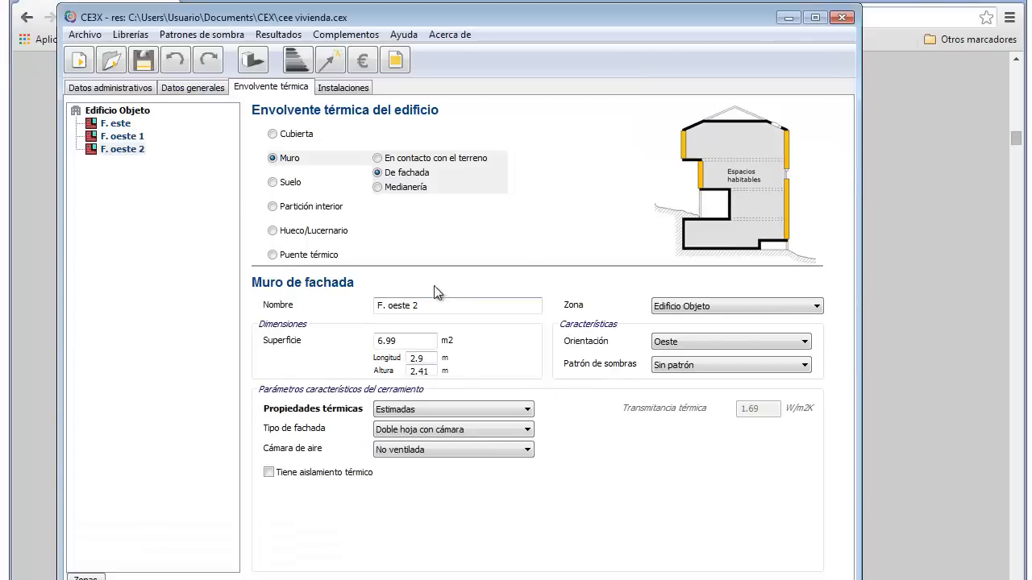
Step: Rename the wall 'F. sur', set its orientation to Sur and its length to 1.39 m
left_click(437, 303)
key("BackSpace")
key("BackSpace")
key("BackSpace")
key("BackSpace")
key("BackSpace")
key("BackSpace")
key("BackSpace")
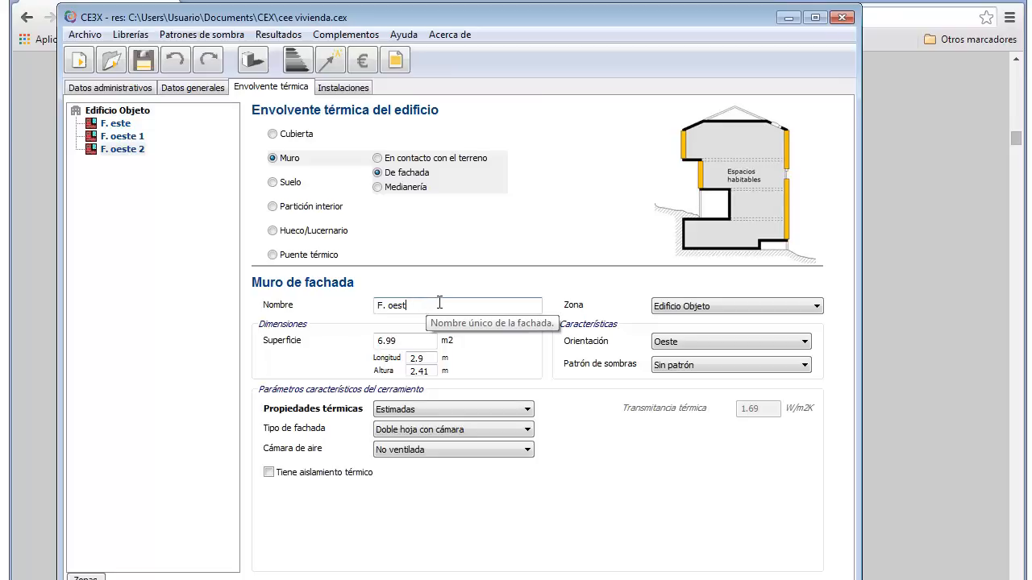
type("sur")
left_click(690, 342)
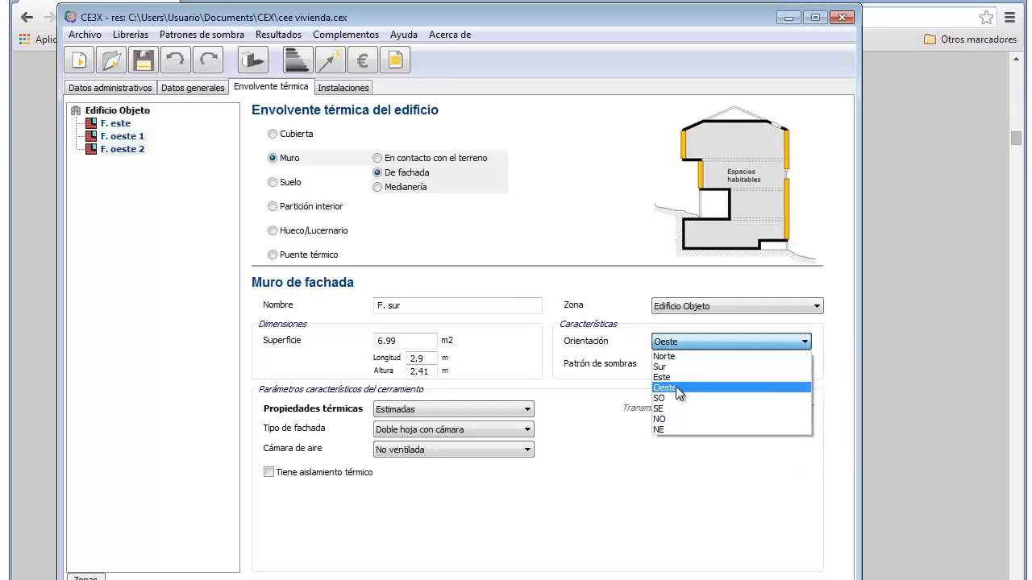
left_click(669, 367)
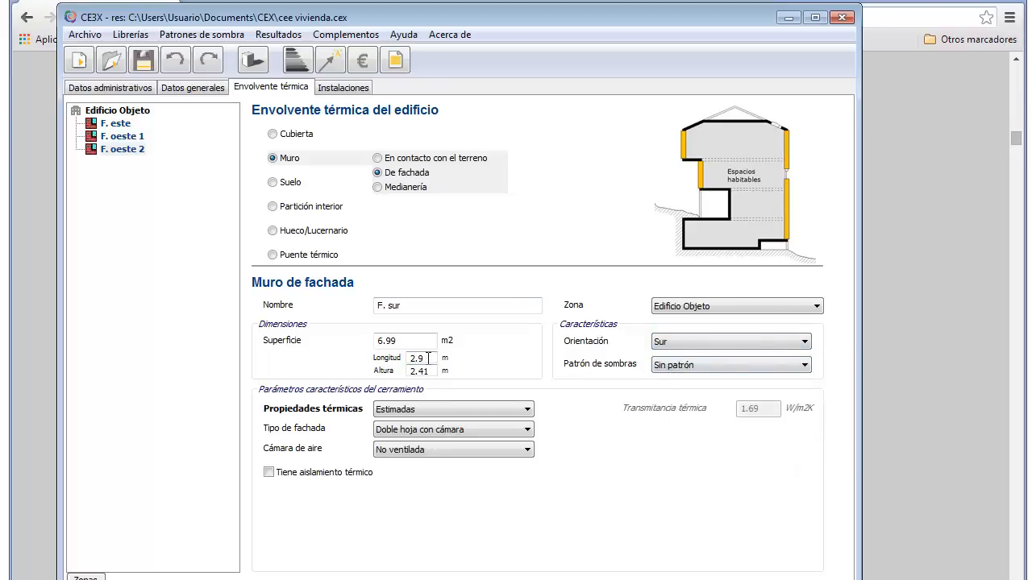
left_click_drag(428, 358, 405, 359)
type("1.39")
Step: Add F. sur to the envelope, then read F. NORTE's 9,54 m length on the AutoCAD plan
left_click(290, 579)
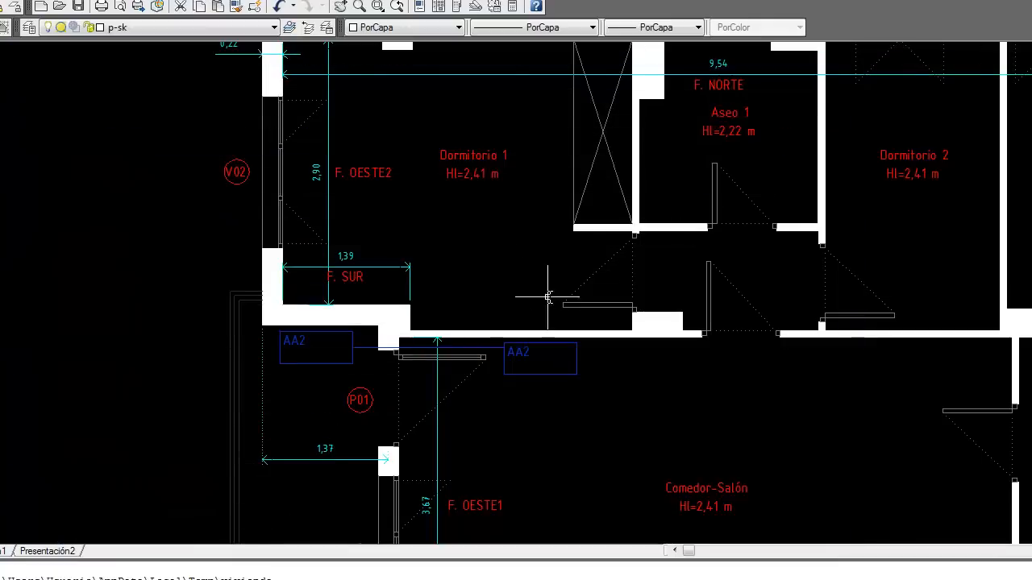
scroll(556, 269, "up", 2)
left_click_drag(725, 252, 654, 349)
scroll(707, 291, "up", 2)
left_click_drag(706, 272, 638, 307)
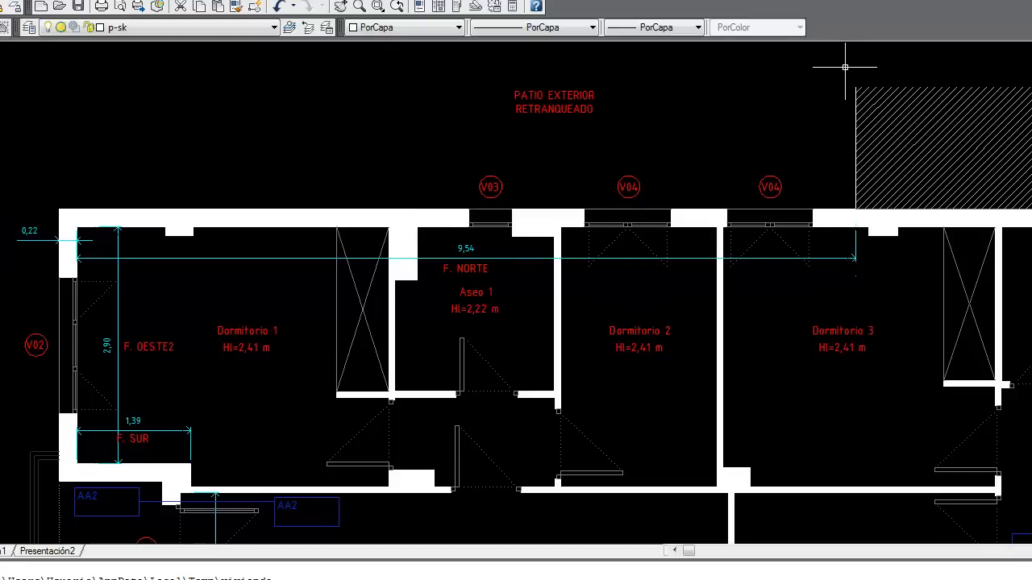
key("alt+Tab")
Step: Rename the wall 'F. norte' and set its orientation to Norte
left_click(410, 306)
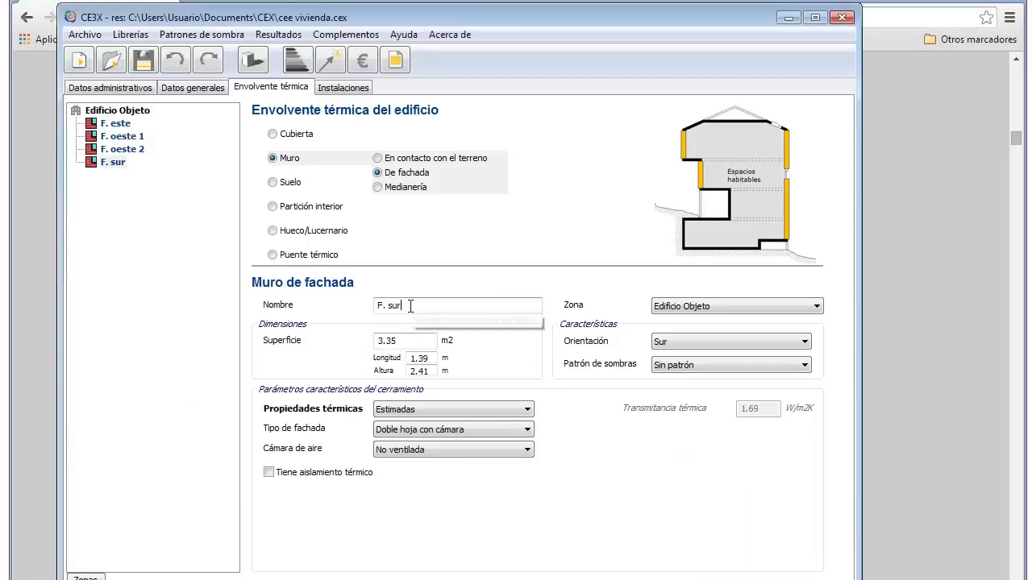
key("BackSpace")
key("BackSpace")
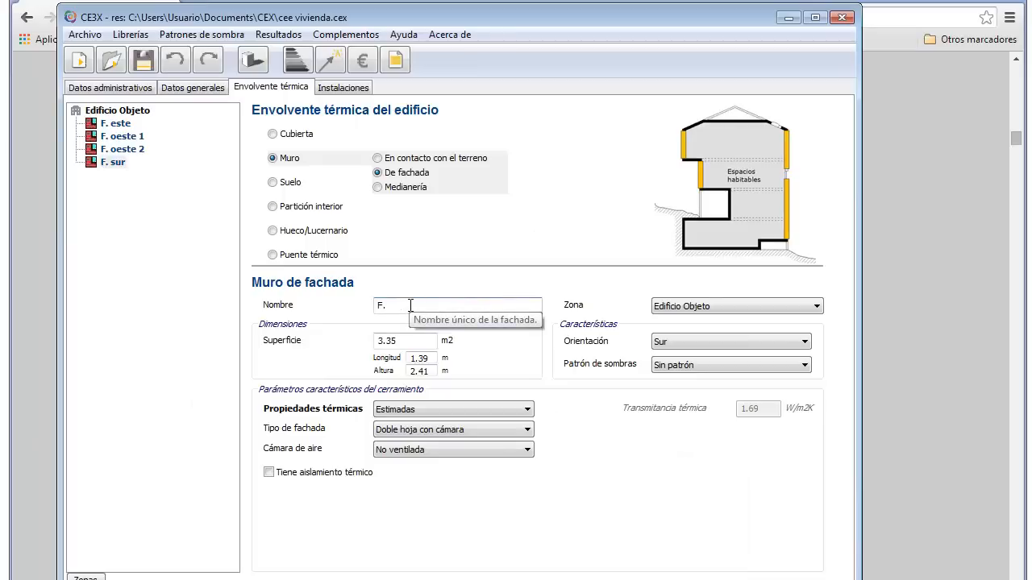
type("nombre")
key("BackSpace")
key("BackSpace")
key("BackSpace")
key("BackSpace")
key("BackSpace")
key("BackSpace")
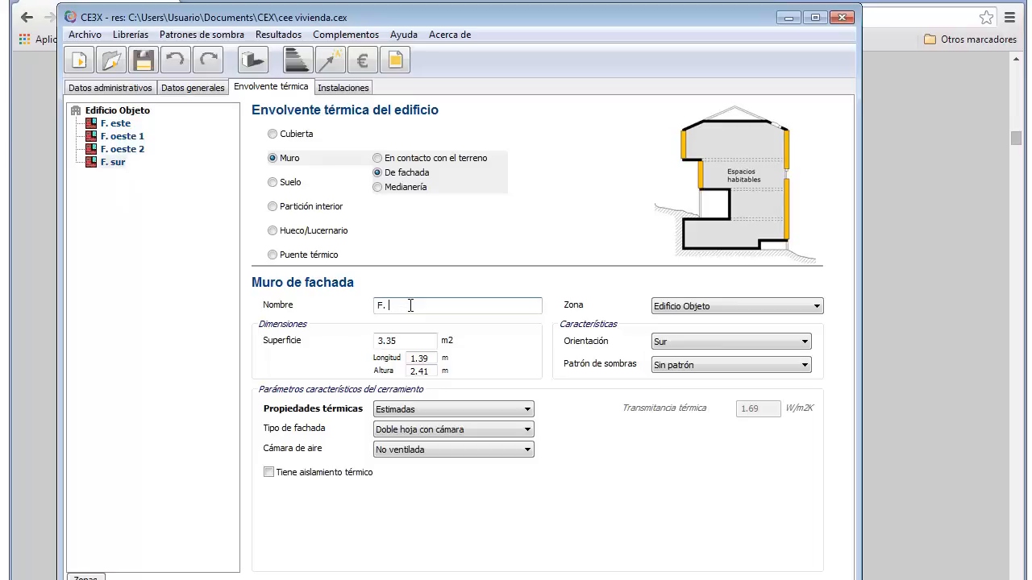
type("norte")
left_click(722, 341)
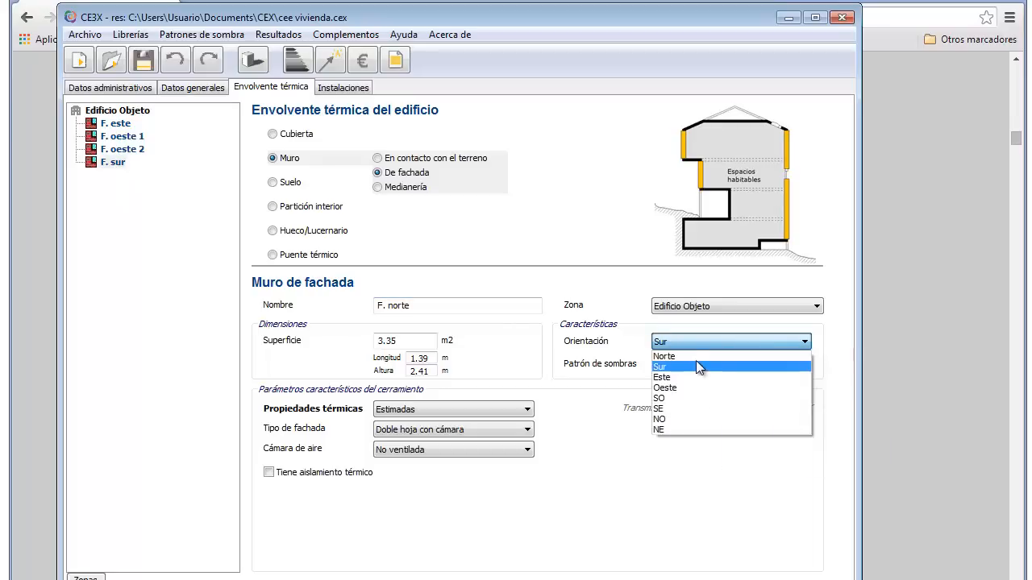
left_click(696, 365)
left_click(696, 345)
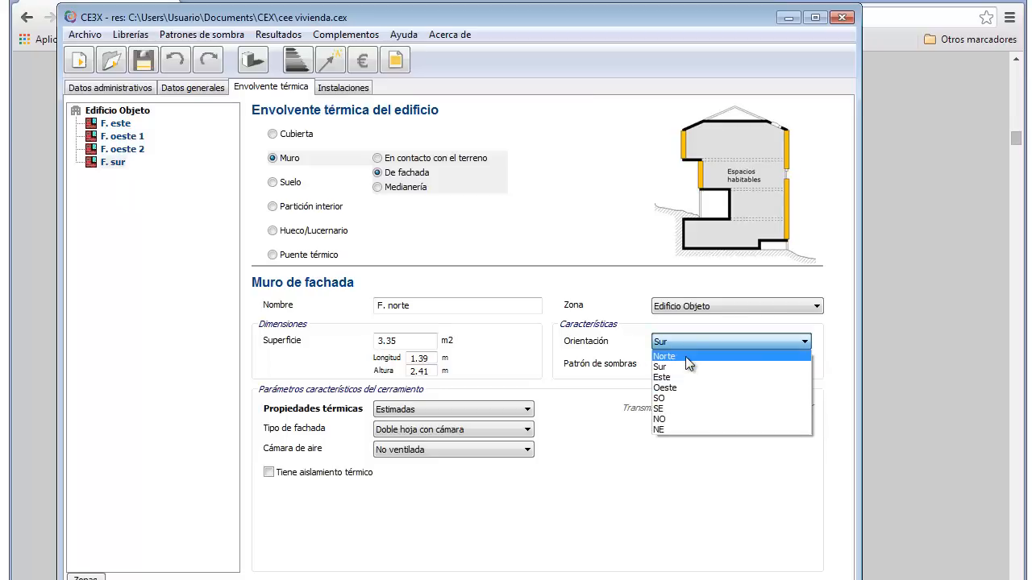
left_click(685, 357)
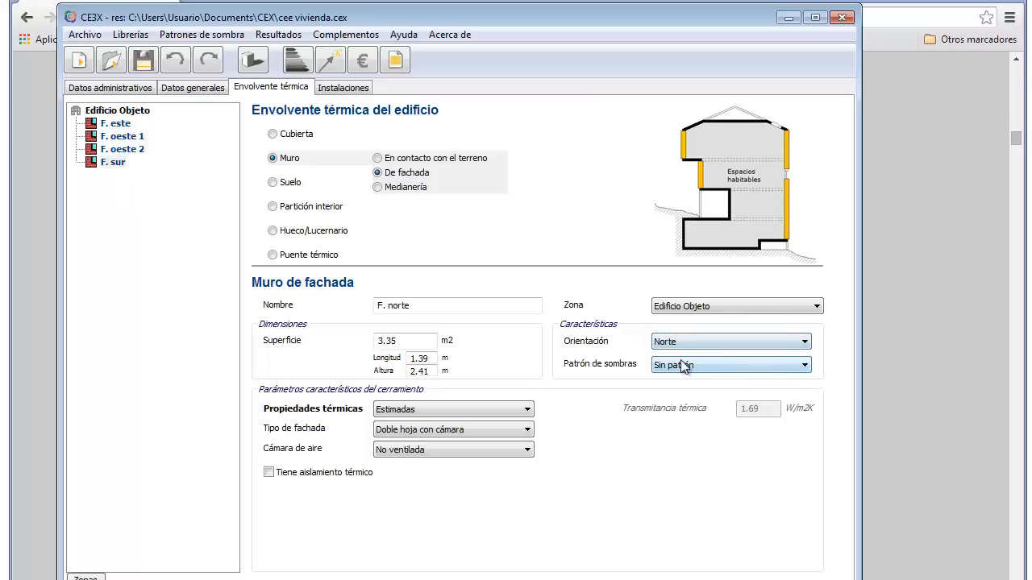
Step: Set F. norte's length to 9.54 m and height to 2.38 m, leaving shading options unchanged
double_click(426, 357)
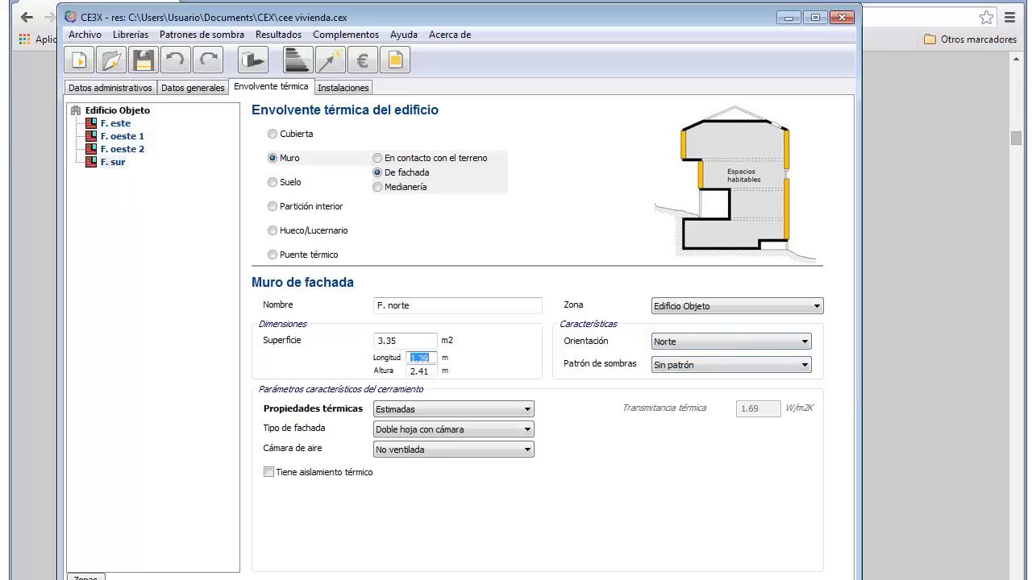
key("alt+Tab")
key("alt+Tab")
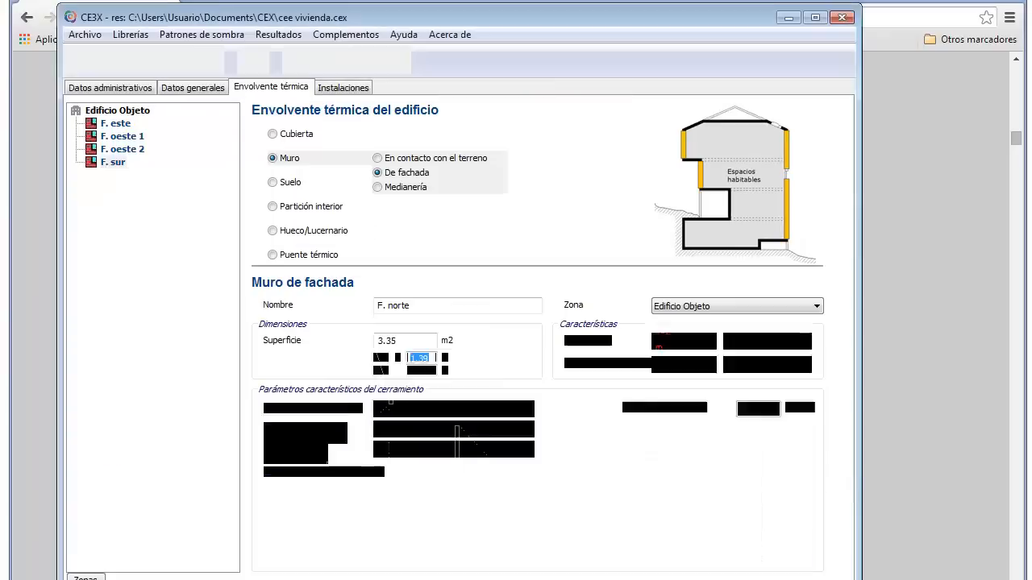
type("9.54")
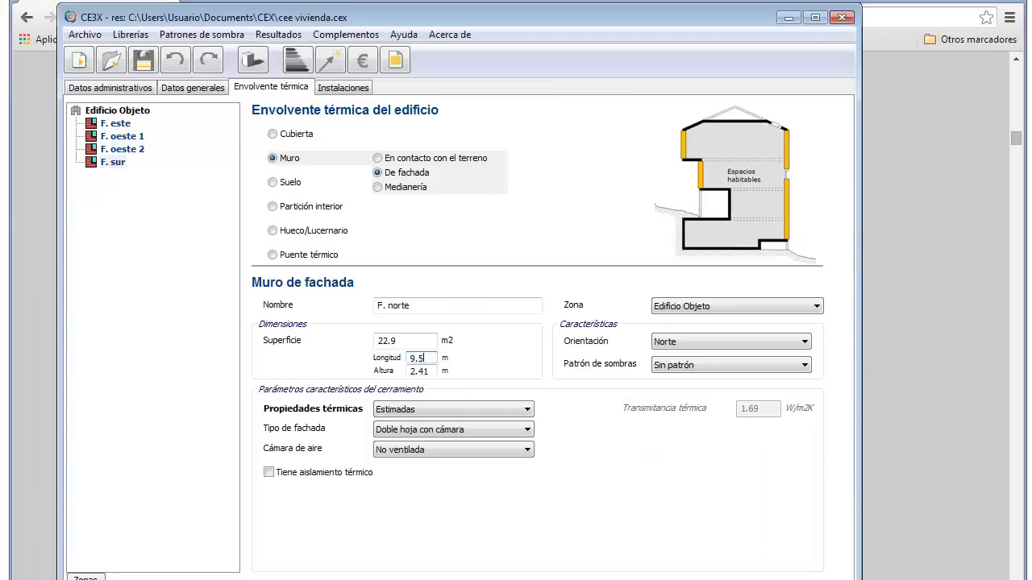
double_click(425, 371)
type("38")
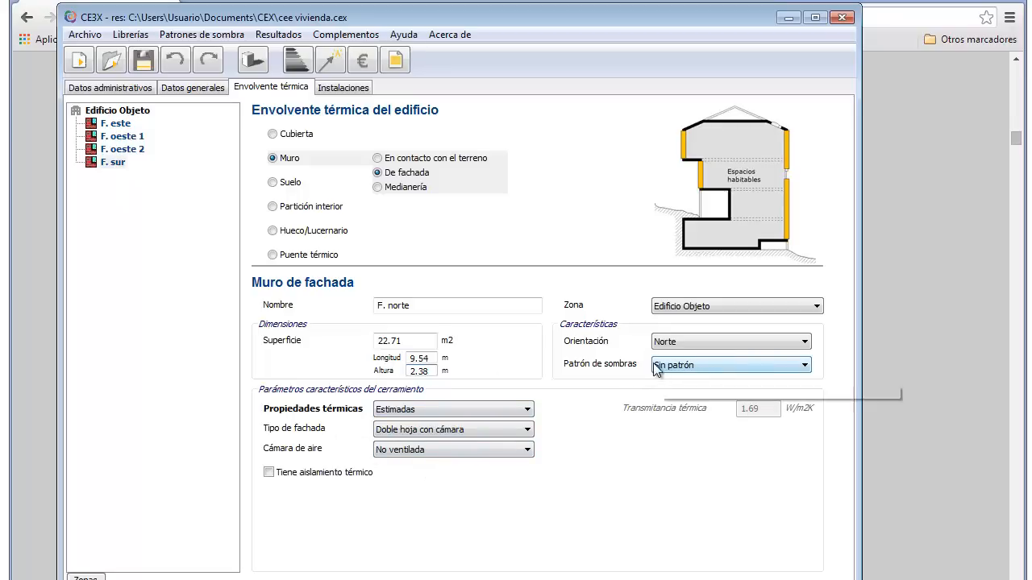
left_click(676, 345)
left_click(468, 541)
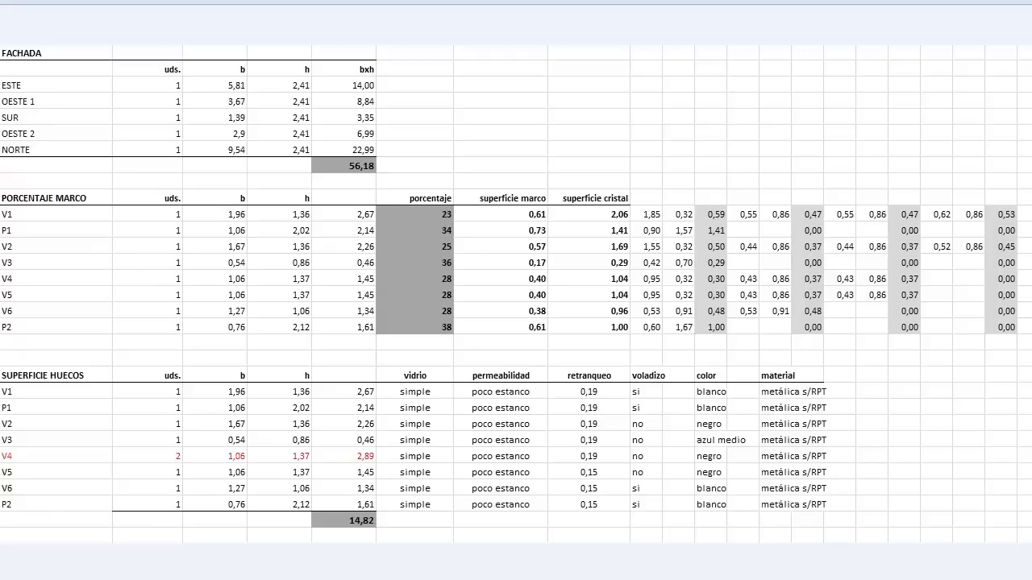
Step: Return from the Excel area tables to CE3X's envelope, now listing five walls through F. norte
key("alt+Tab")
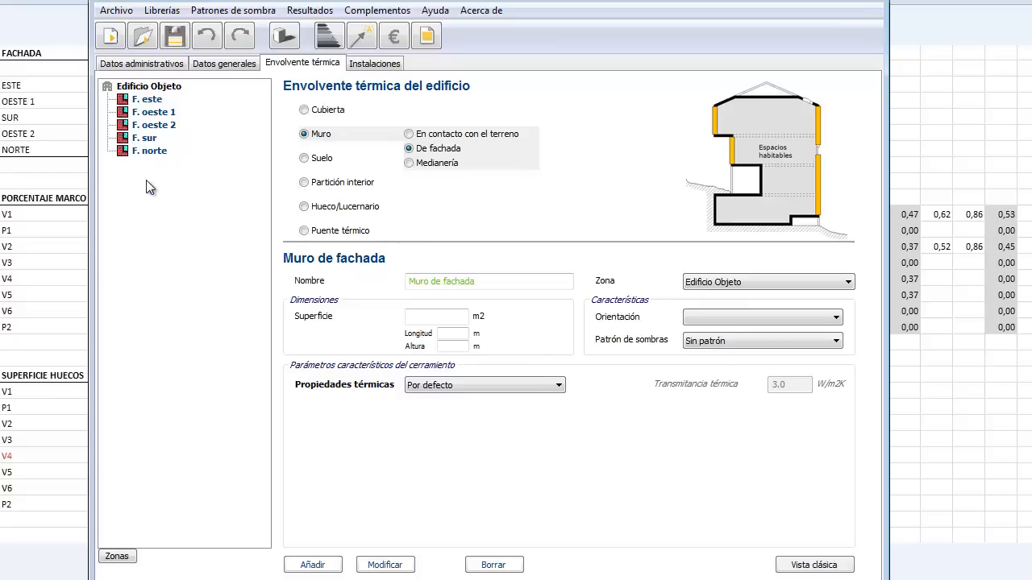
Step: Select wall F. este and begin a new Hueco/Lucernario window entry on it
left_click(151, 101)
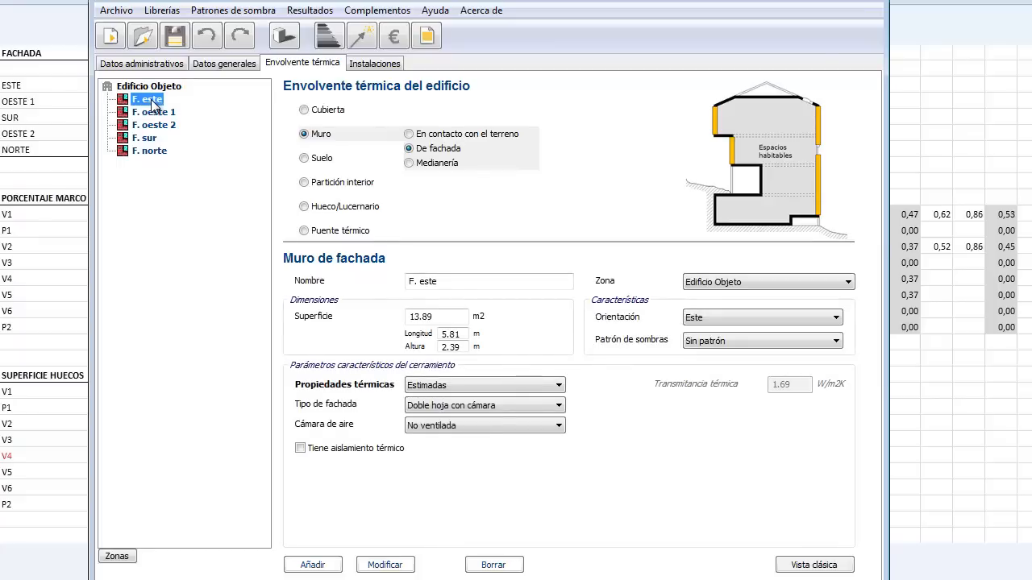
left_click(310, 210)
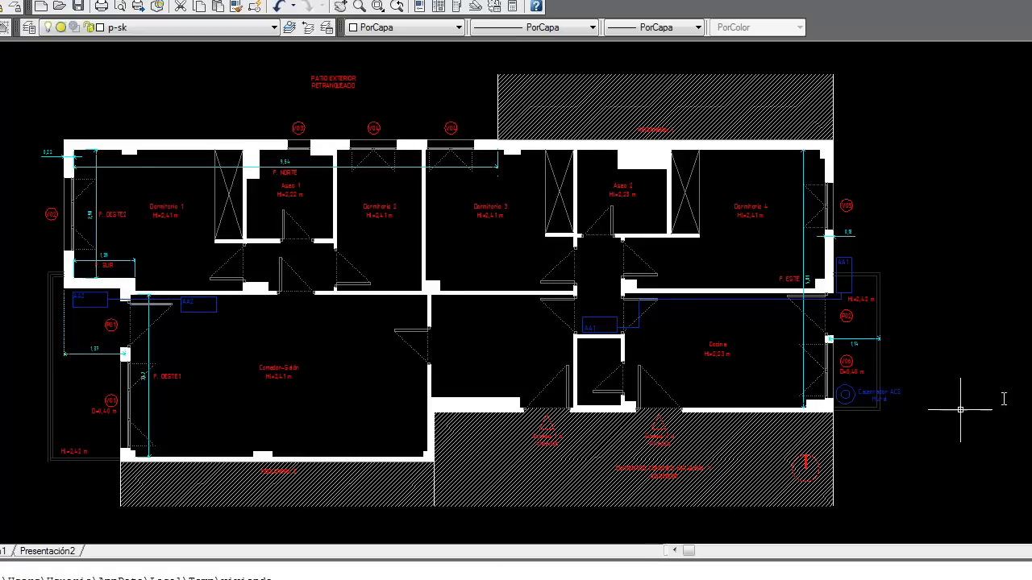
Step: Pan and zoom the AutoCAD plan onto the east wing around windows V05, P02 and V06
left_click_drag(949, 411, 863, 411)
scroll(727, 380, "up", 2)
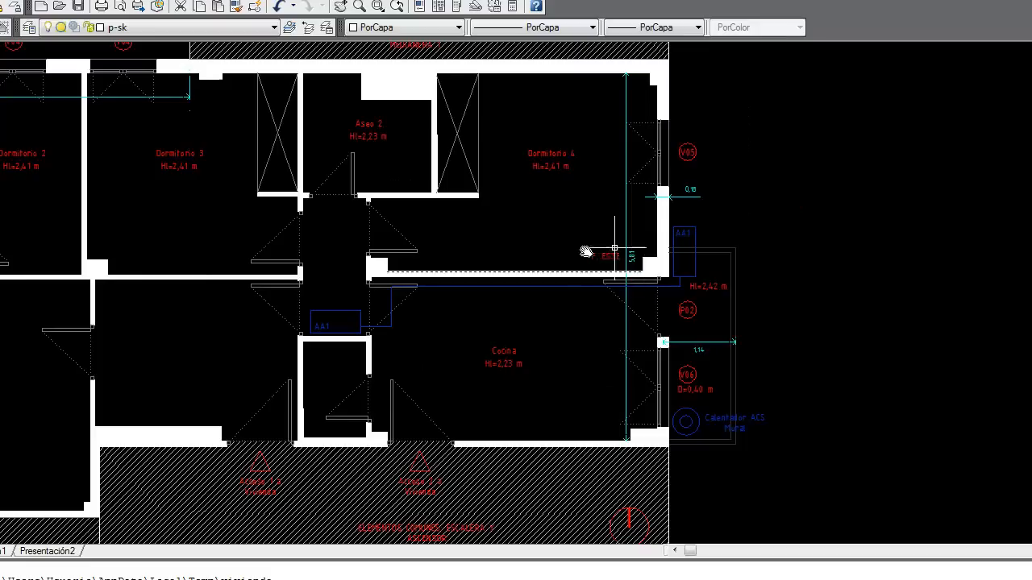
left_click_drag(840, 271, 825, 281)
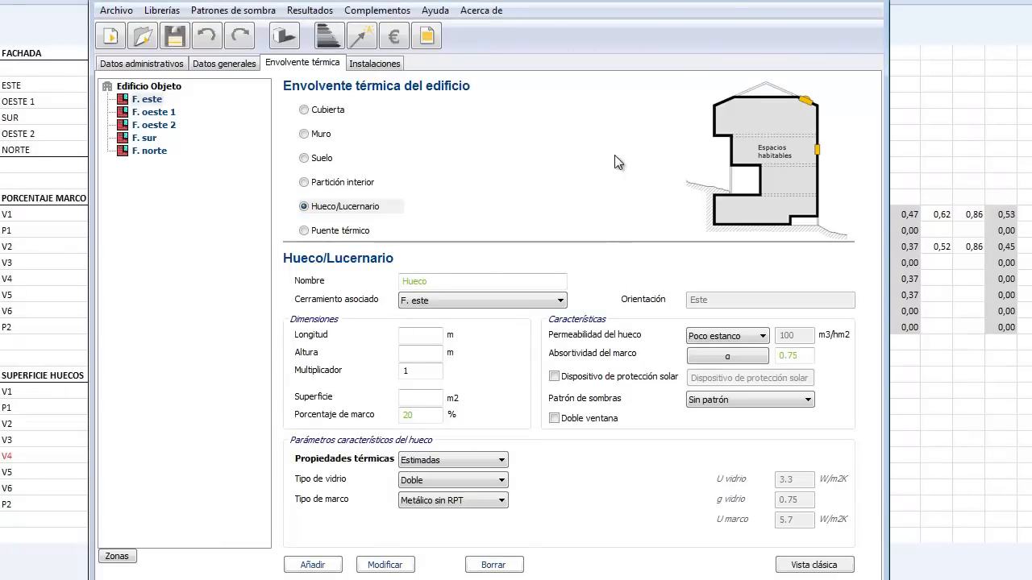
Step: Name the window V06, sized 1.27 × 1.06 m with a 28% frame percentage
left_click(444, 282)
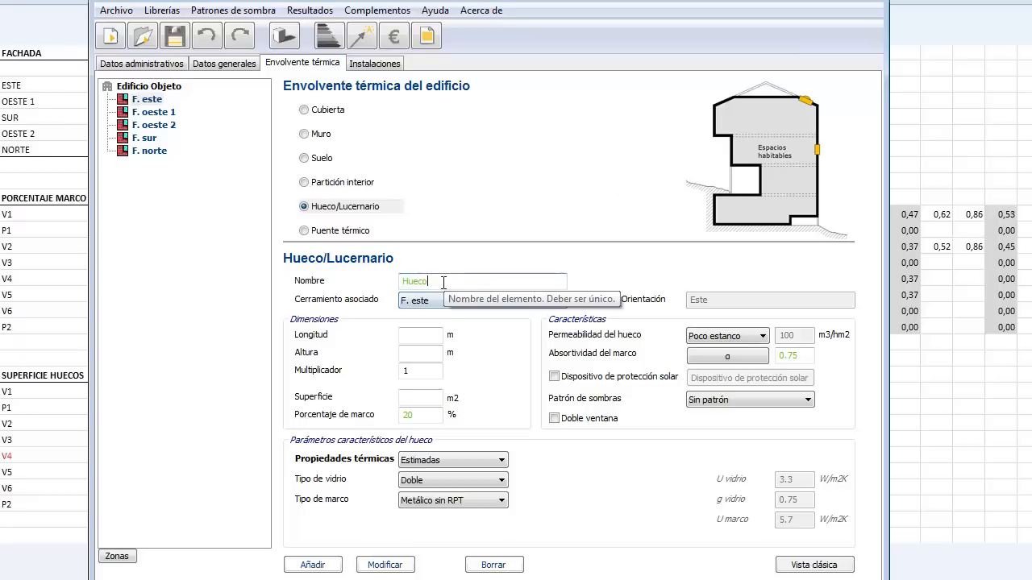
key("BackSpace")
key("BackSpace")
key("BackSpace")
key("BackSpace")
key("BackSpace")
type("V06")
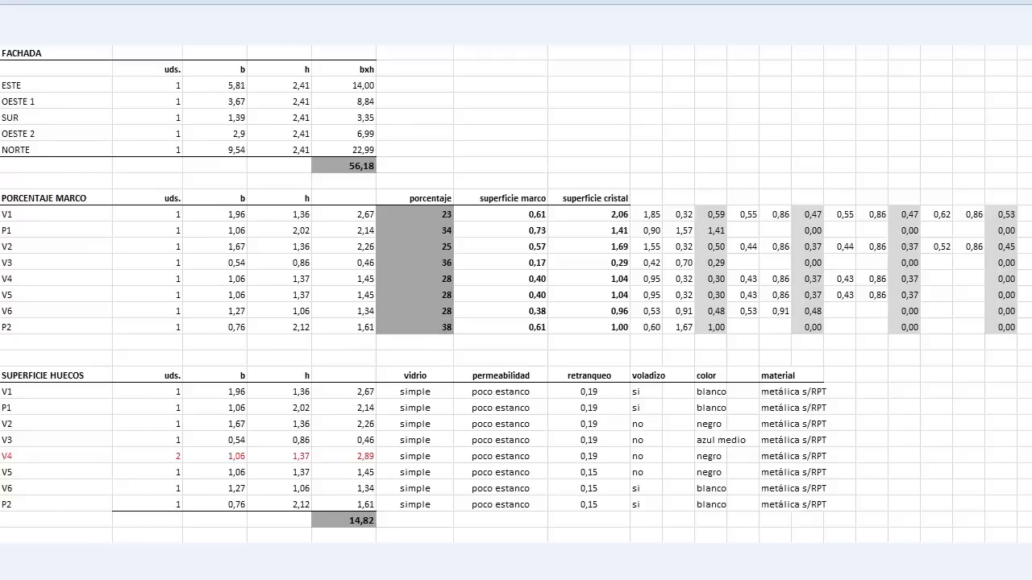
key("alt+Tab")
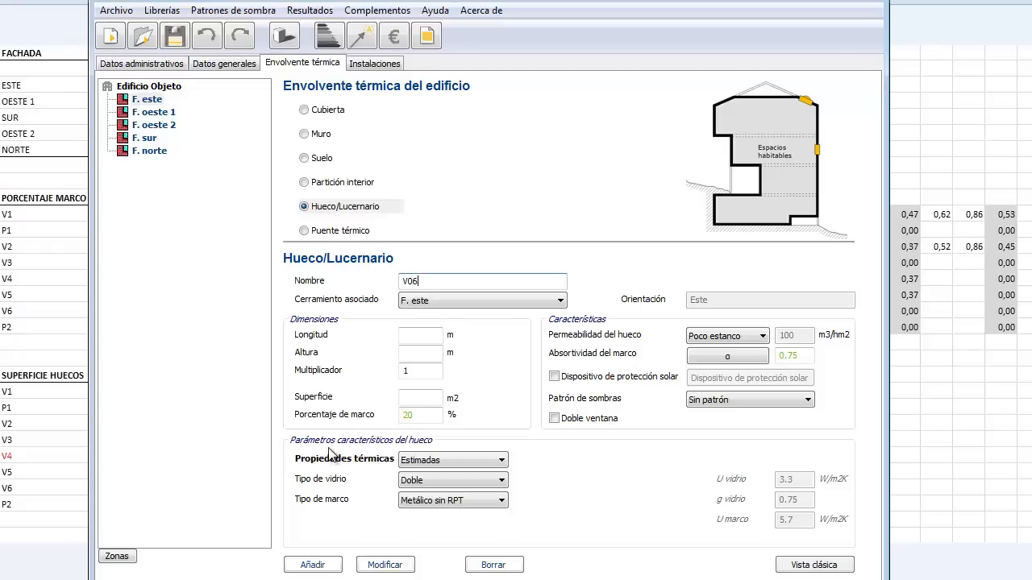
left_click(420, 332)
type("1")
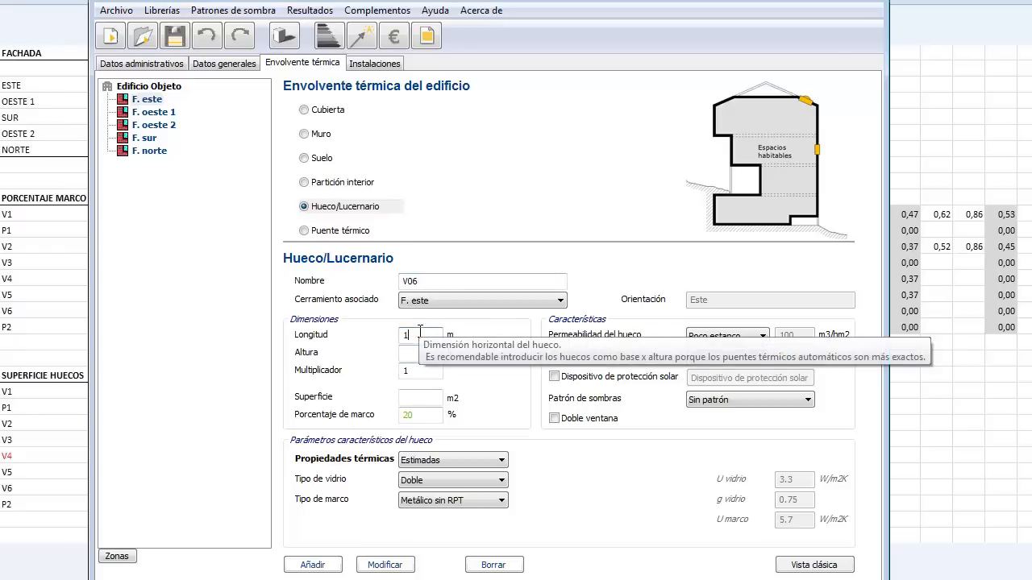
type(".27")
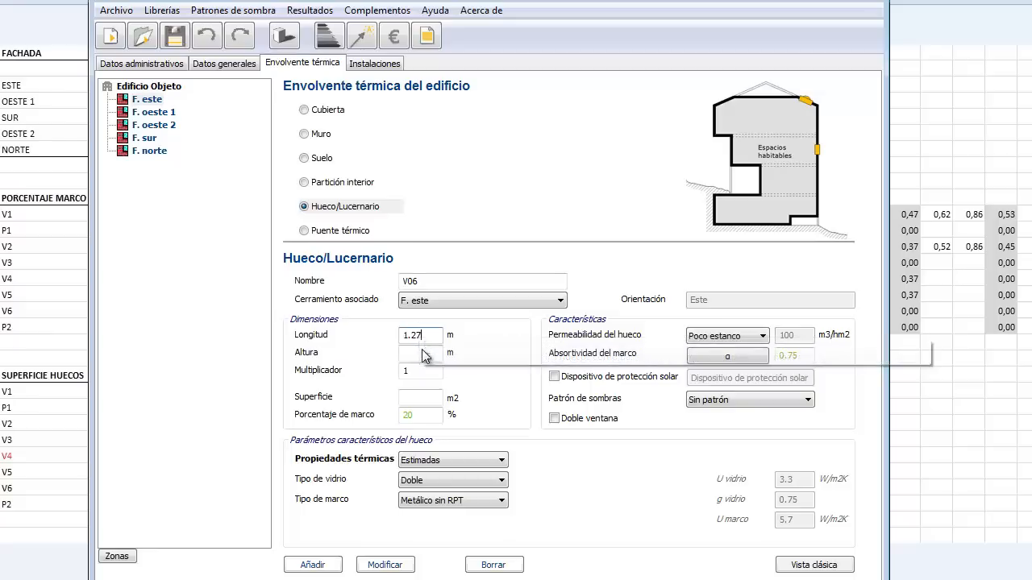
left_click(423, 355)
type("1.0")
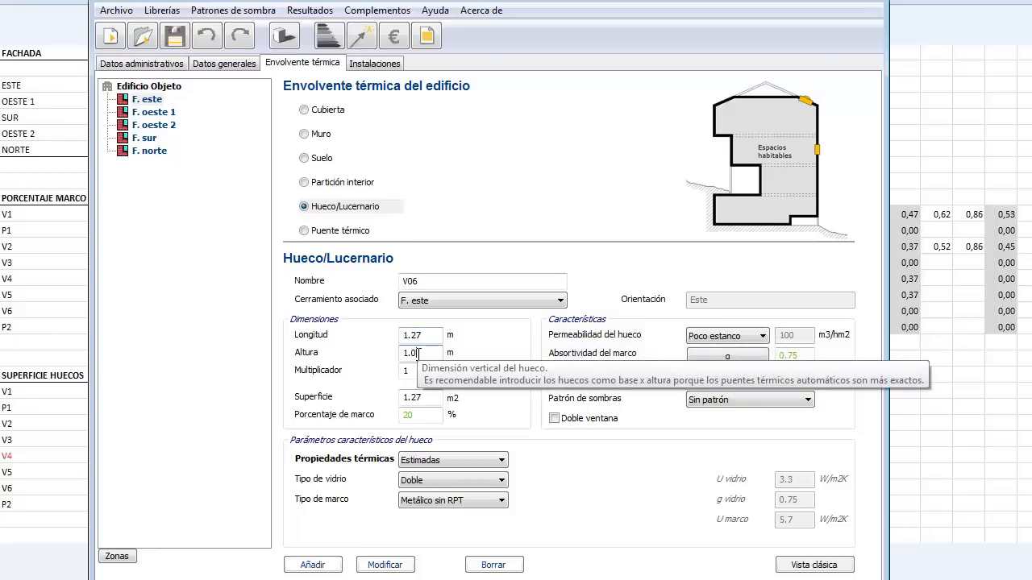
type("6")
left_click_drag(416, 418, 393, 421)
type("28")
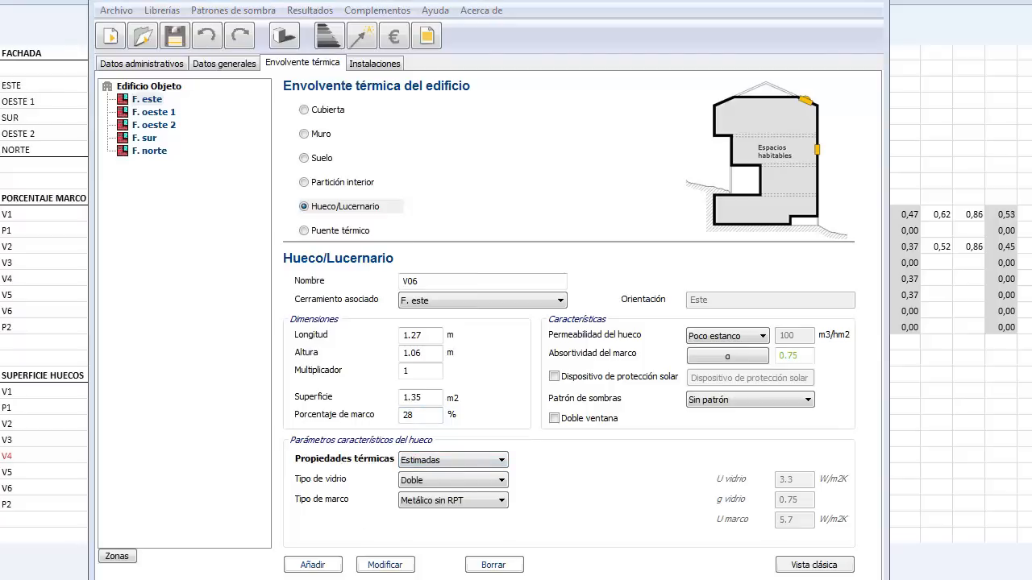
key("alt+Tab")
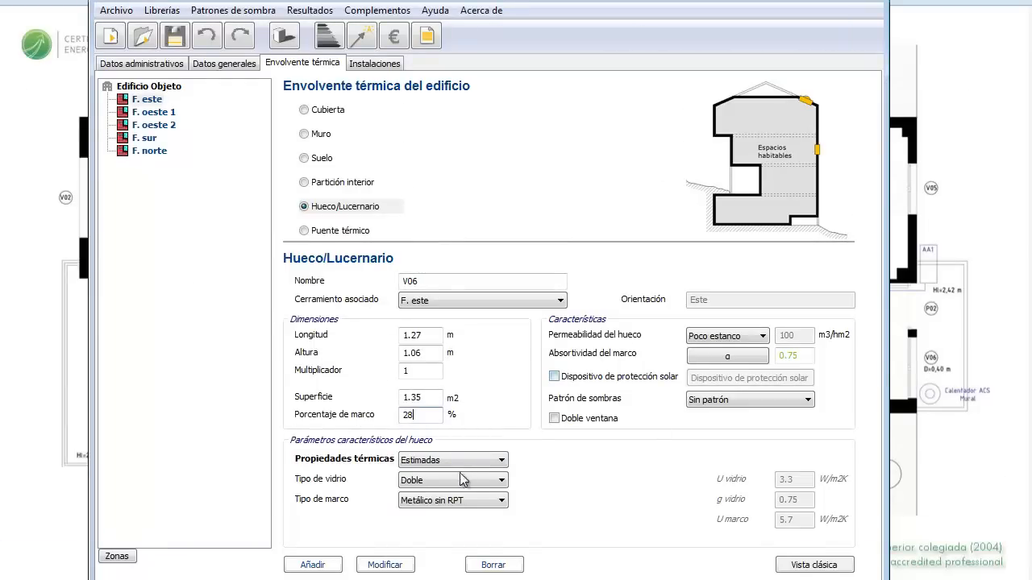
Step: Give V06 single glazing and a white/light frame absorptivity of 0.2
left_click(499, 481)
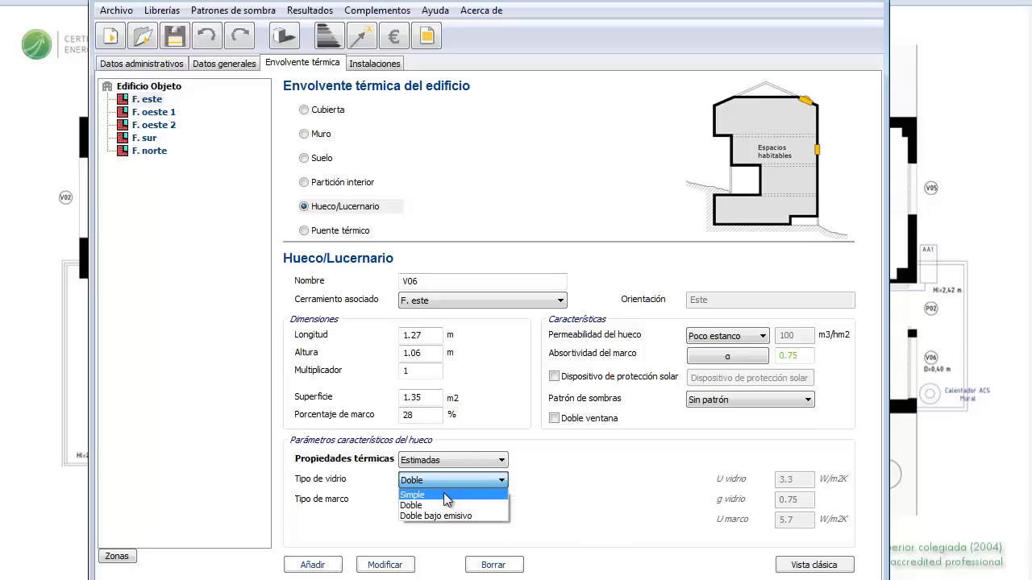
left_click(466, 494)
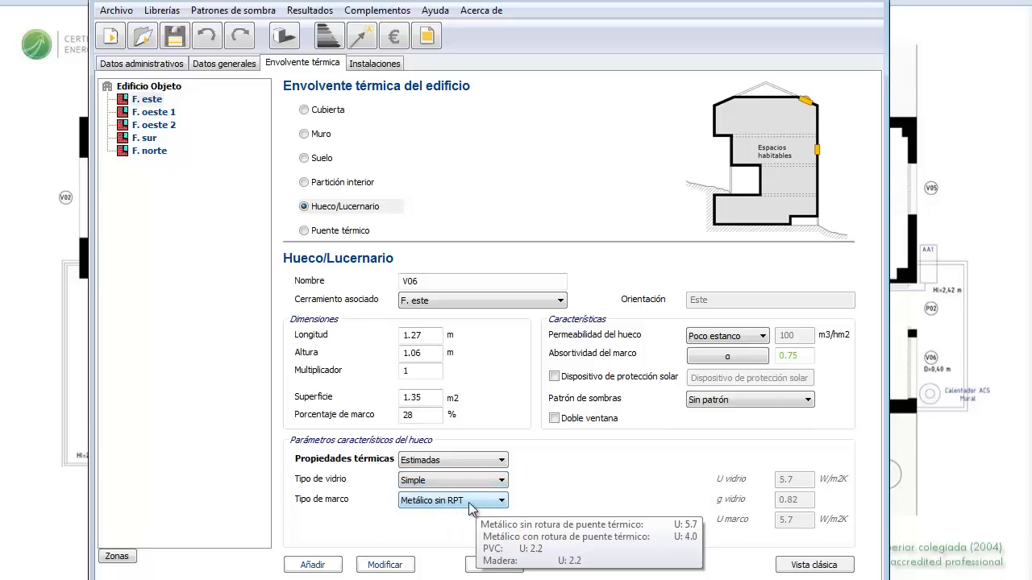
left_click(716, 362)
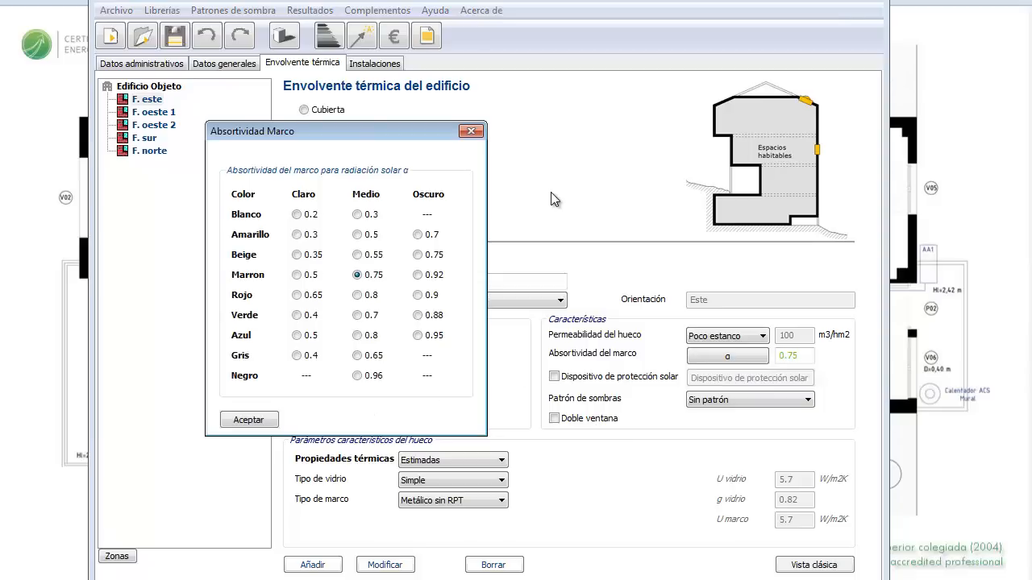
left_click(297, 216)
left_click(248, 420)
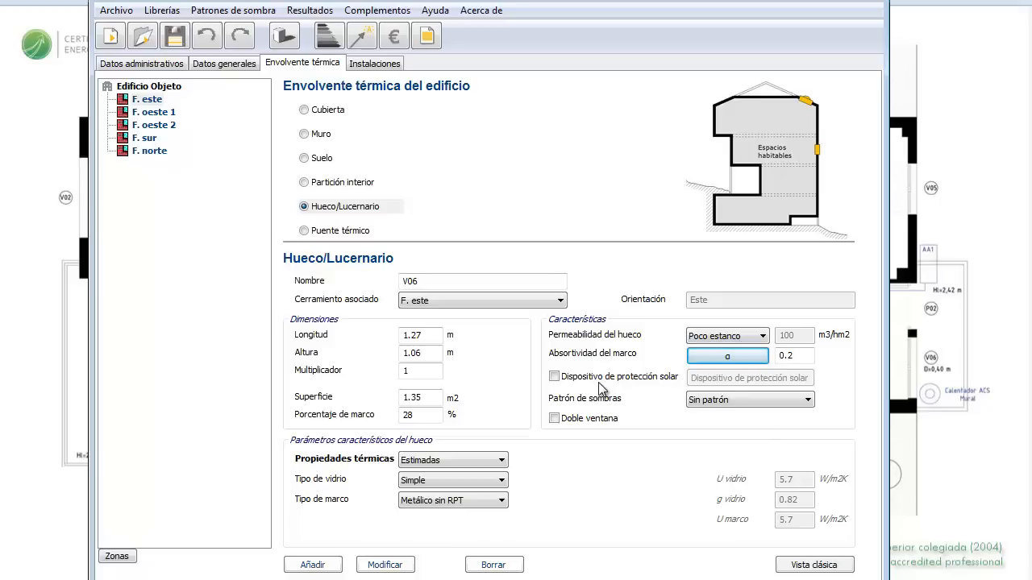
Step: Enable V06's shading with a 0.15 m setback and start defining an overhang
left_click(555, 377)
left_click(729, 378)
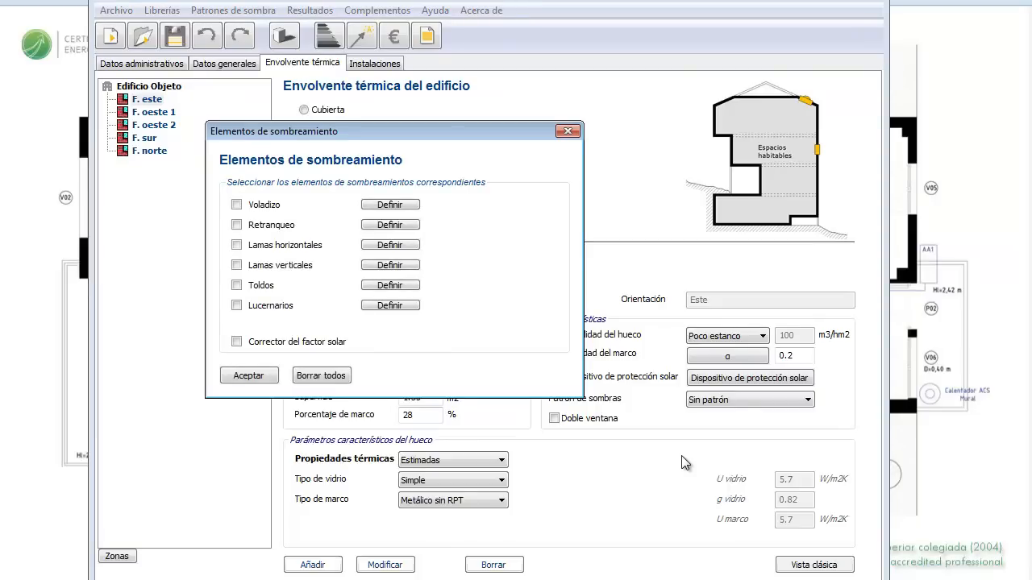
left_click(237, 226)
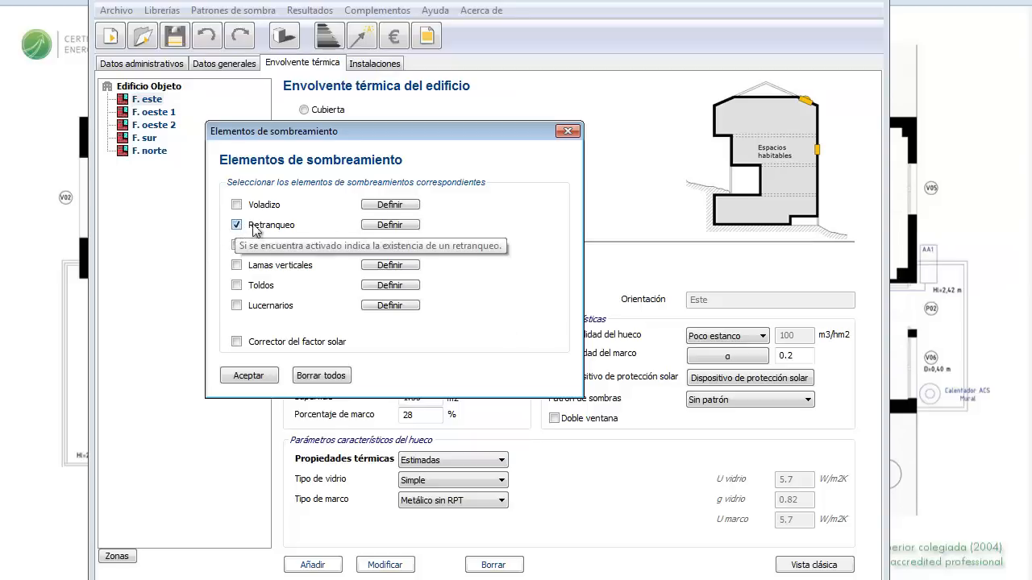
left_click(391, 225)
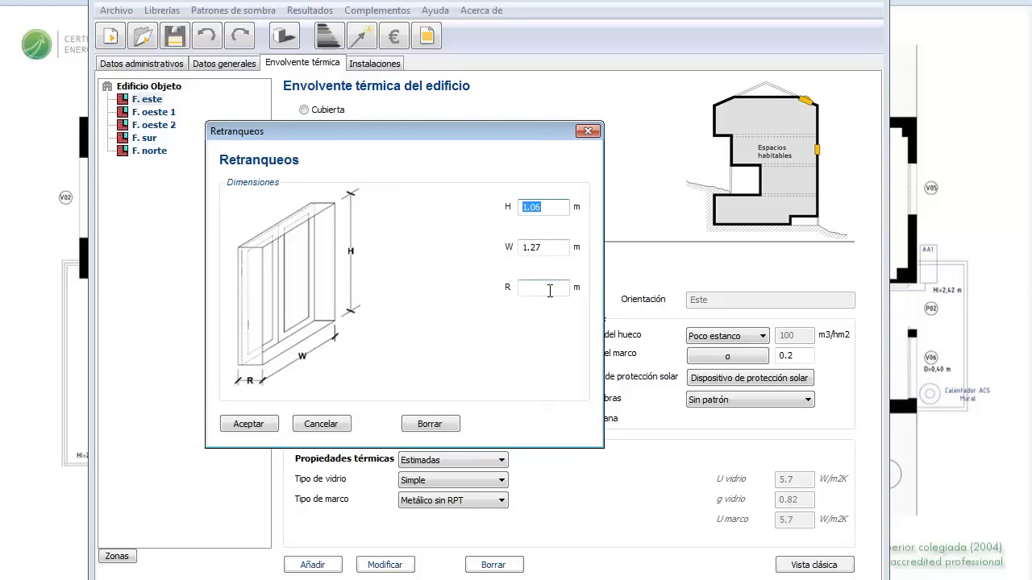
left_click(549, 290)
type("0.15")
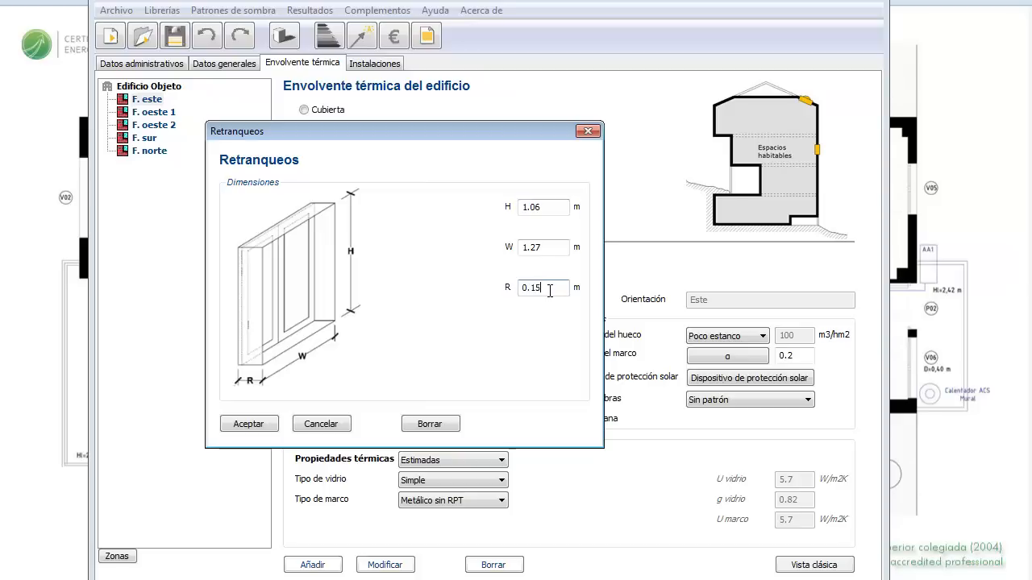
left_click(244, 425)
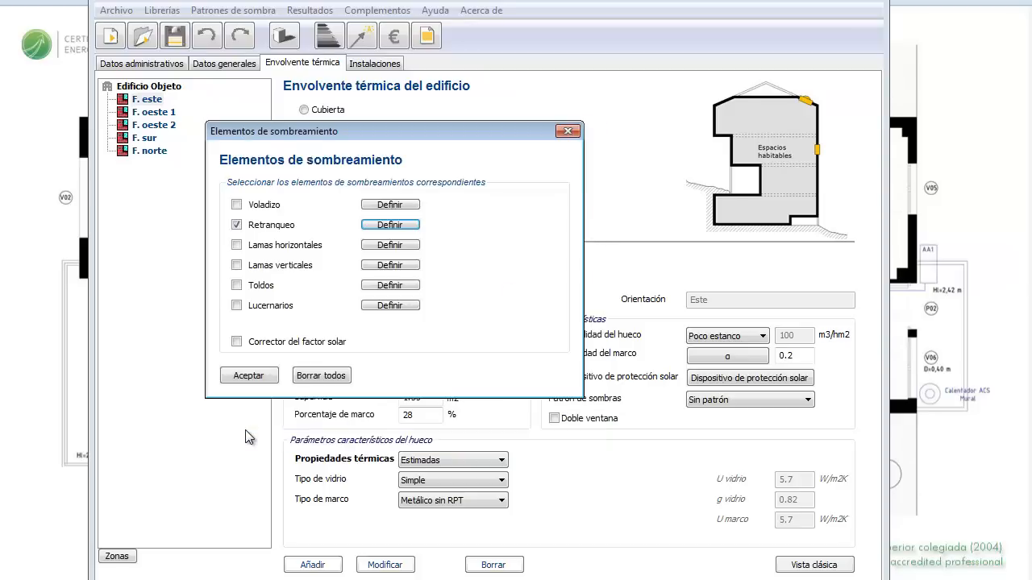
left_click(236, 205)
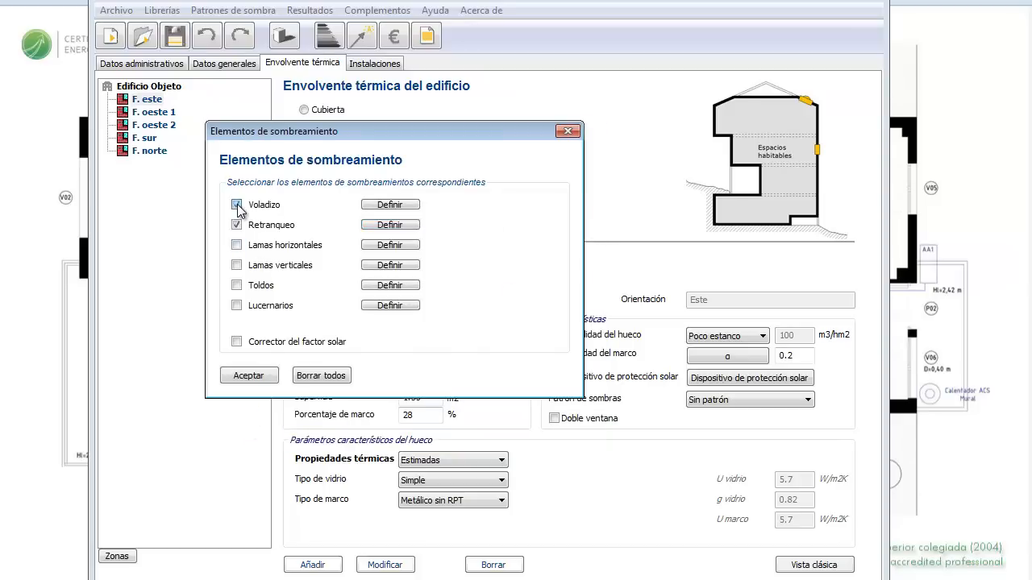
left_click(408, 207)
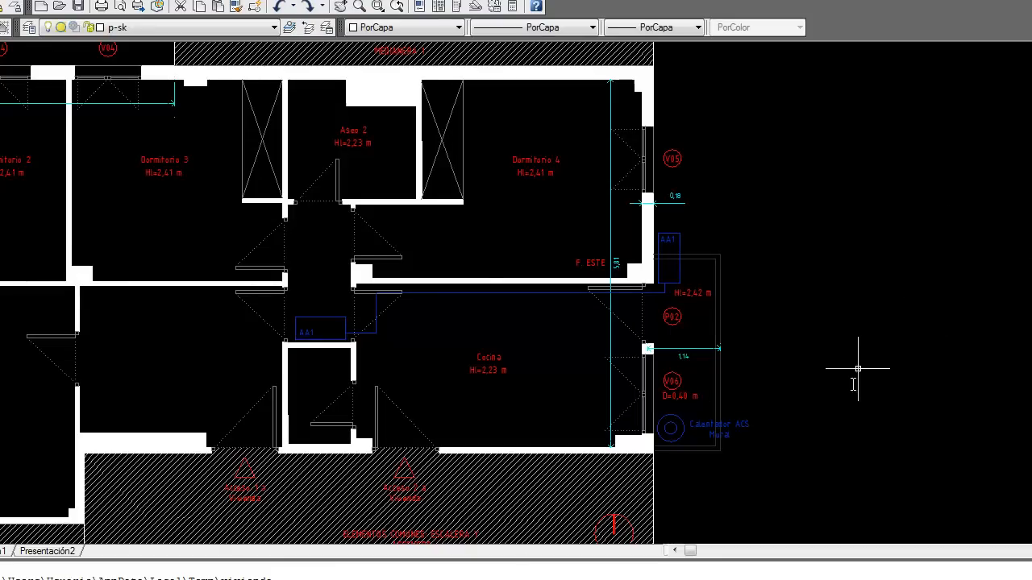
scroll(856, 362, "up", 3)
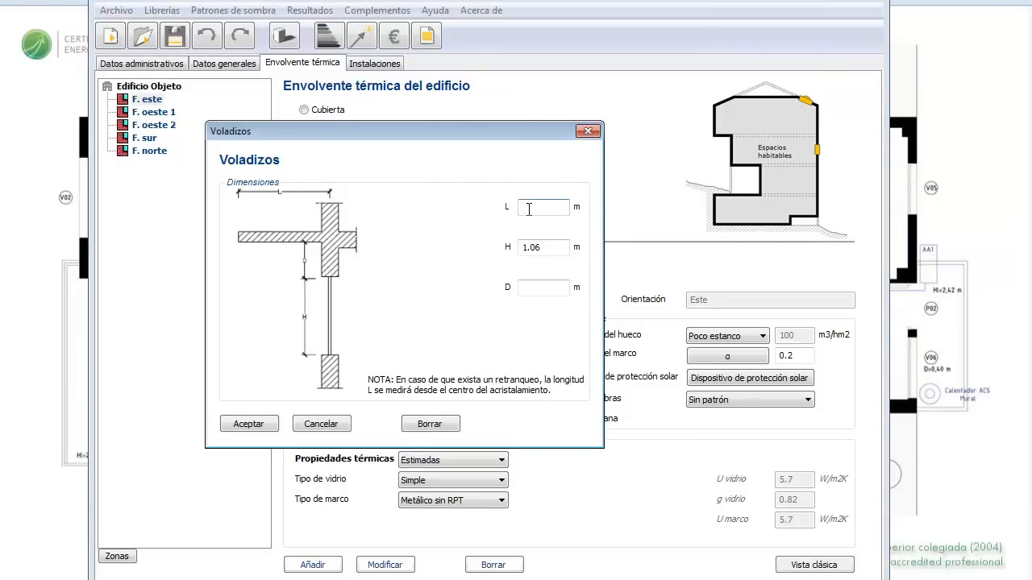
Step: Enter V06's overhang as L 1.14 m and D 0.40 m, then accept the shading elements
type("1.14")
left_click(533, 288)
type("0.40")
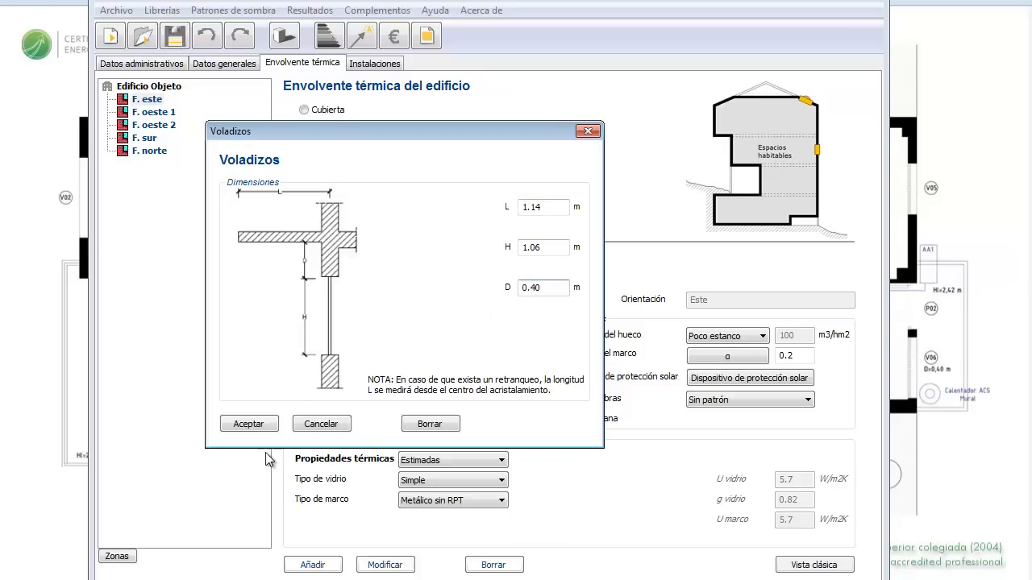
left_click(249, 424)
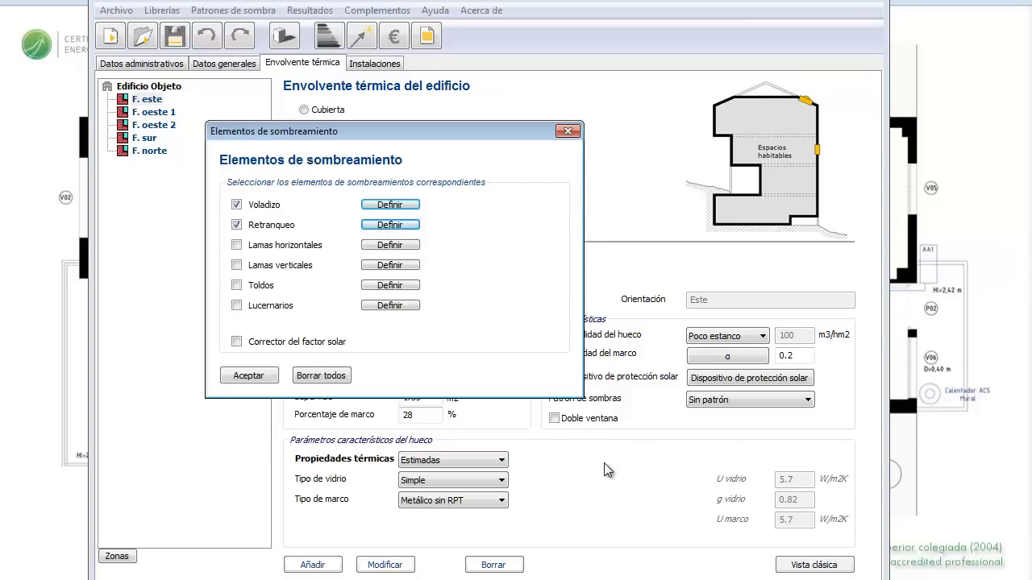
left_click(247, 376)
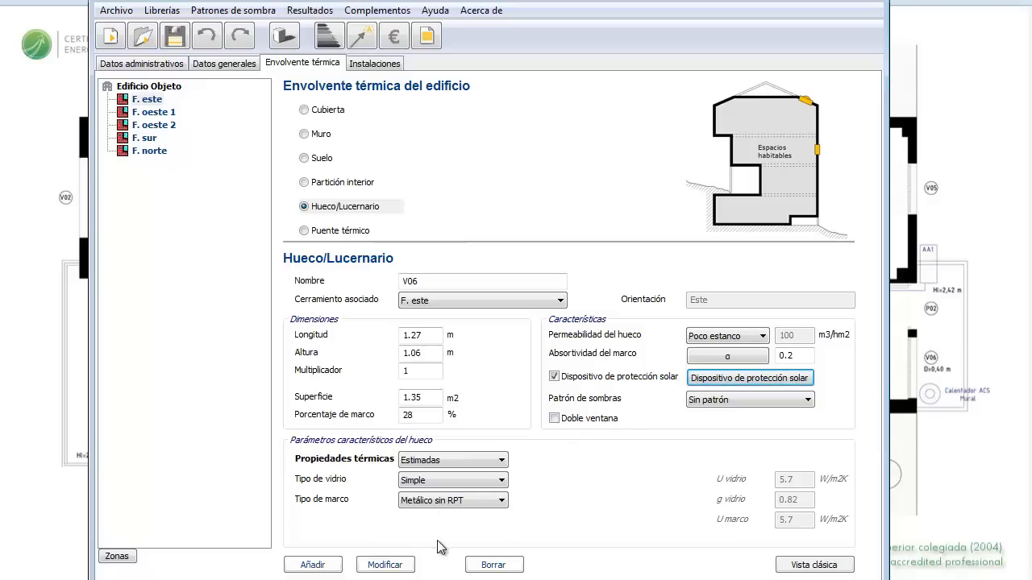
Step: Add V06 (1.27 × 1.06 m, single glazing, absorptivity 0.2) under F. este
left_click(311, 565)
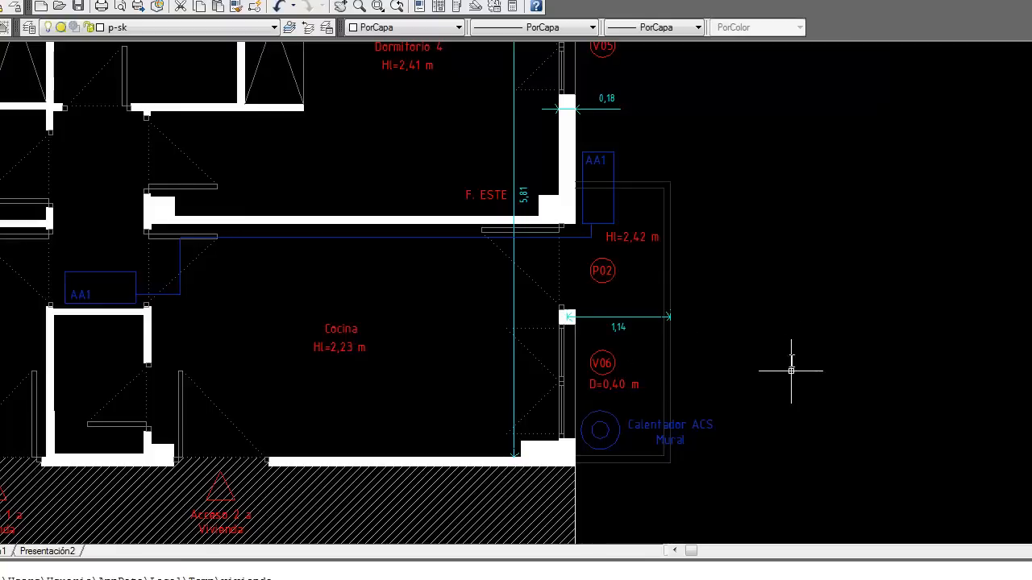
scroll(782, 327, "up", 1)
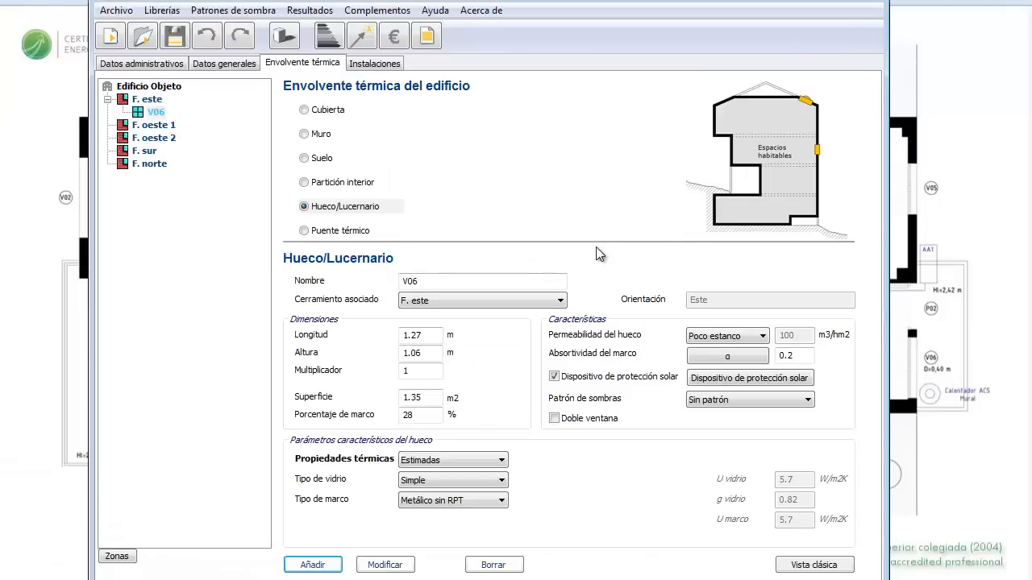
Step: Rename the opening to P02: 0.76 m wide, 2.12 m high, 38% frame, single glazing
double_click(427, 281)
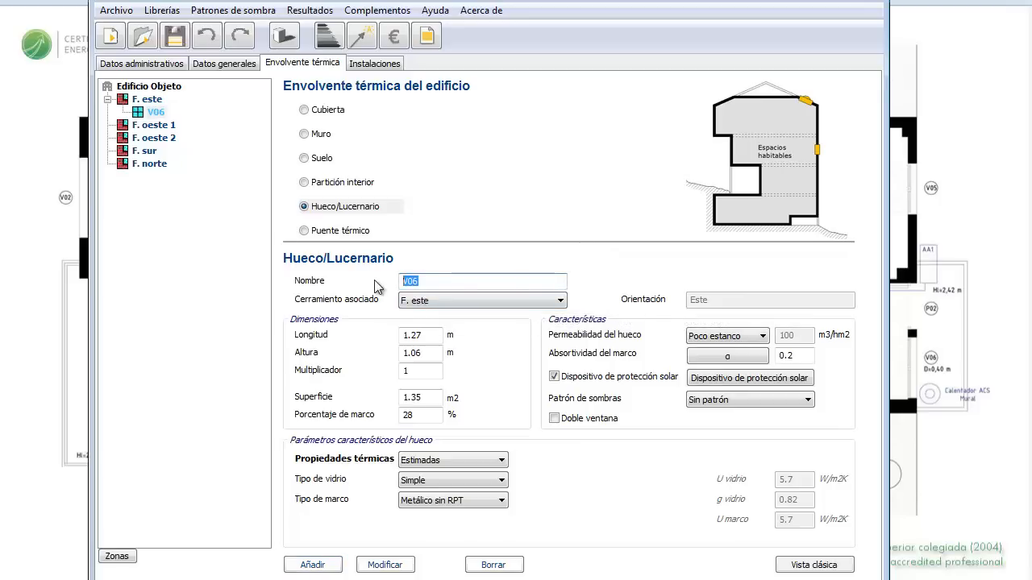
type("P02")
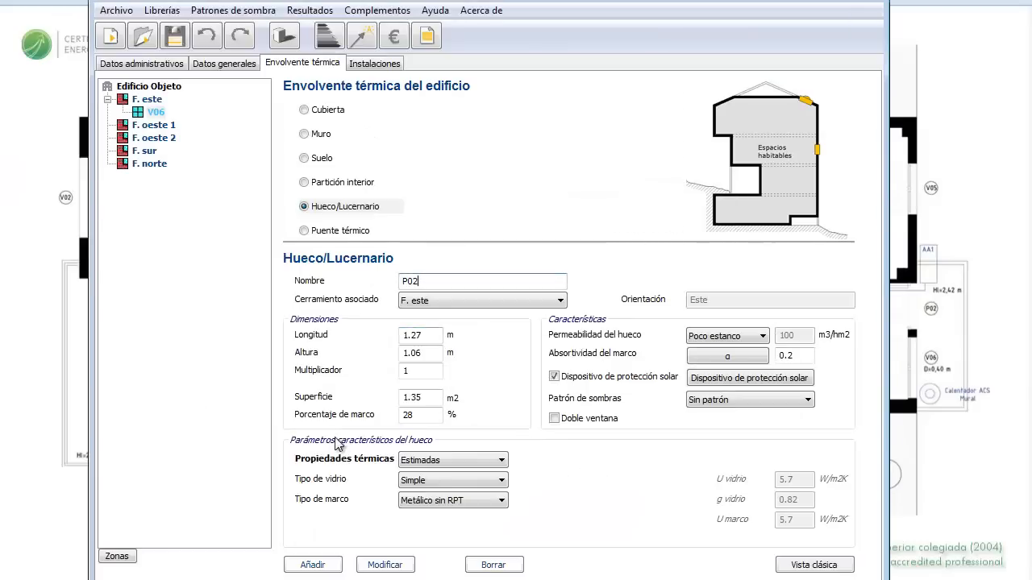
double_click(431, 334)
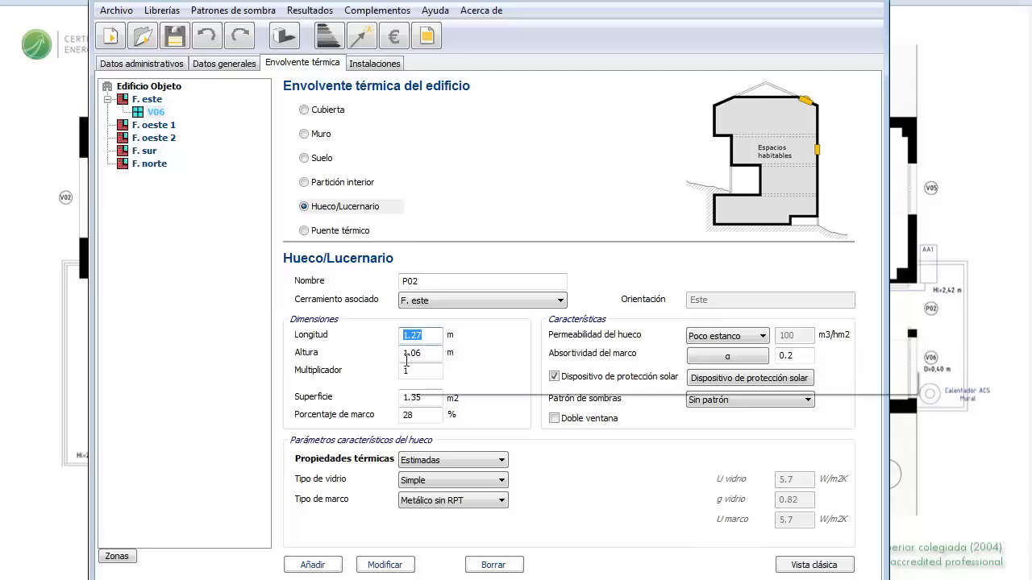
type("0.76")
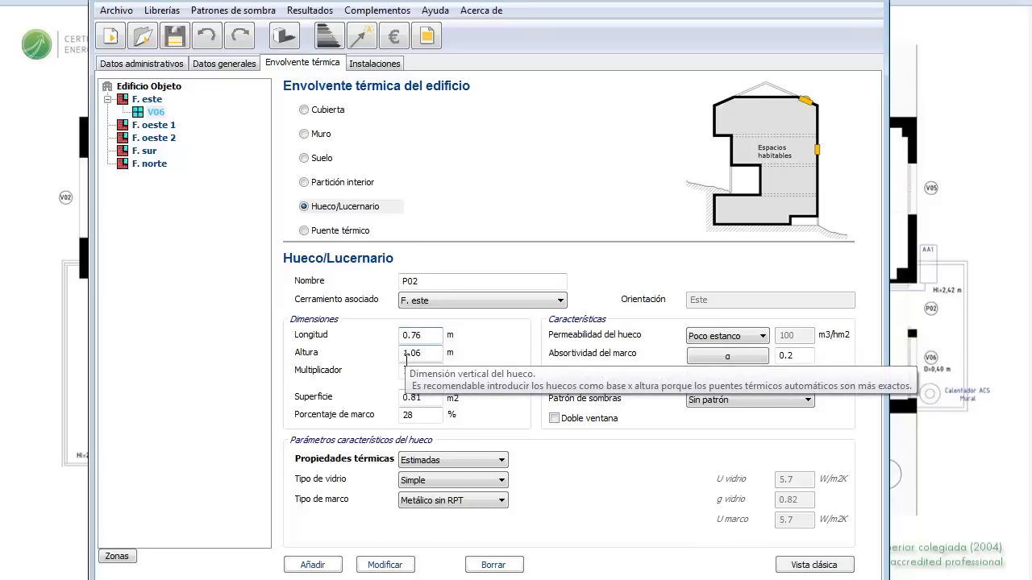
double_click(415, 353)
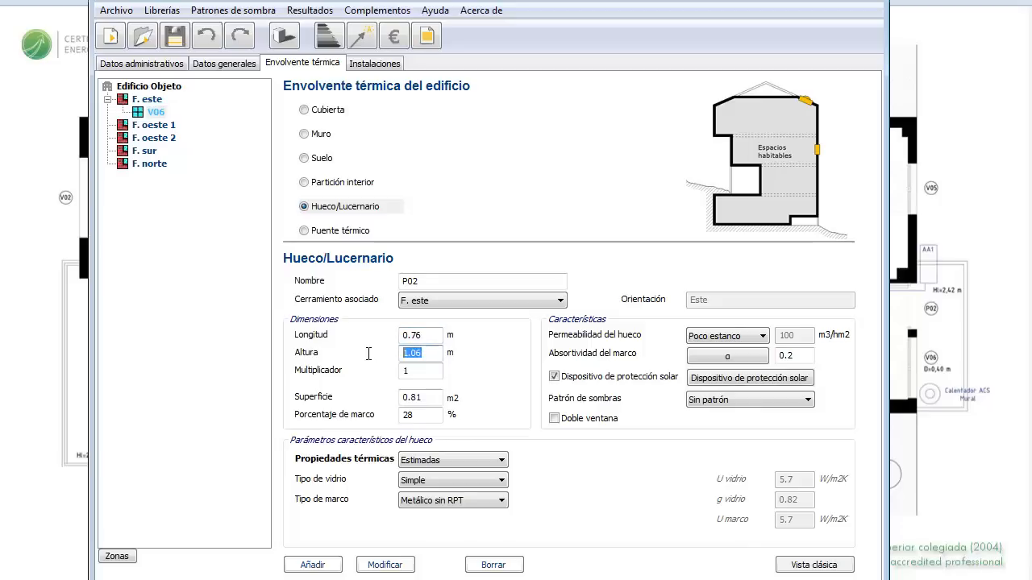
type("2.12")
double_click(412, 421)
type("38")
left_click(477, 482)
left_click(318, 510)
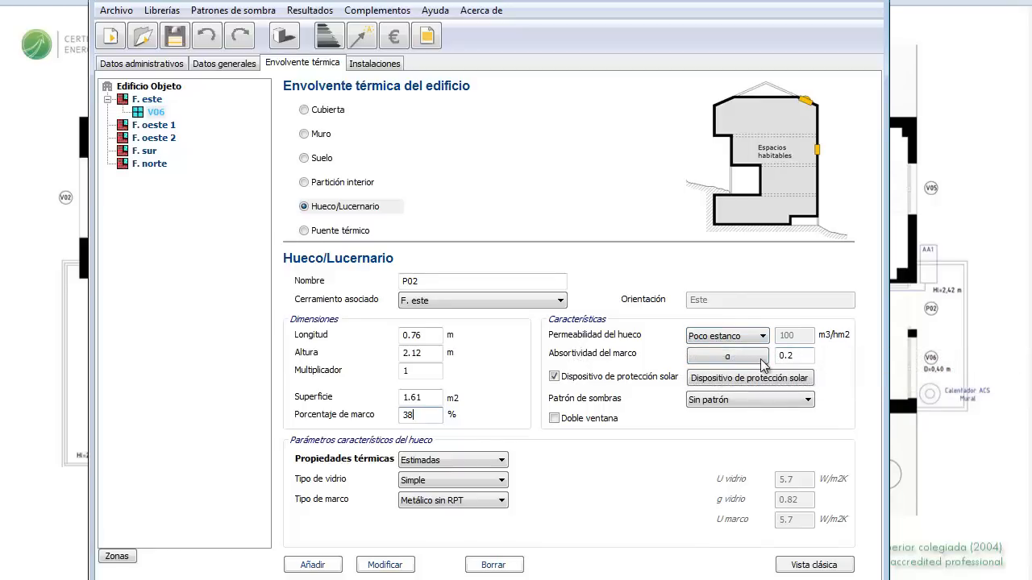
Step: Accept P02's 0.15 m setback and overhang shading, then add P02 under F. este
left_click(724, 379)
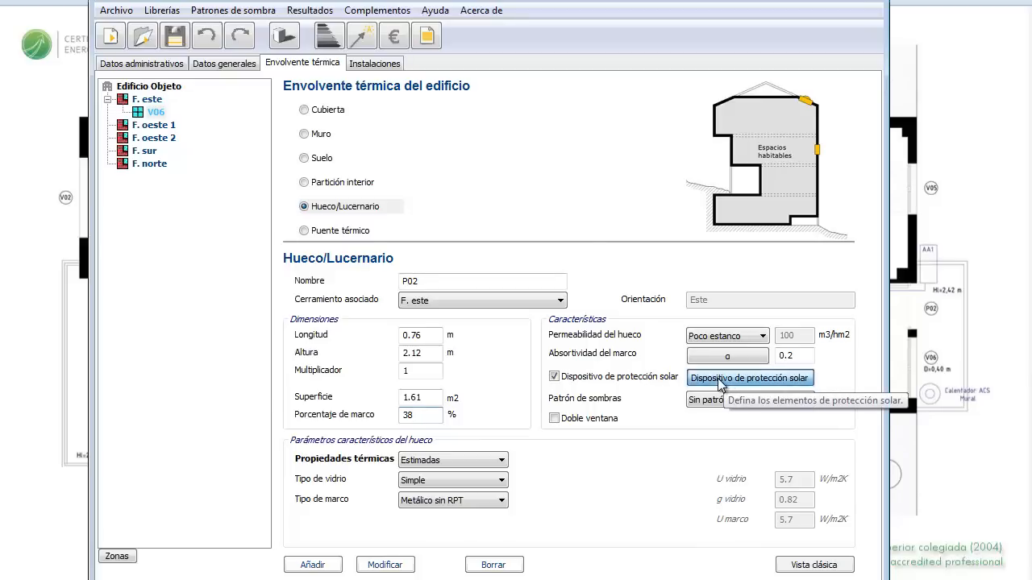
left_click(237, 226)
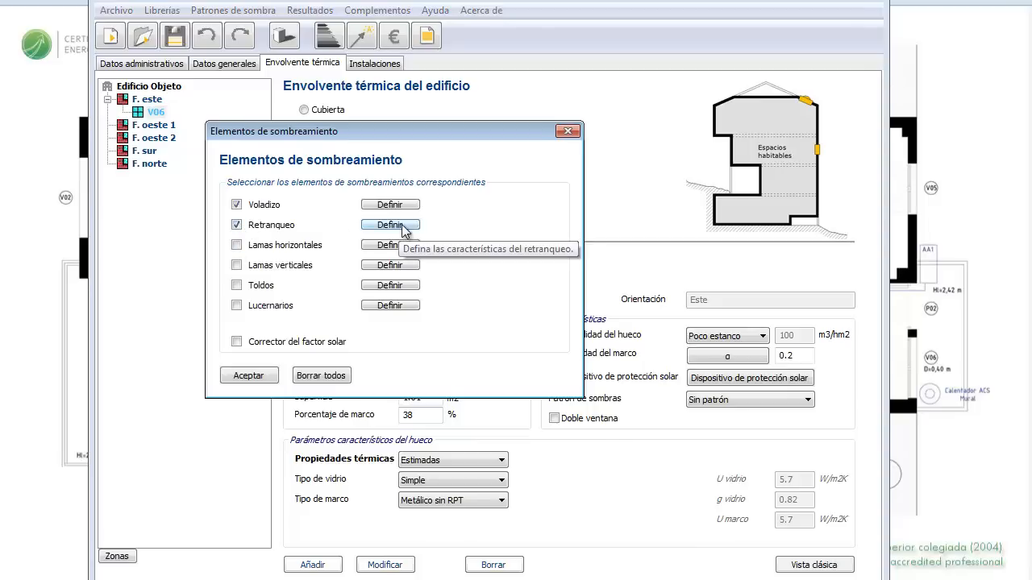
left_click(400, 226)
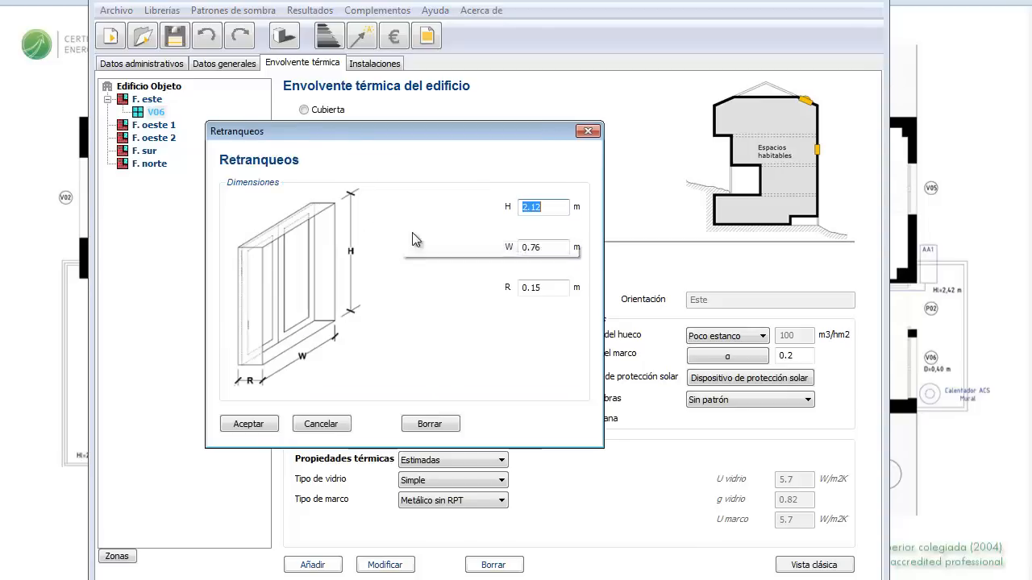
left_click(260, 426)
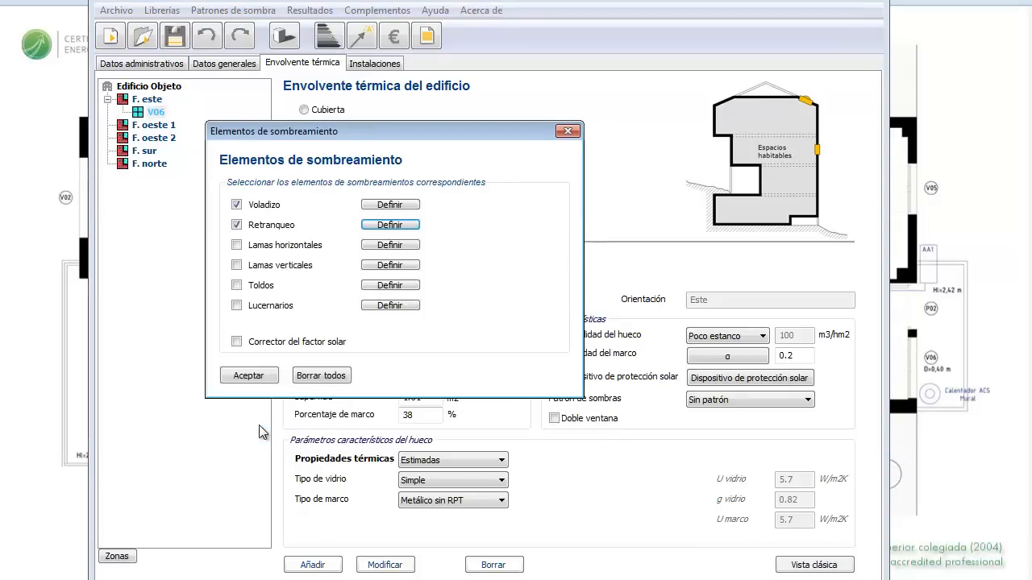
left_click(389, 205)
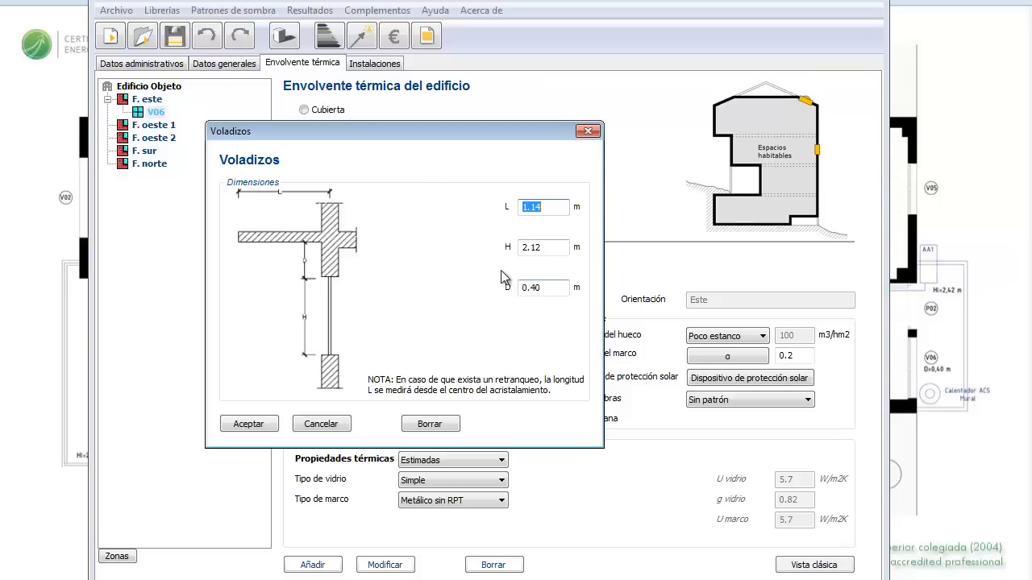
left_click(249, 424)
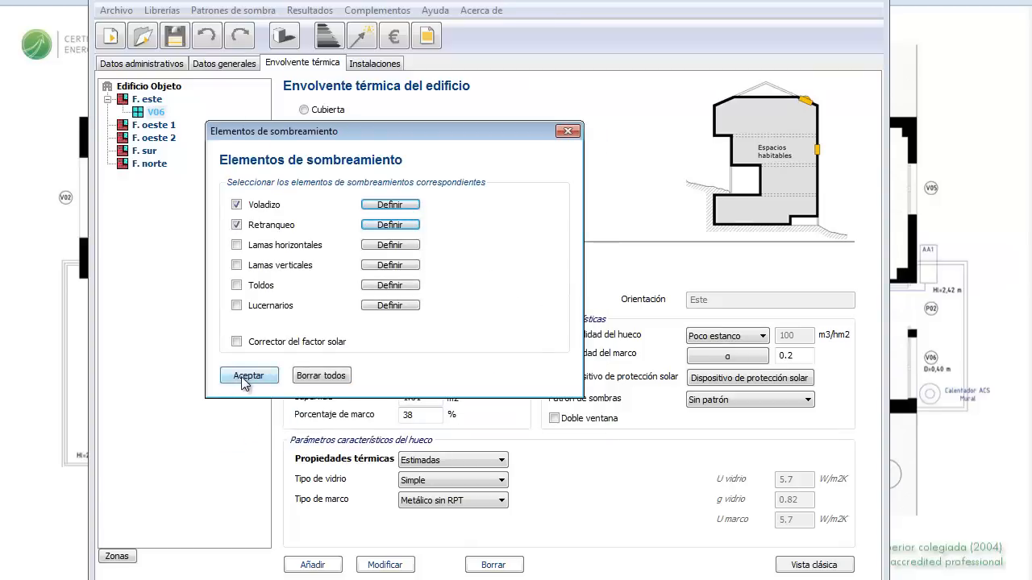
left_click(245, 375)
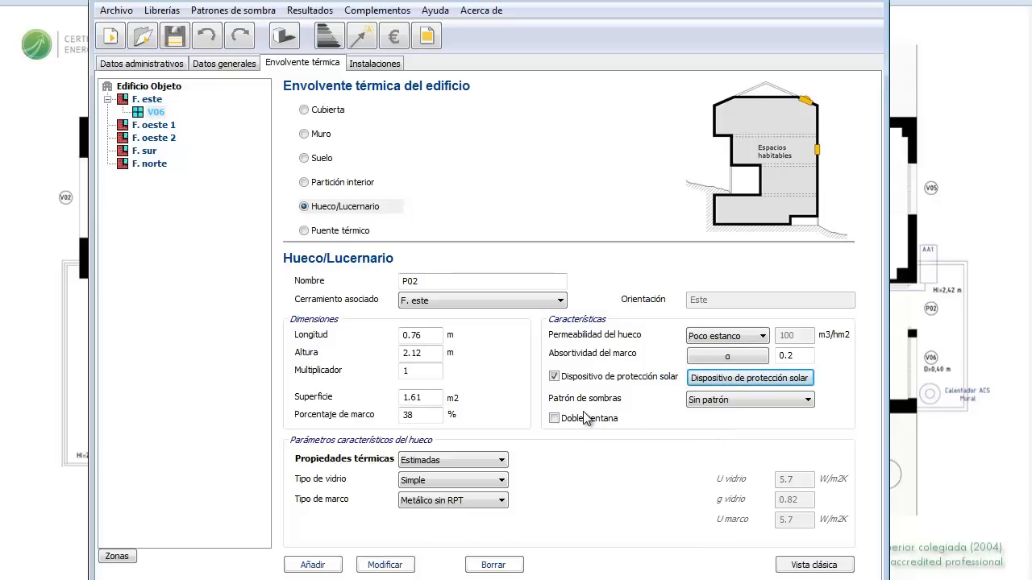
left_click(322, 567)
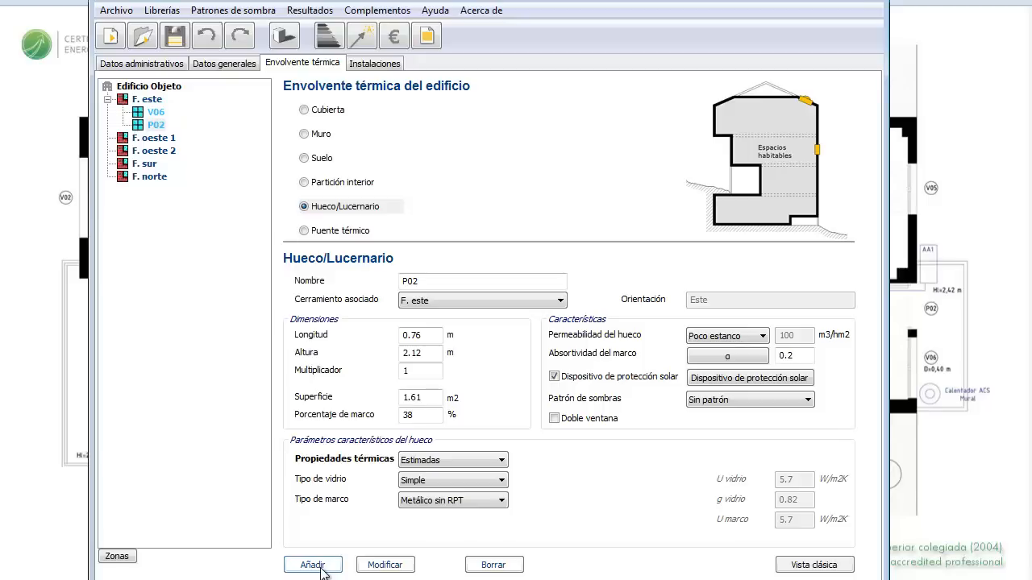
Step: Name the new opening V05 and check its values in the window data spreadsheet
double_click(416, 280)
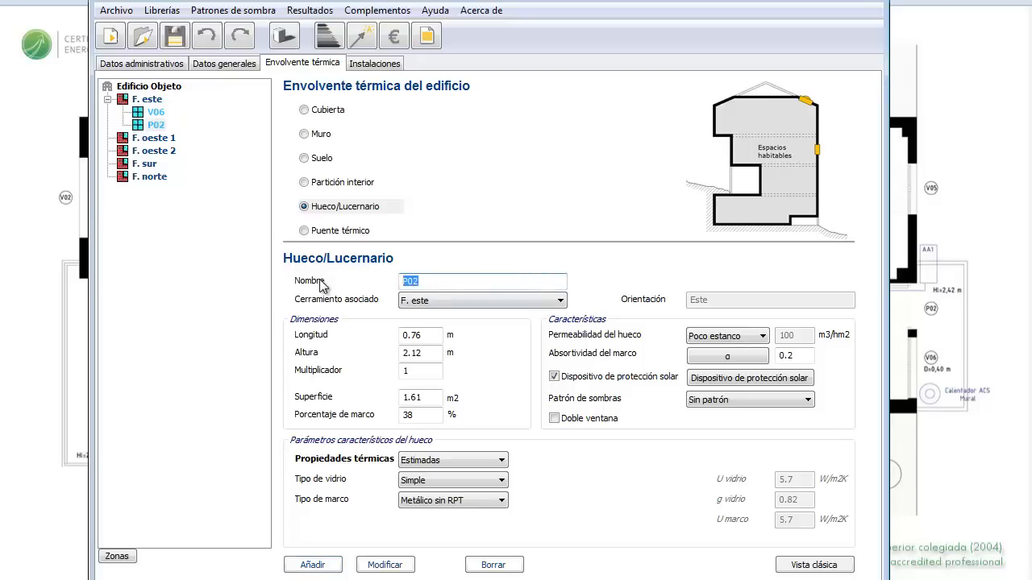
type("V05")
left_click(487, 532)
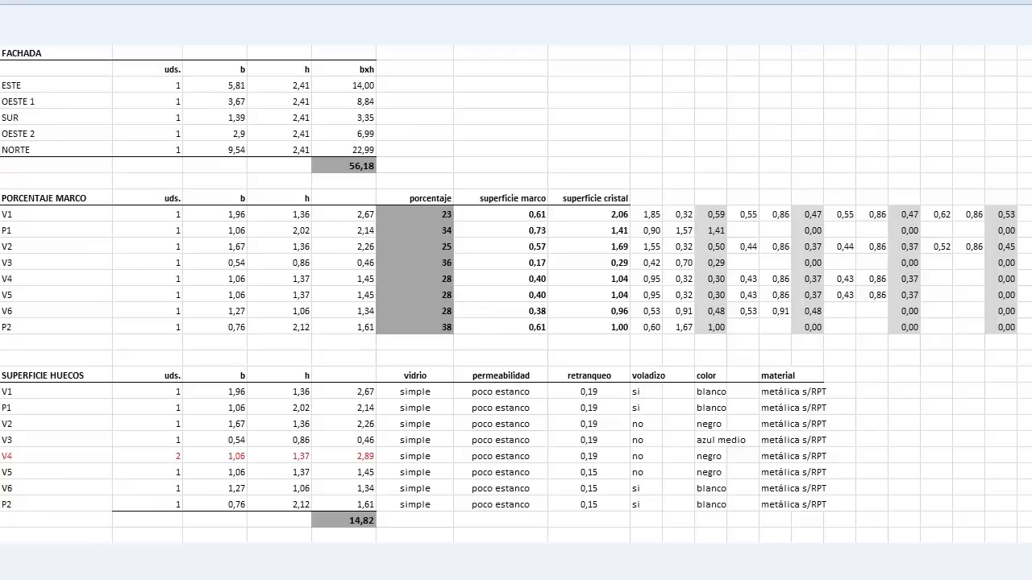
key("alt+Tab")
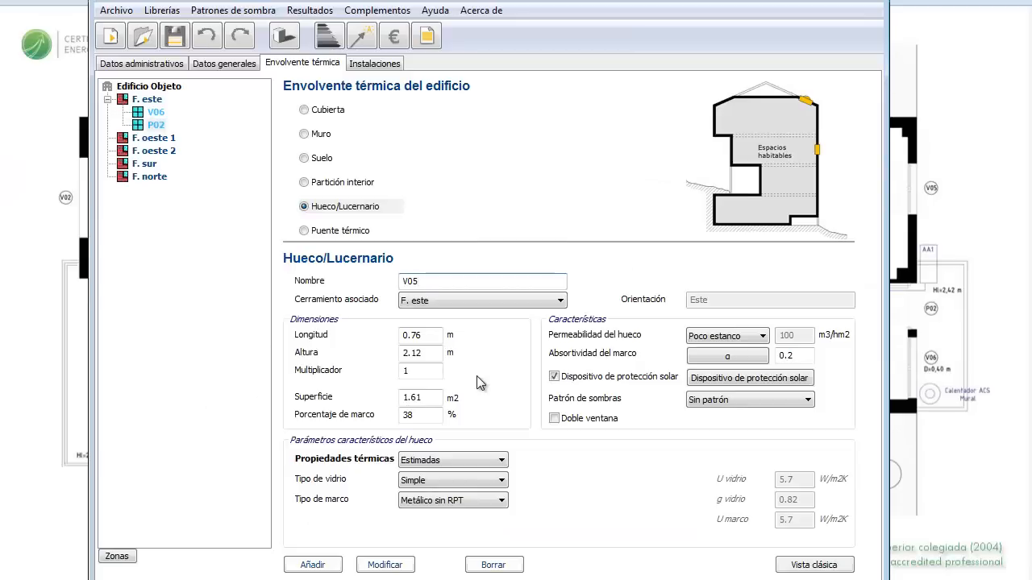
Step: Size V05 at 1.06 m wide and 1.37 m high with a 28% frame
left_click_drag(431, 335, 362, 336)
type("1.06")
left_click_drag(428, 352, 387, 359)
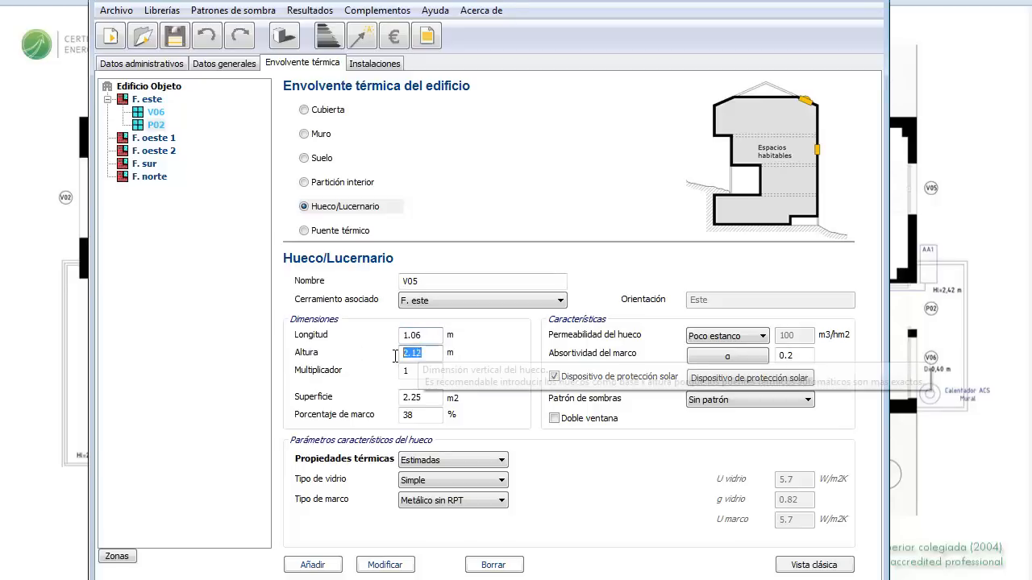
type("1.37")
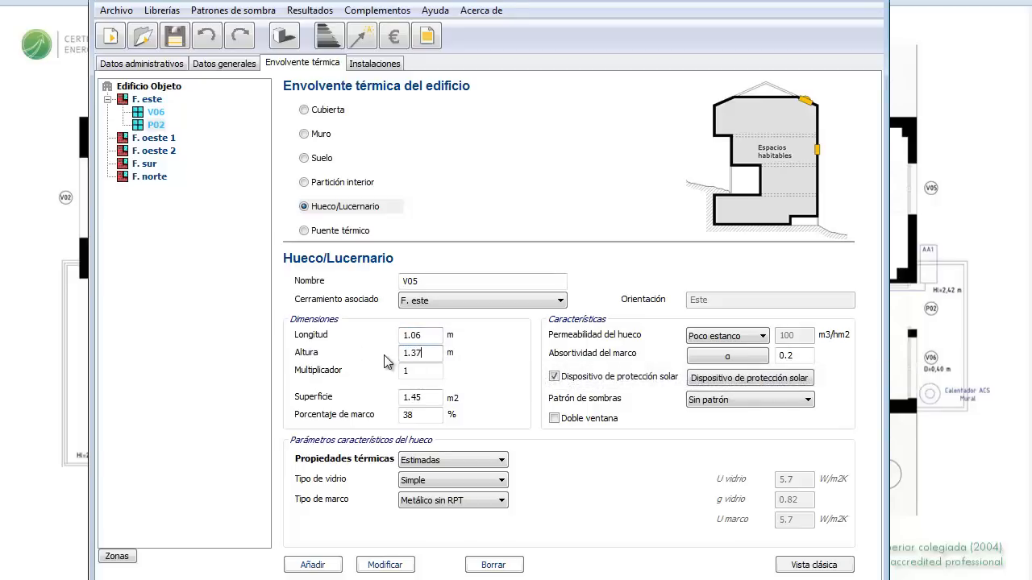
left_click_drag(425, 415, 386, 427)
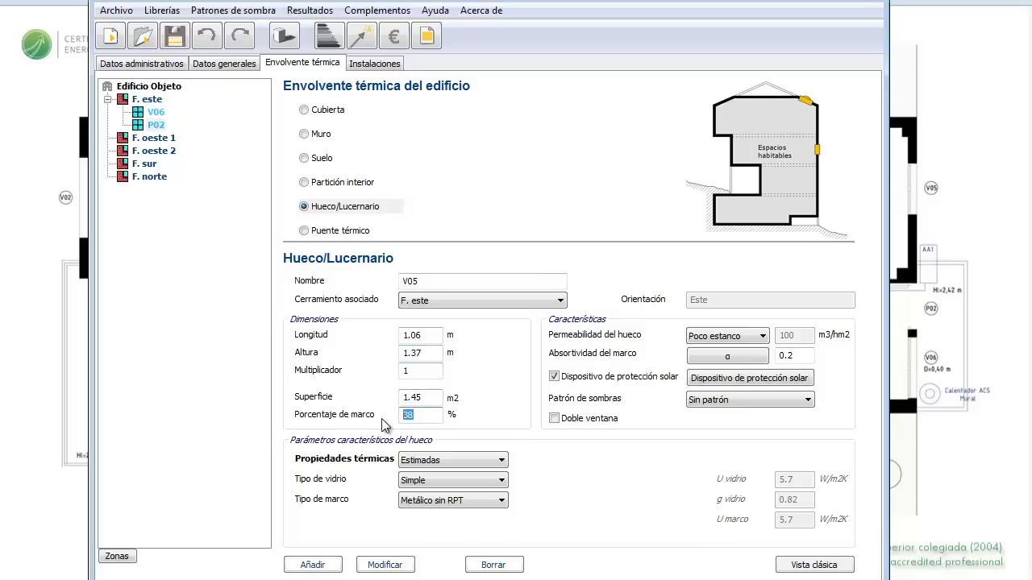
type("28")
Step: Choose the medium black frame absorptivity of 0.96 for V05
left_click(714, 357)
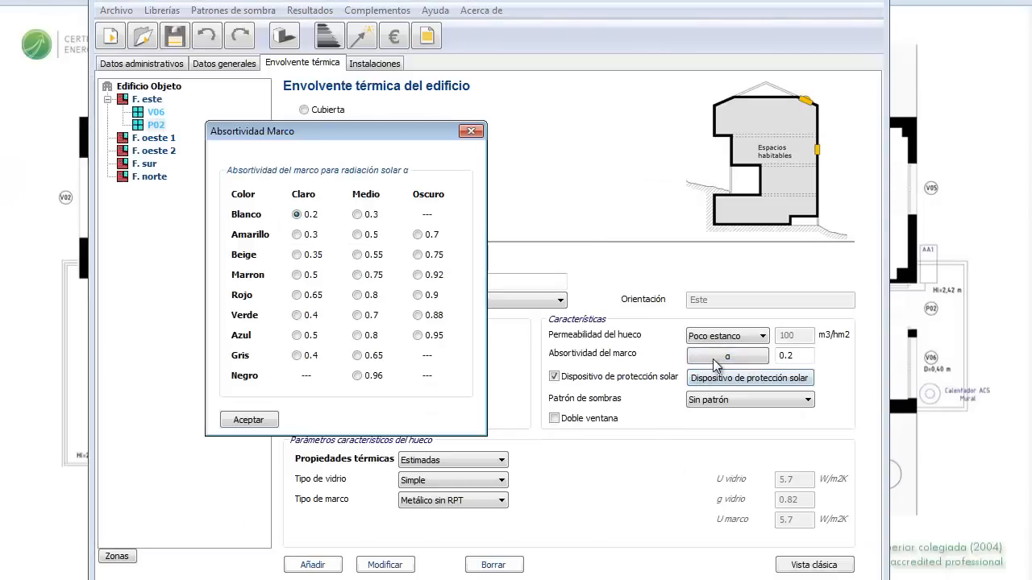
left_click(417, 335)
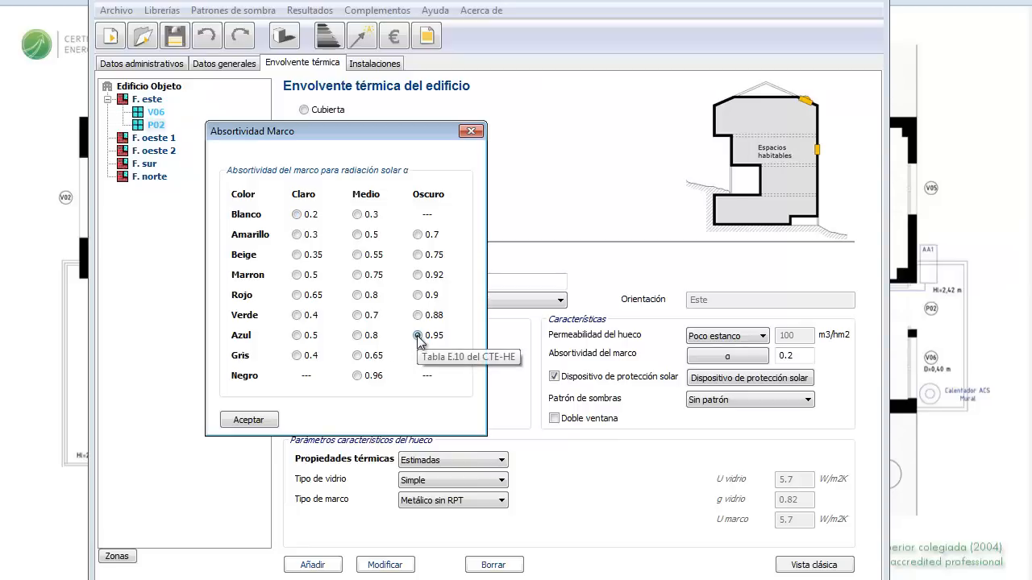
left_click(357, 376)
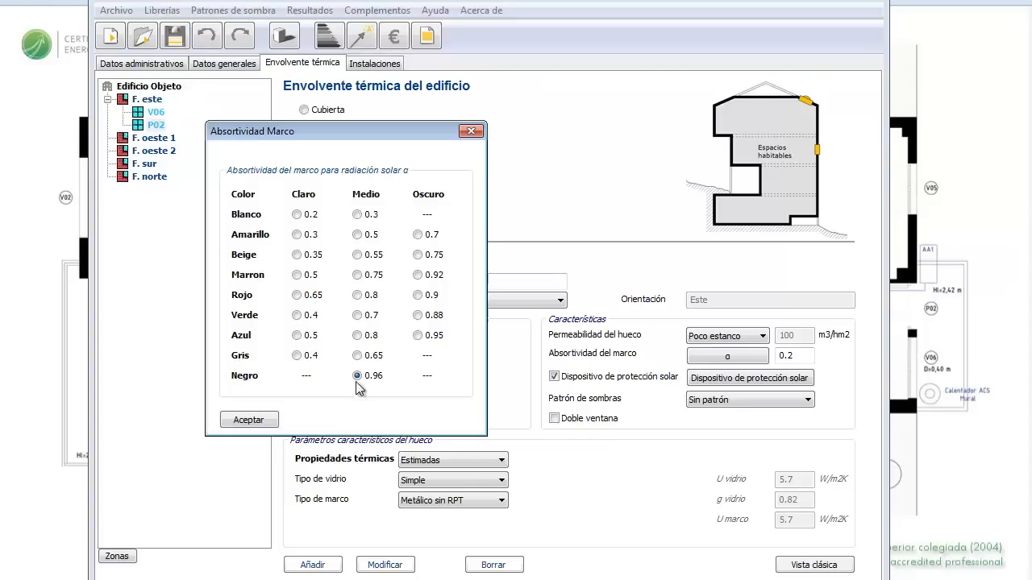
left_click(258, 421)
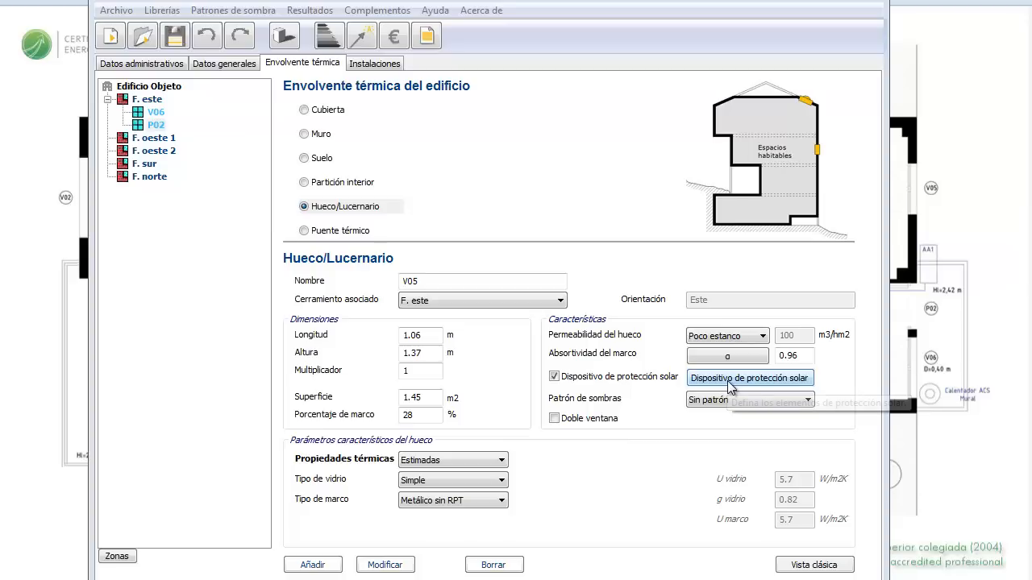
Step: Enable V05's solar protection with the 0.15 m setback only, removing the overhang
left_click(729, 382)
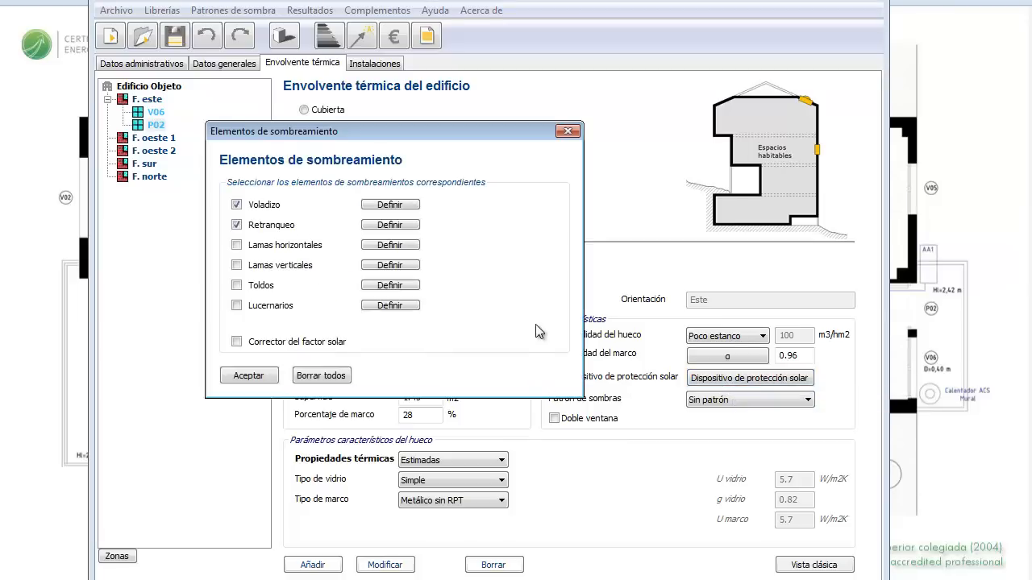
left_click(376, 226)
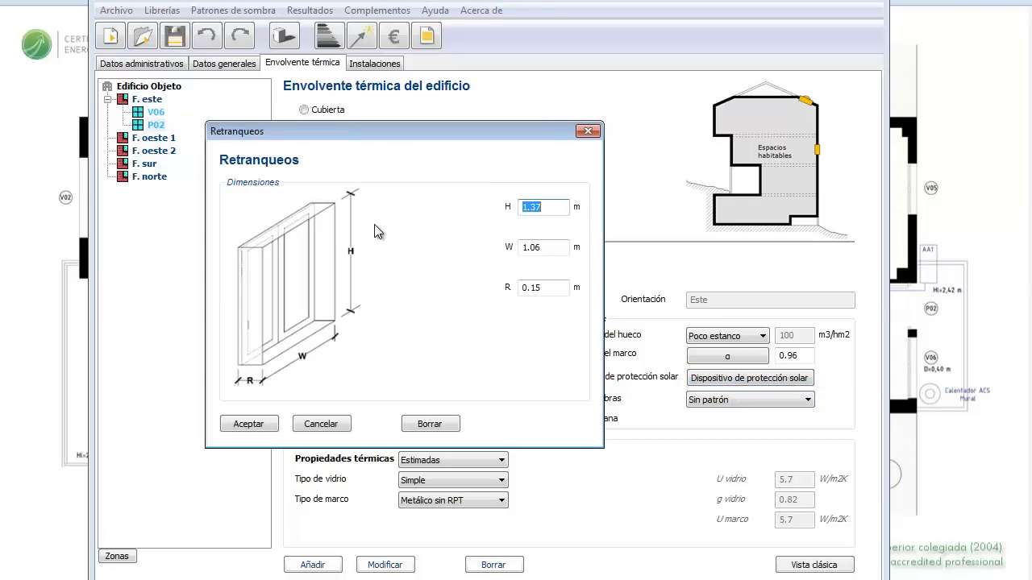
left_click(263, 425)
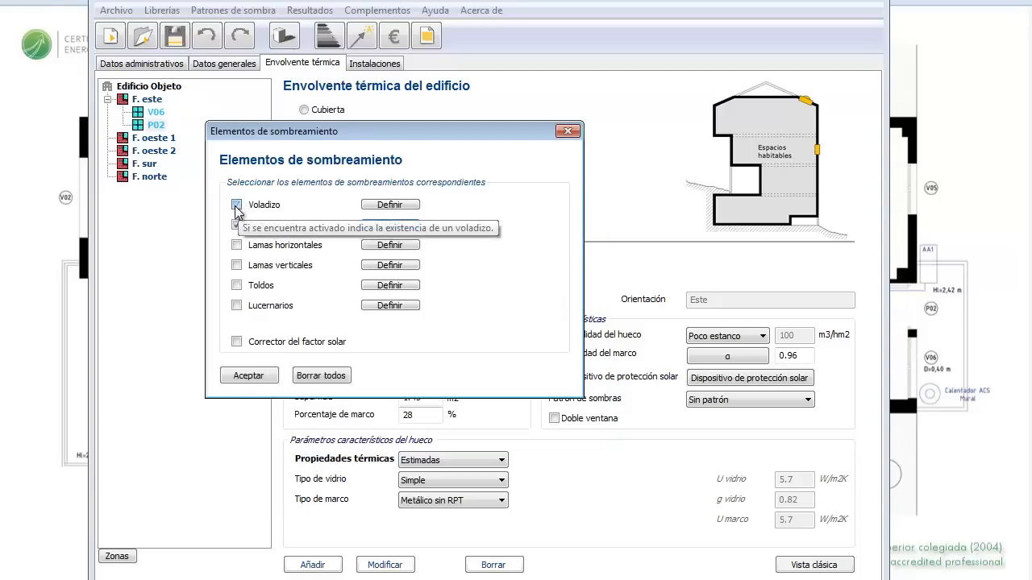
left_click(237, 206)
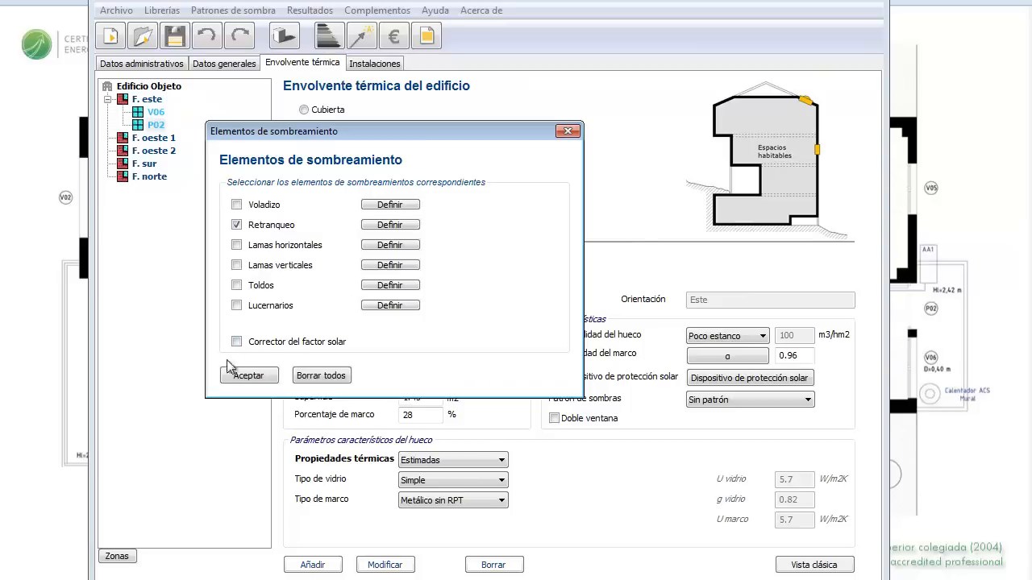
left_click(248, 375)
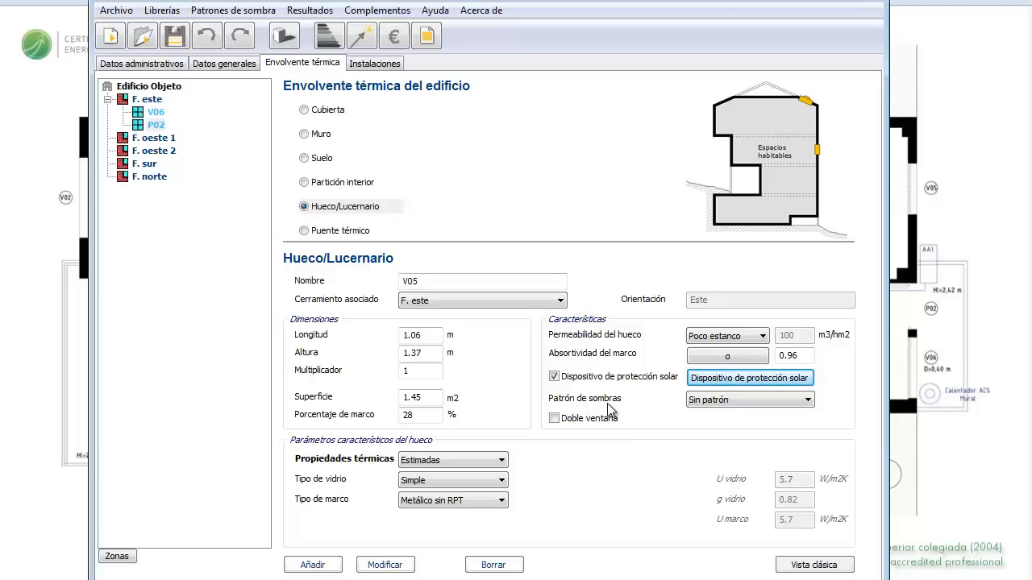
Step: Add window V05 under F. este in the envelope tree
left_click(313, 565)
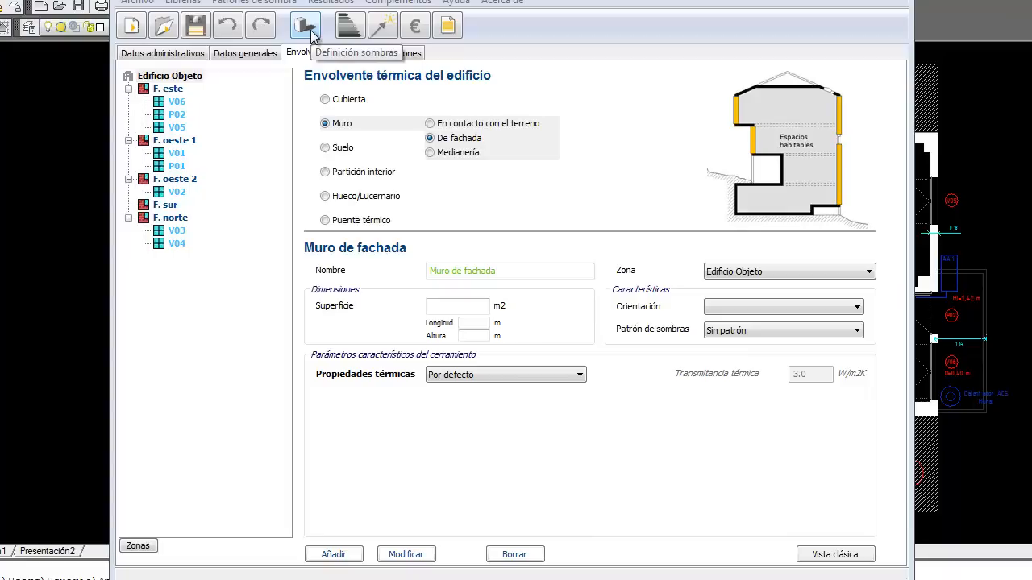
Step: Bring the AutoCAD floor plan drawing to the front
left_click(835, 1)
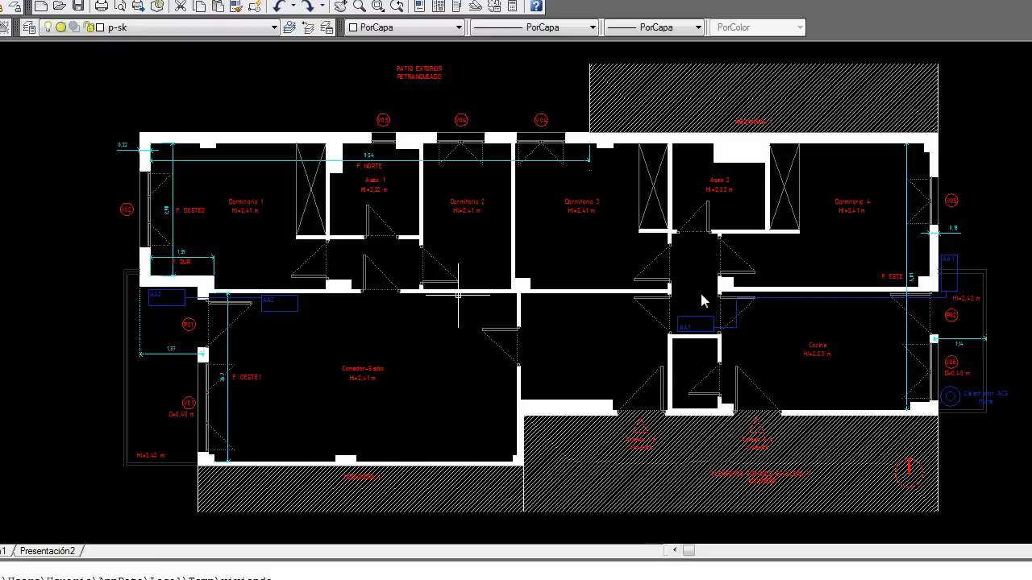
Step: Pan and zoom to the F. ESTE shadow-pattern sketch and its east facade vertical section
left_click(906, 292)
scroll(669, 298, "down", 6)
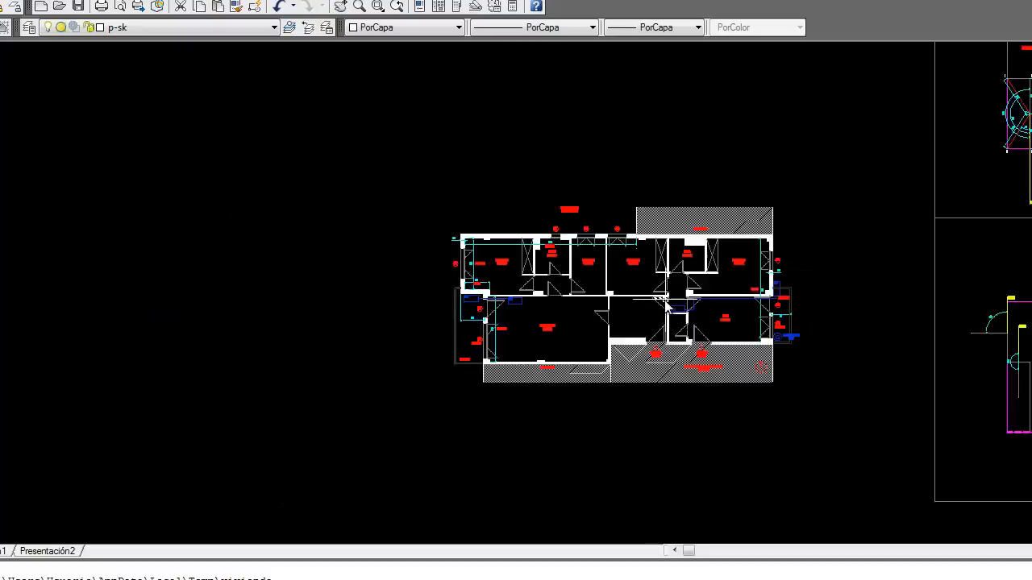
left_click_drag(861, 298, 400, 300)
scroll(587, 170, "up", 5)
scroll(553, 224, "up", 2)
mouse_move(590, 166)
left_mouse_down()
mouse_move(461, 279)
mouse_move(435, 220)
mouse_move(333, 215)
mouse_move(342, 219)
left_mouse_up()
scroll(460, 280, "up", 2)
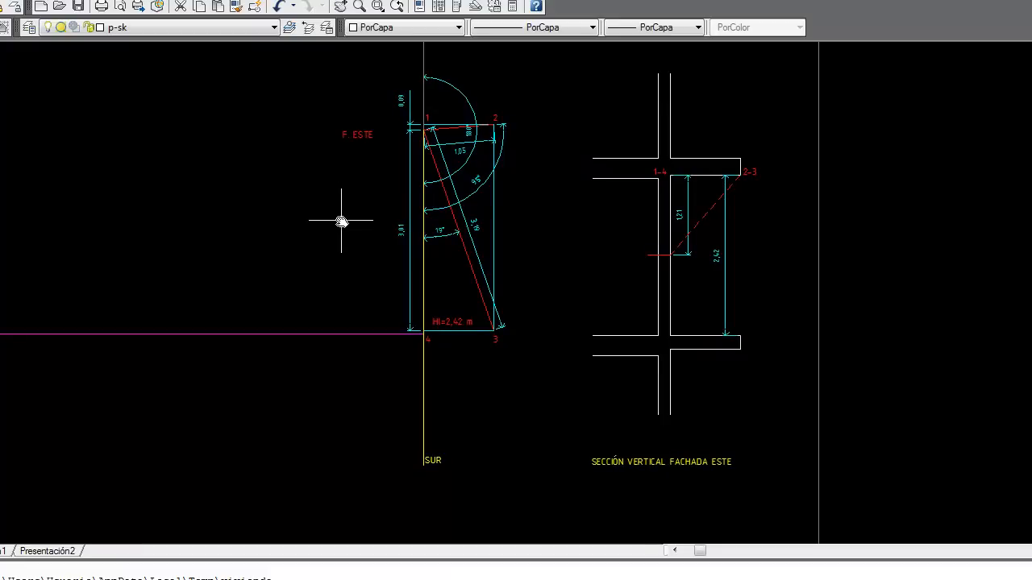
left_click_drag(341, 220, 344, 206)
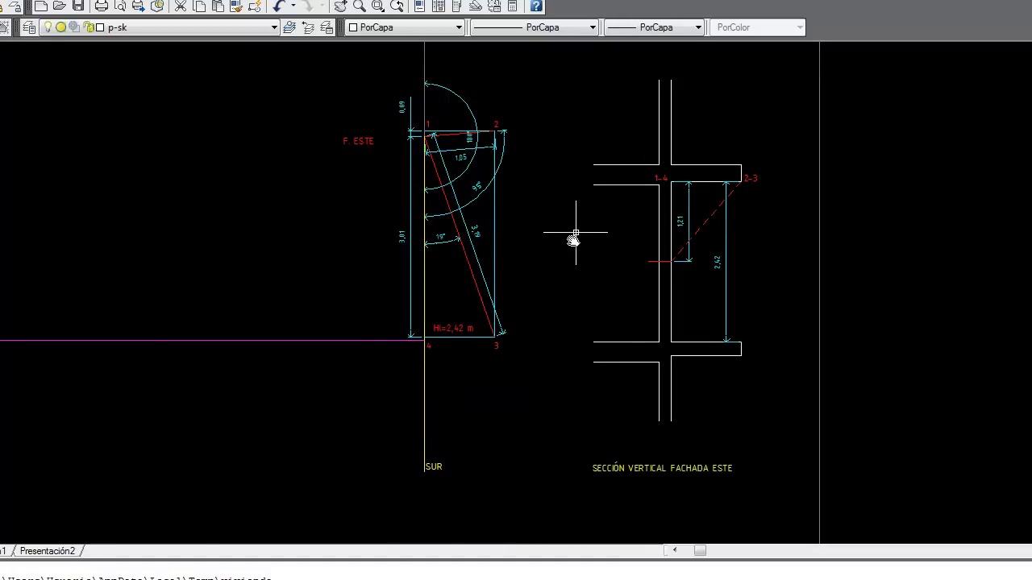
Step: Inspect the F. ESTE sketch dimensions and SUR labels, then show the PATRON DE SOMBRAS angle table
scroll(543, 213, "up", 3)
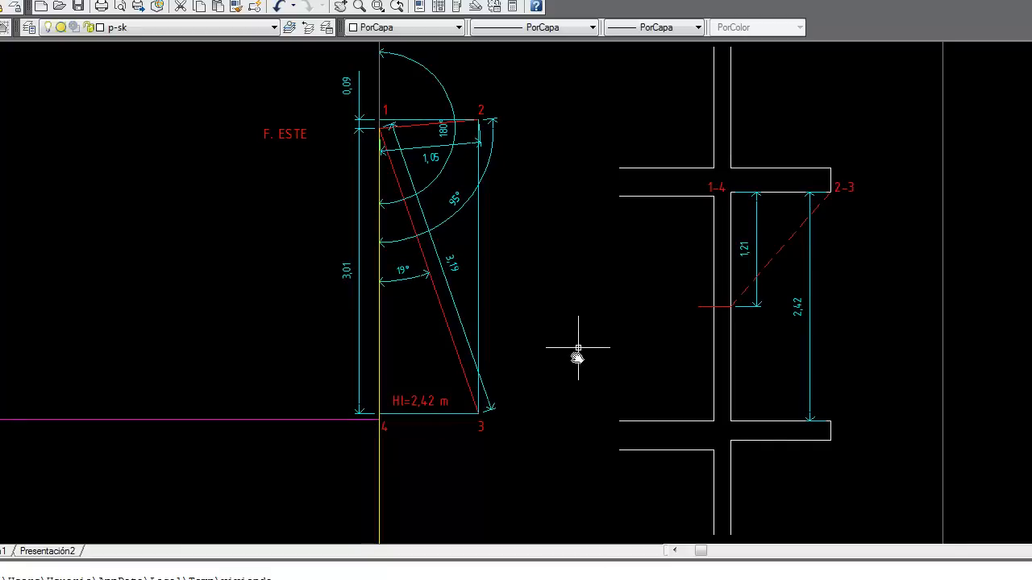
left_click_drag(605, 341, 482, 315)
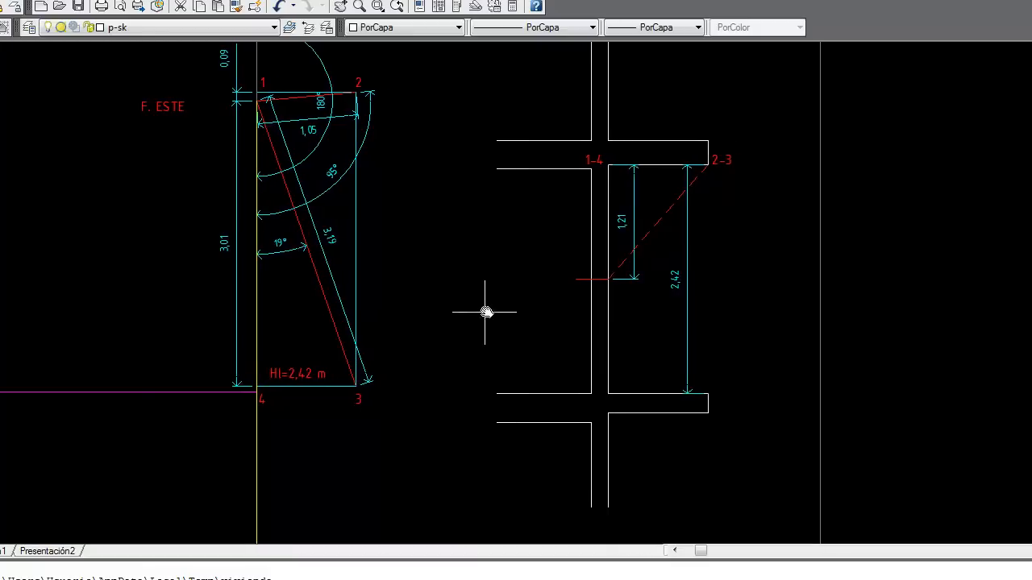
left_click_drag(496, 284, 459, 285)
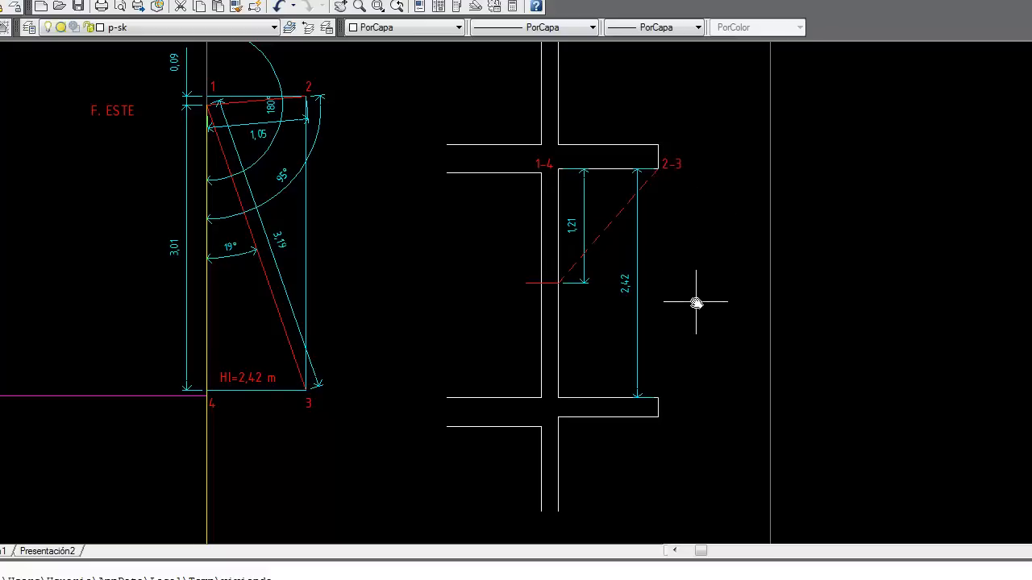
left_click_drag(695, 301, 695, 277)
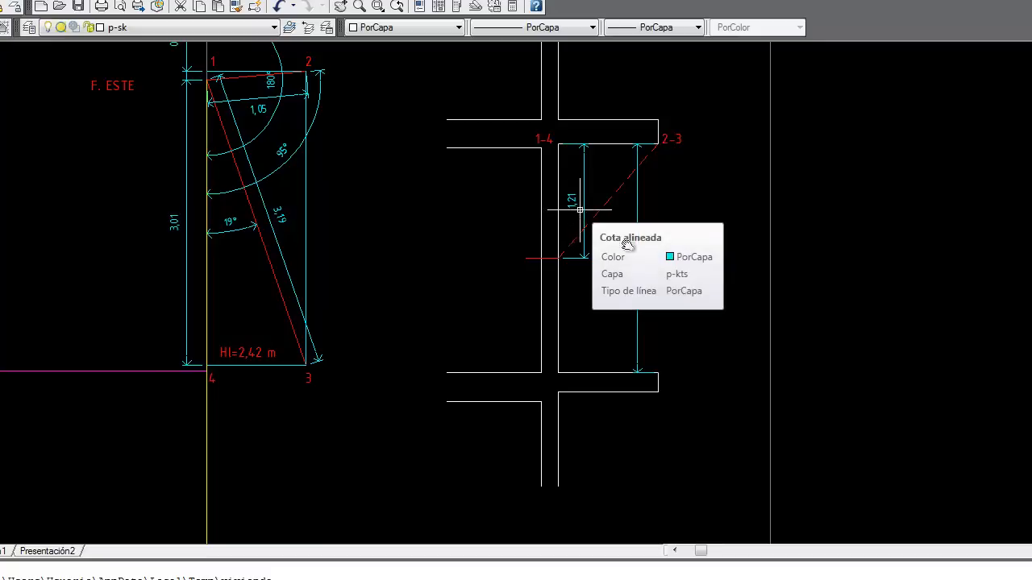
mouse_move(387, 454)
left_mouse_down()
mouse_move(422, 376)
mouse_move(444, 394)
mouse_move(435, 398)
left_mouse_up()
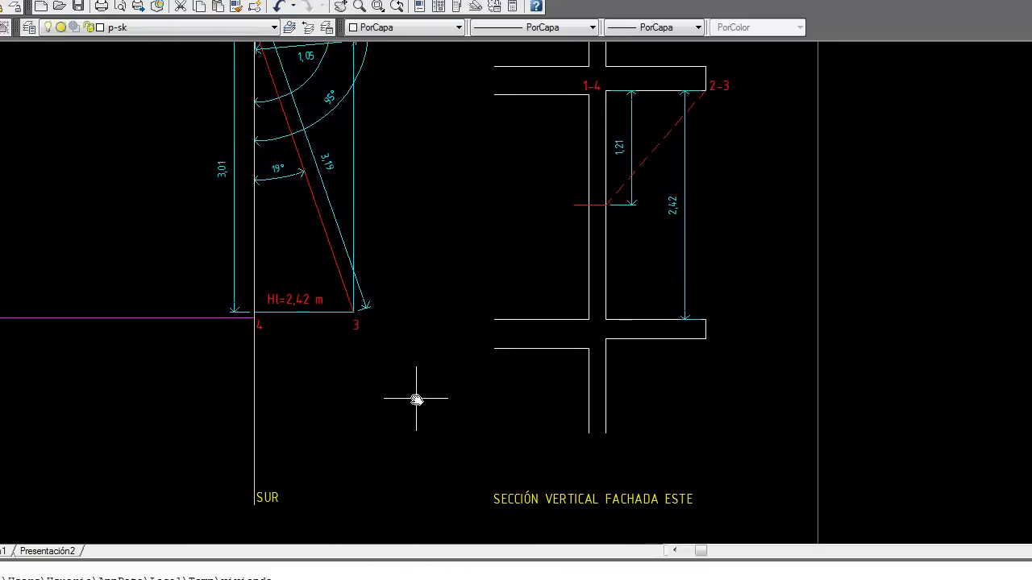
left_click_drag(416, 231, 417, 311)
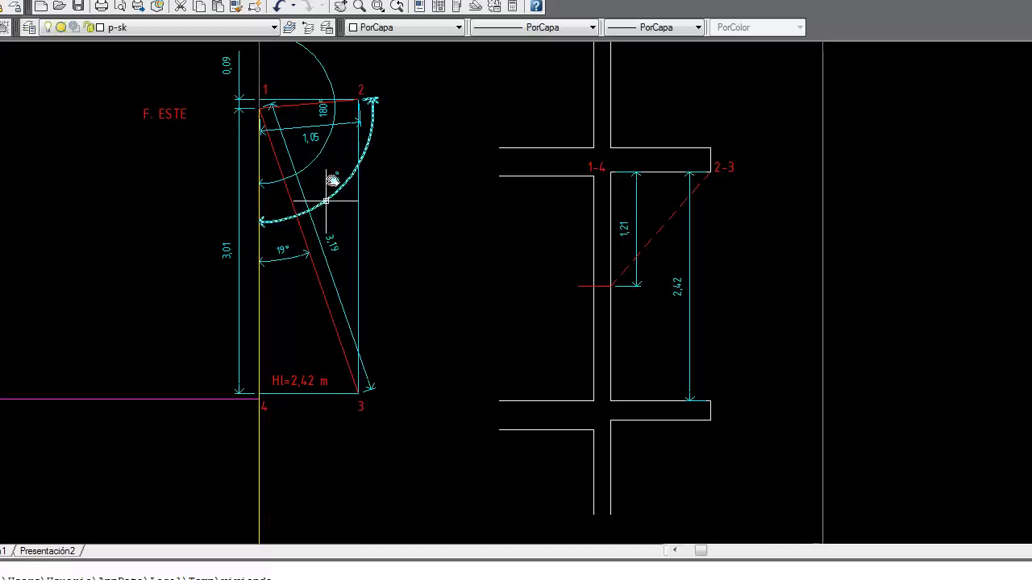
scroll(326, 112, "up", 3)
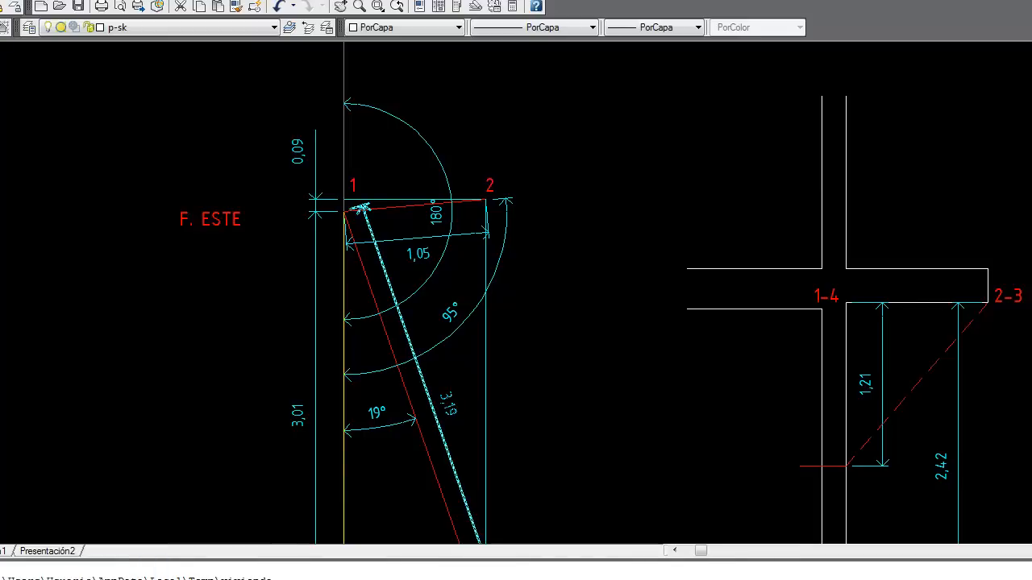
left_click(121, 574)
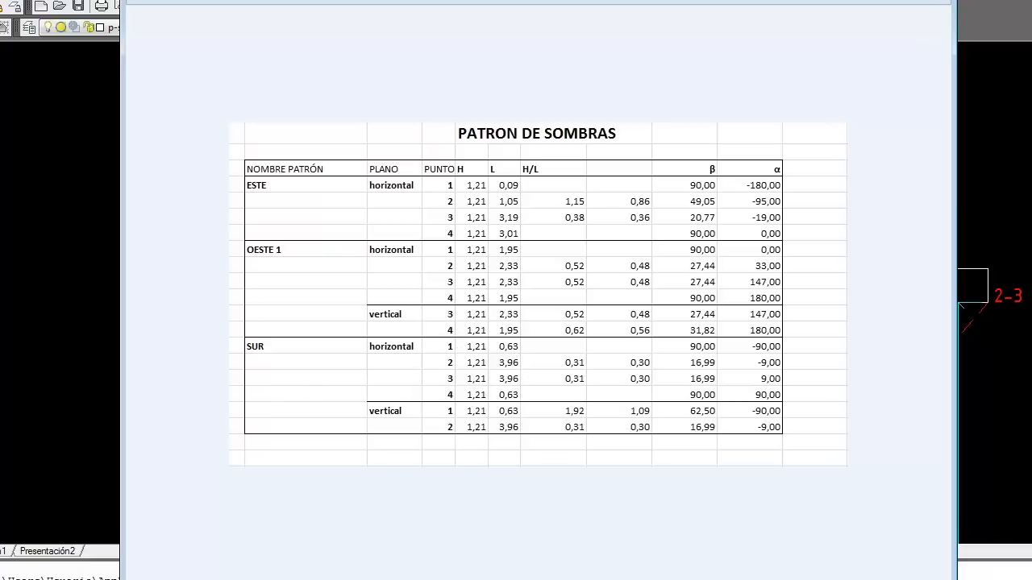
Step: Bring up CE3X's shadow-pattern editor mid-screen, ready to enter a pattern name
key("alt+Tab")
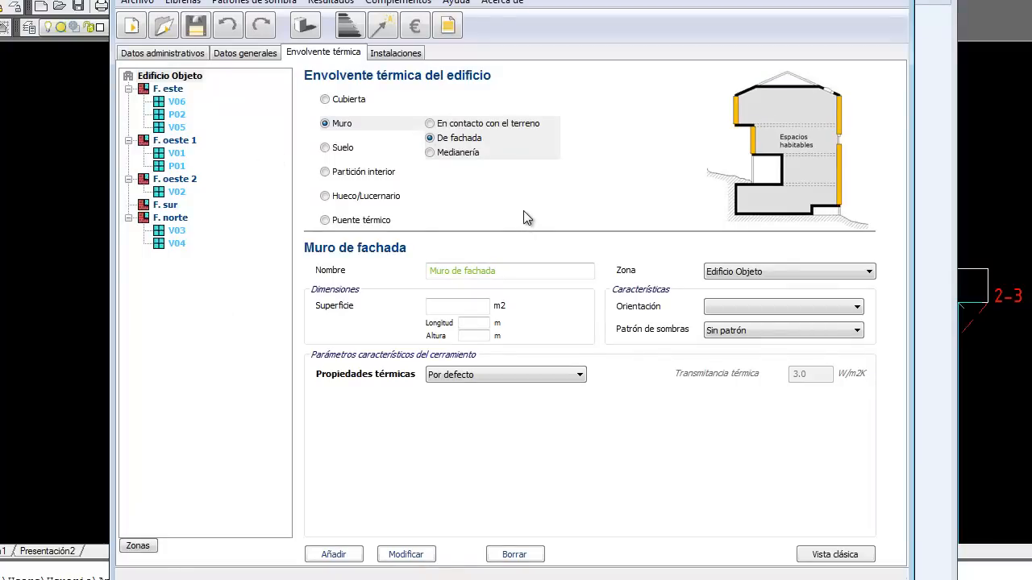
left_click(306, 25)
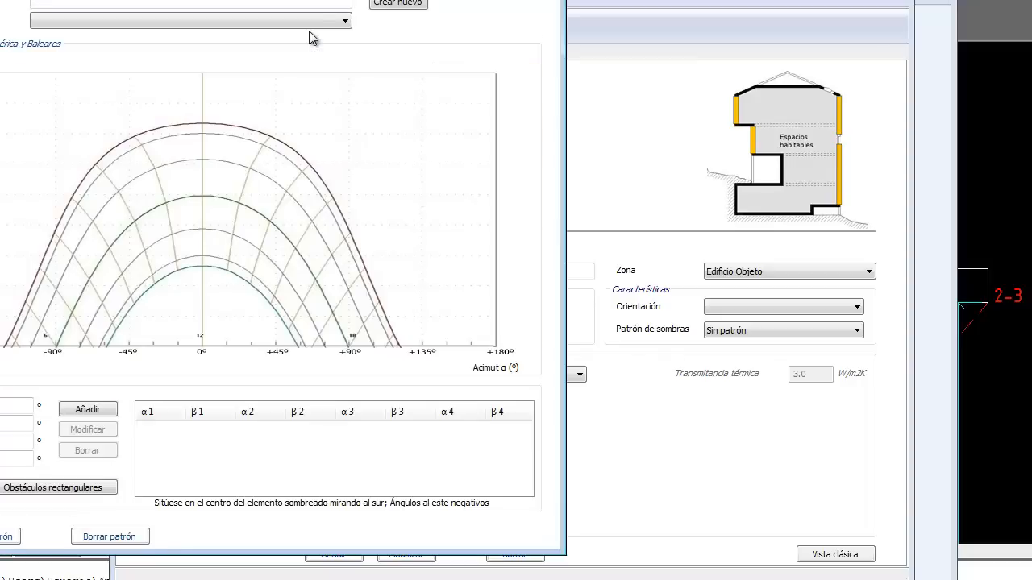
left_click_drag(310, 0, 681, 0)
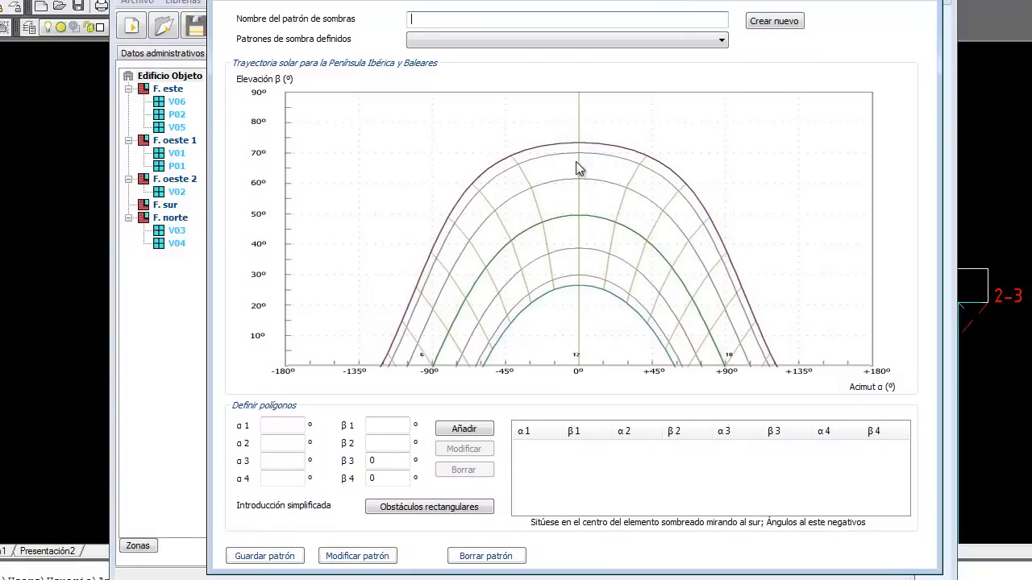
left_click(431, 22)
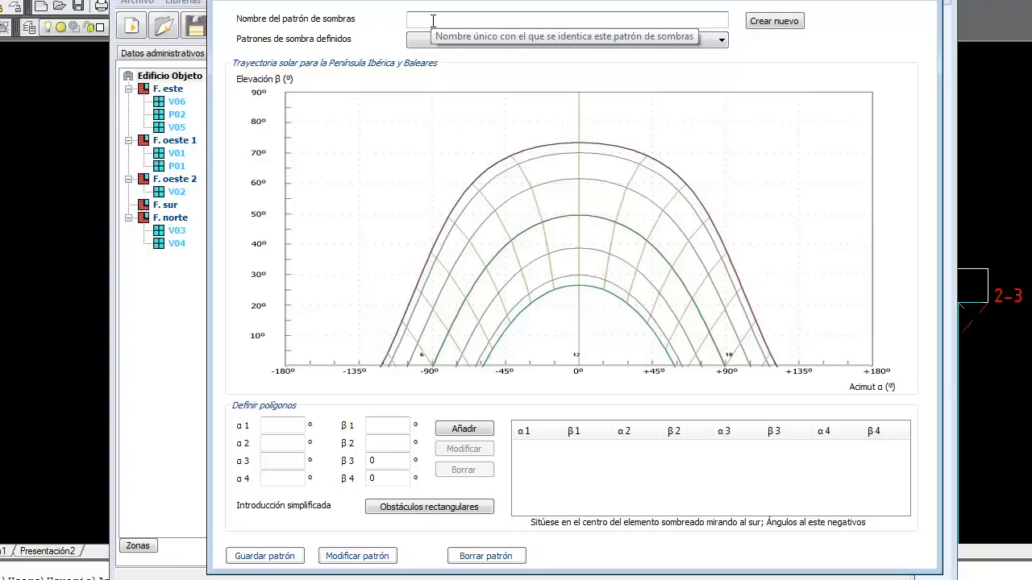
Step: Name the pattern 'PS s/ESTE' and enter the first two corners (-180, 90) and (-95, 49.05)
type("PS")
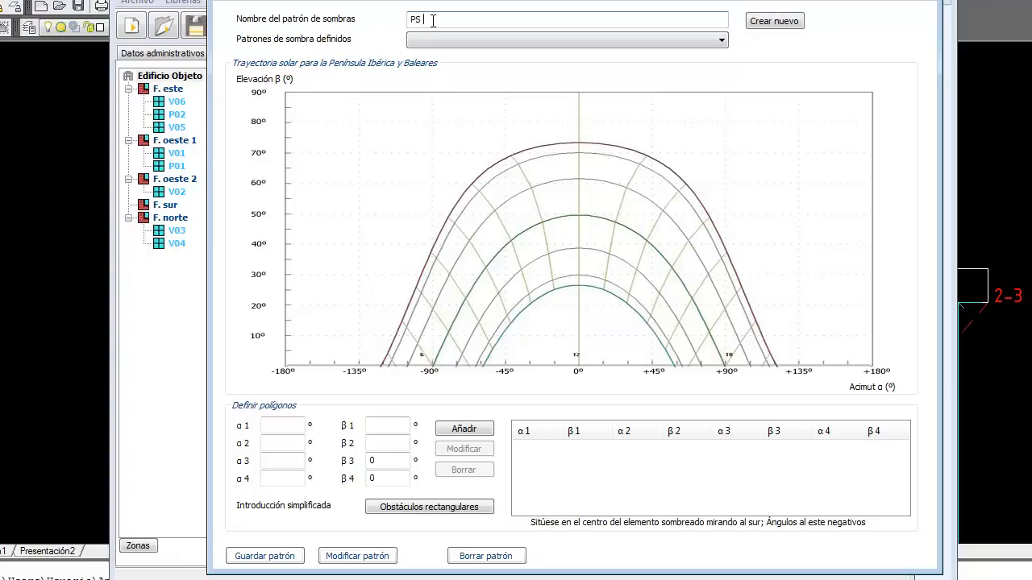
type(" s/ESTE")
left_click(285, 425)
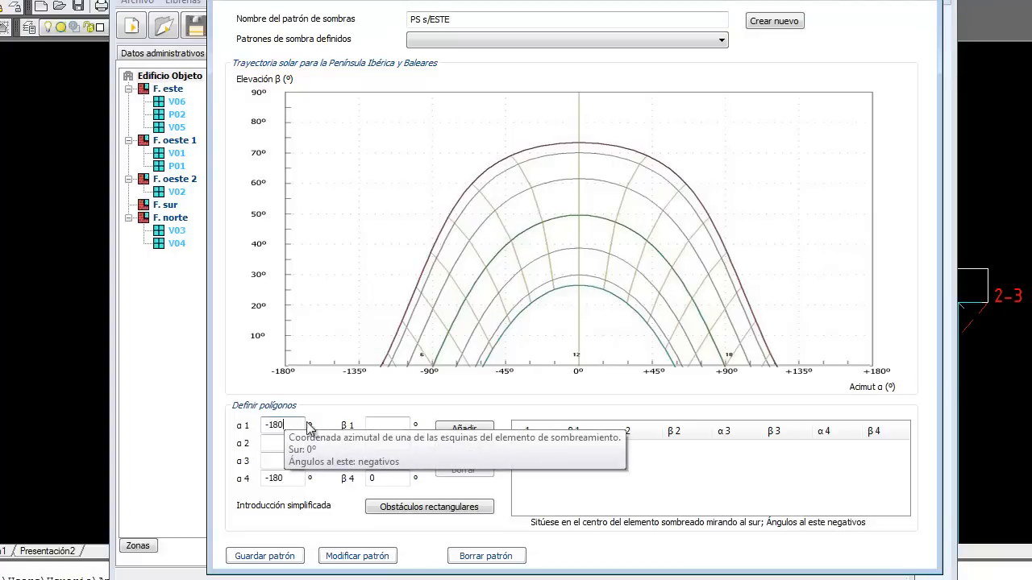
left_click(382, 425)
type("90")
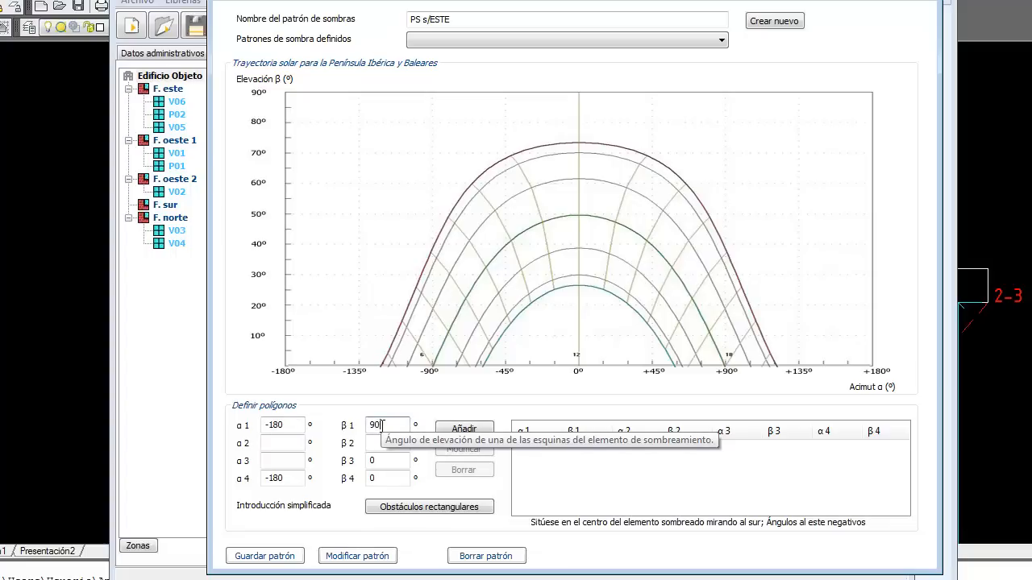
left_click(286, 442)
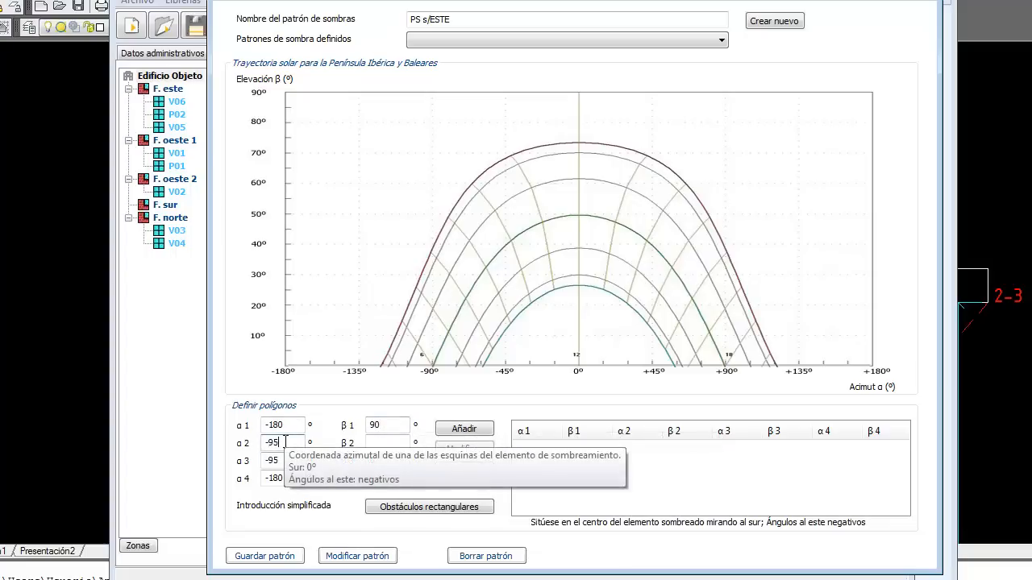
left_click(383, 442)
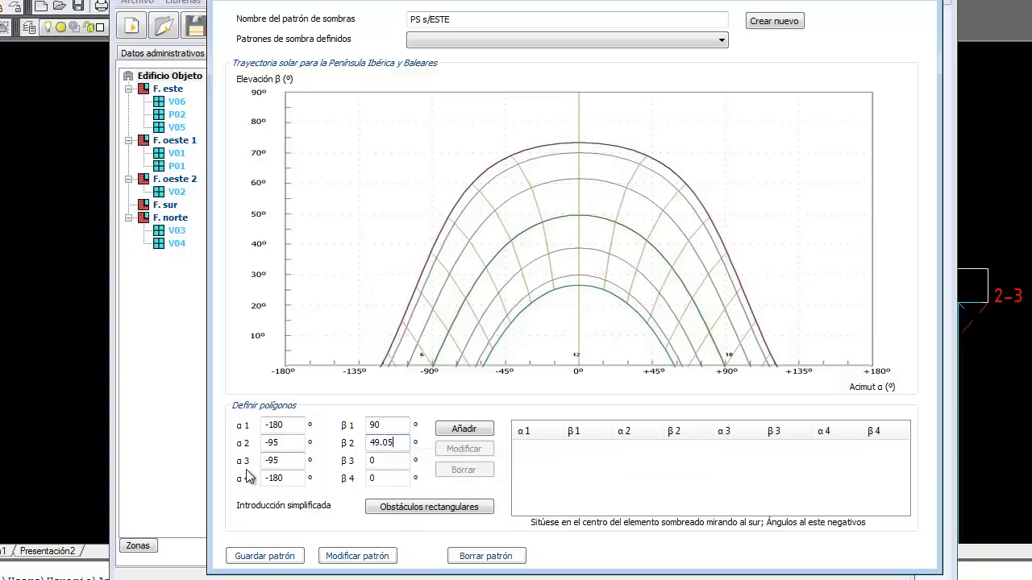
Step: Enter corners (-19, 20.77) and (0, 90) and add the polygon to the pattern
left_click_drag(292, 460, 245, 461)
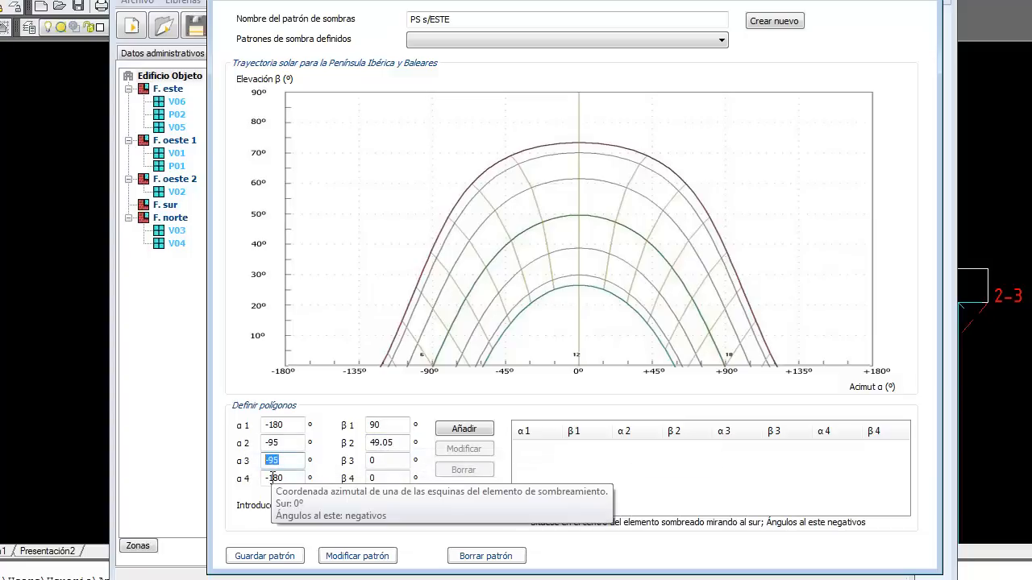
type("-19")
key("Tab")
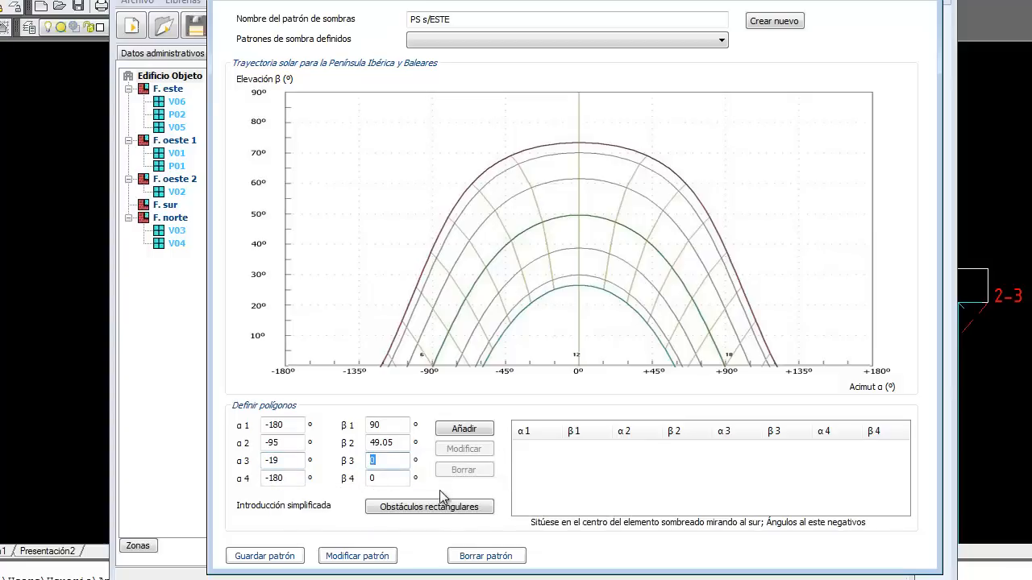
type("20.77")
left_click_drag(288, 478, 253, 482)
type("0")
double_click(373, 479)
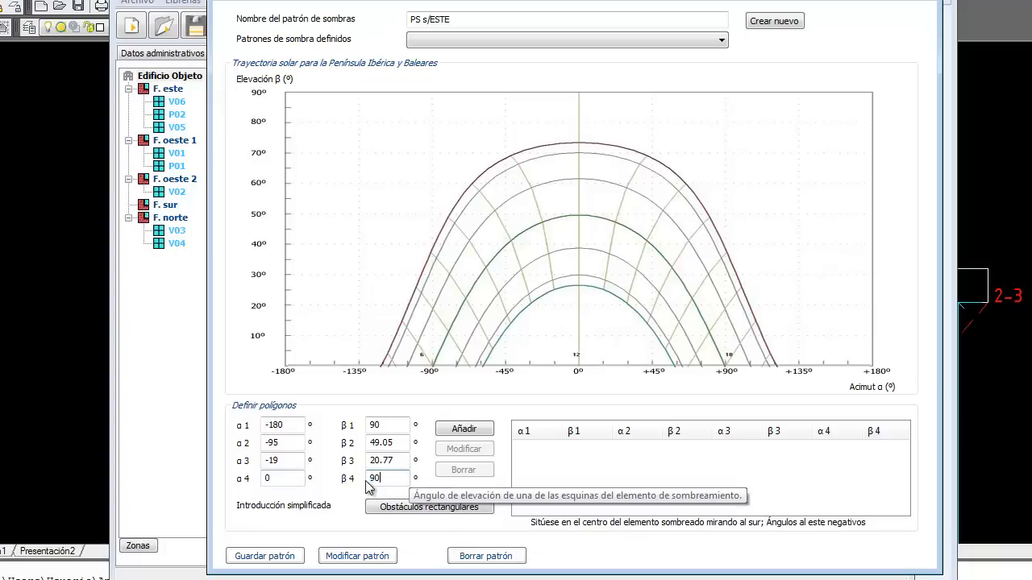
type("90")
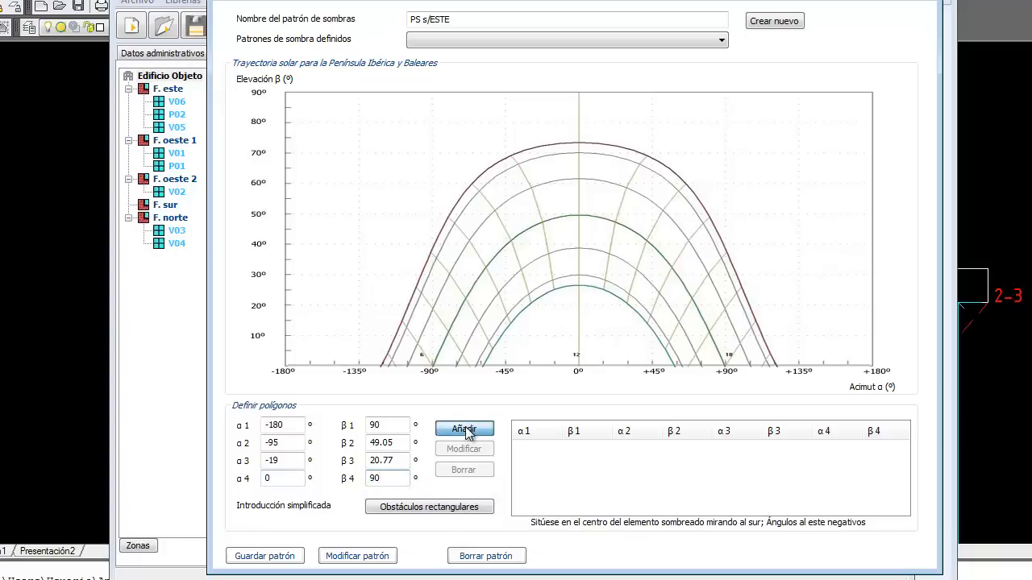
left_click(463, 429)
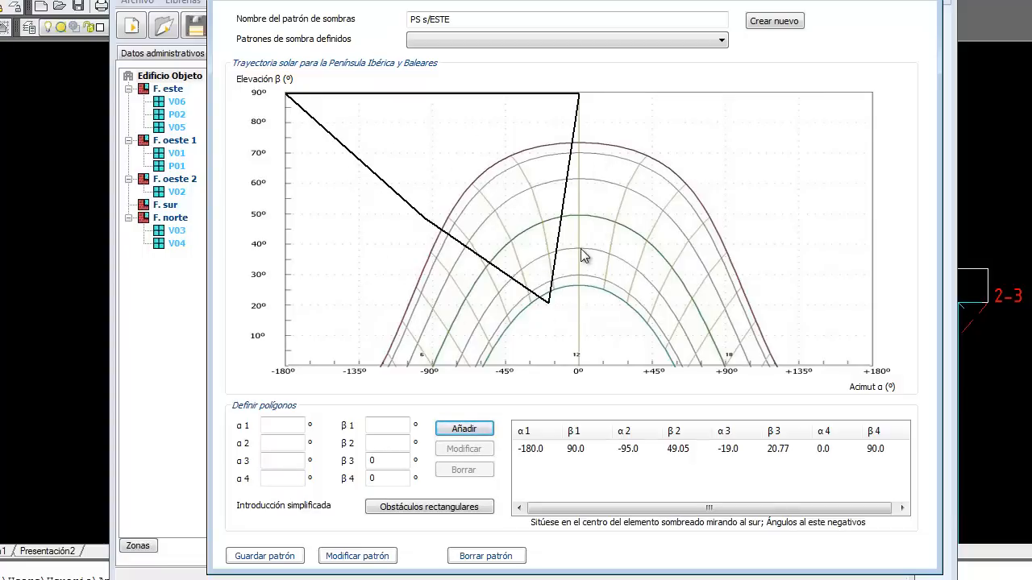
Step: Save the PS s/ESTE pattern and reset the form to a blank new pattern
left_click(289, 557)
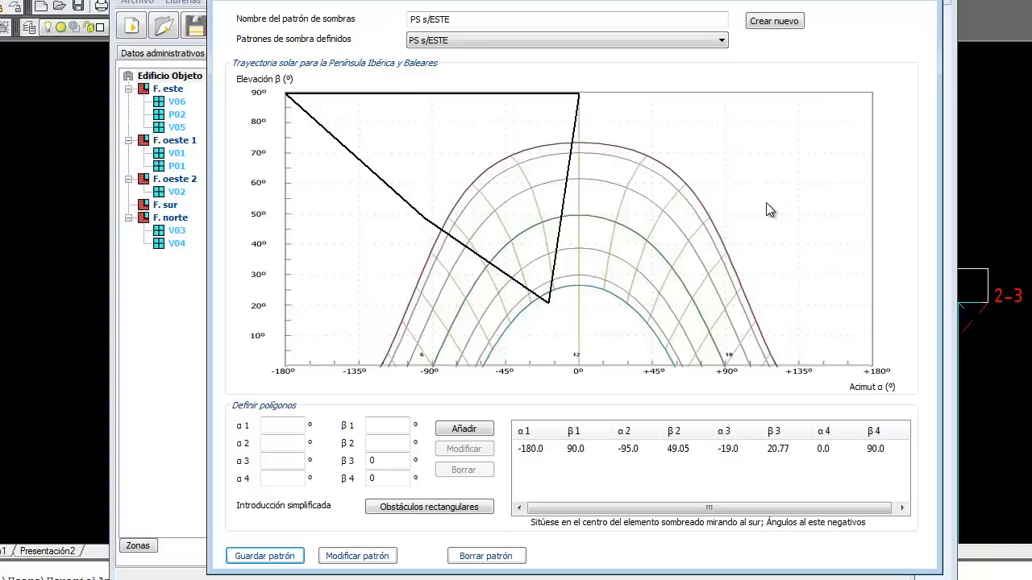
left_click(777, 23)
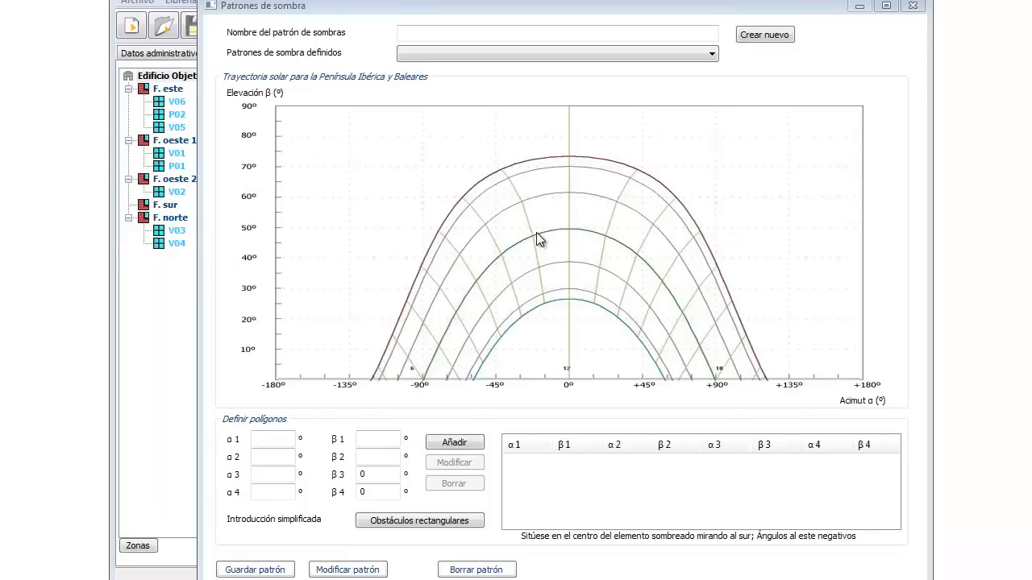
Step: Load PS s/ESTE, PS s/OESTE1 and PS s/SUR in turn to check them, then close the window
left_click(708, 54)
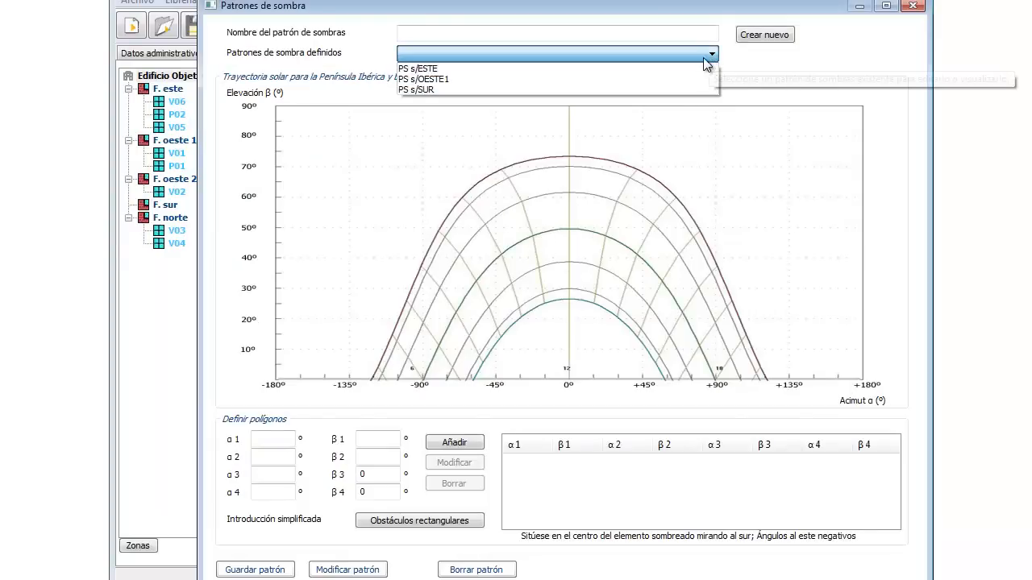
left_click(461, 68)
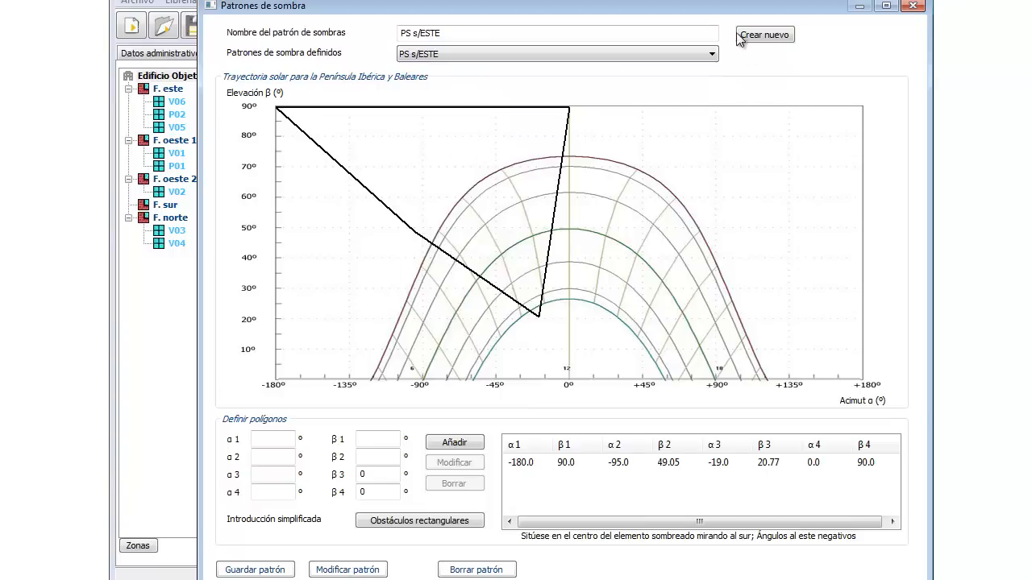
left_click(711, 54)
left_click(469, 70)
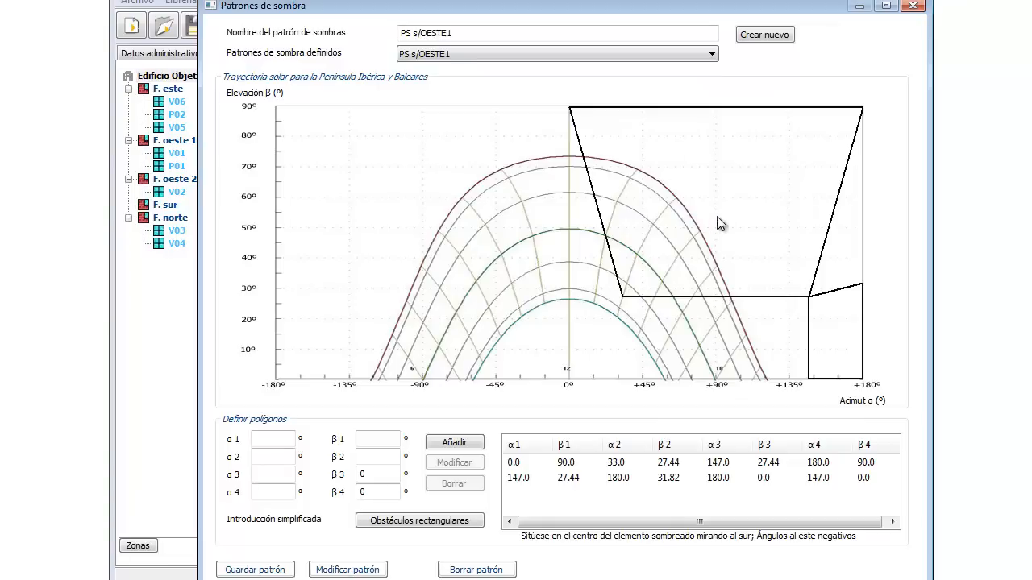
left_click(711, 55)
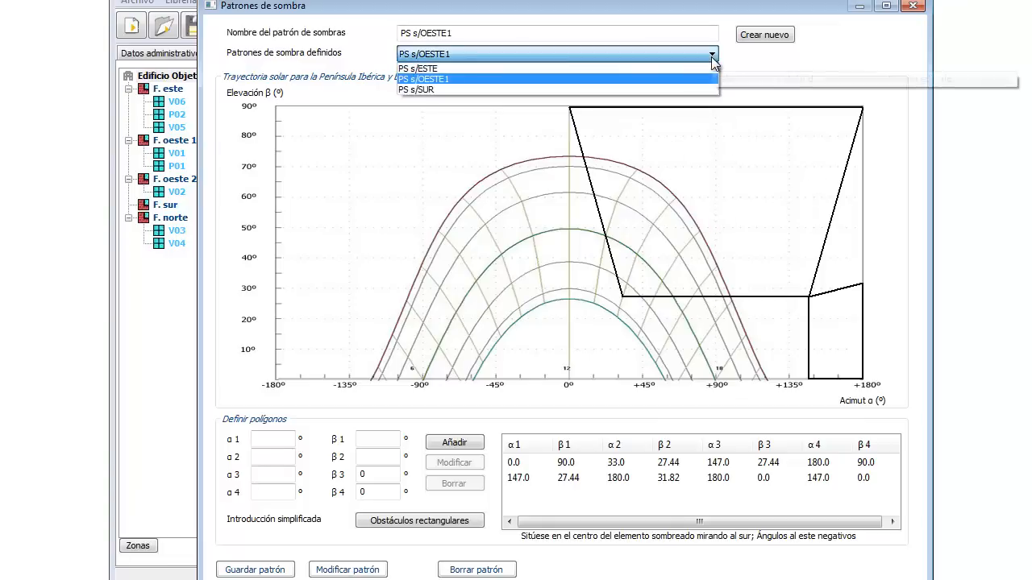
left_click(440, 87)
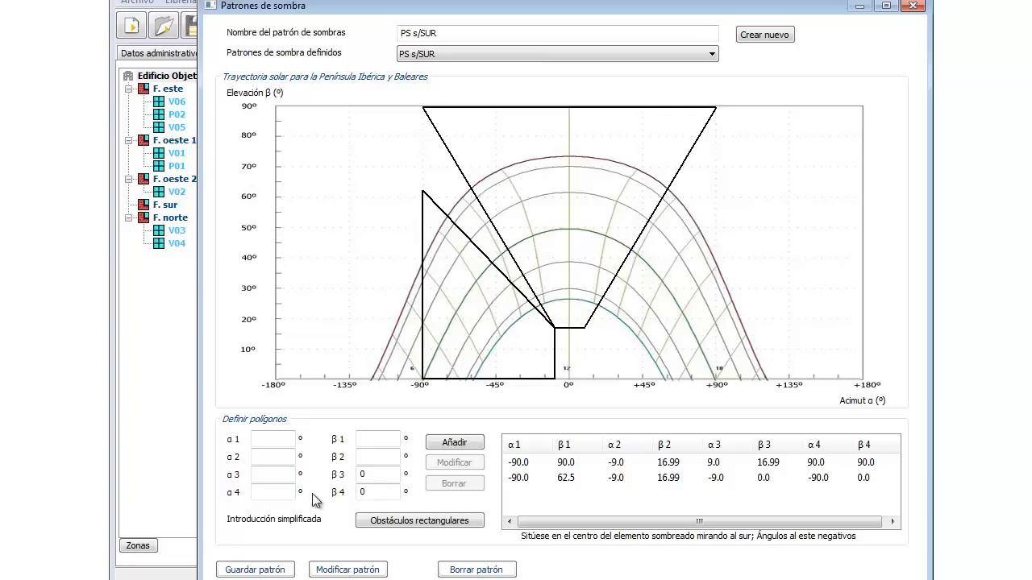
left_click(913, 6)
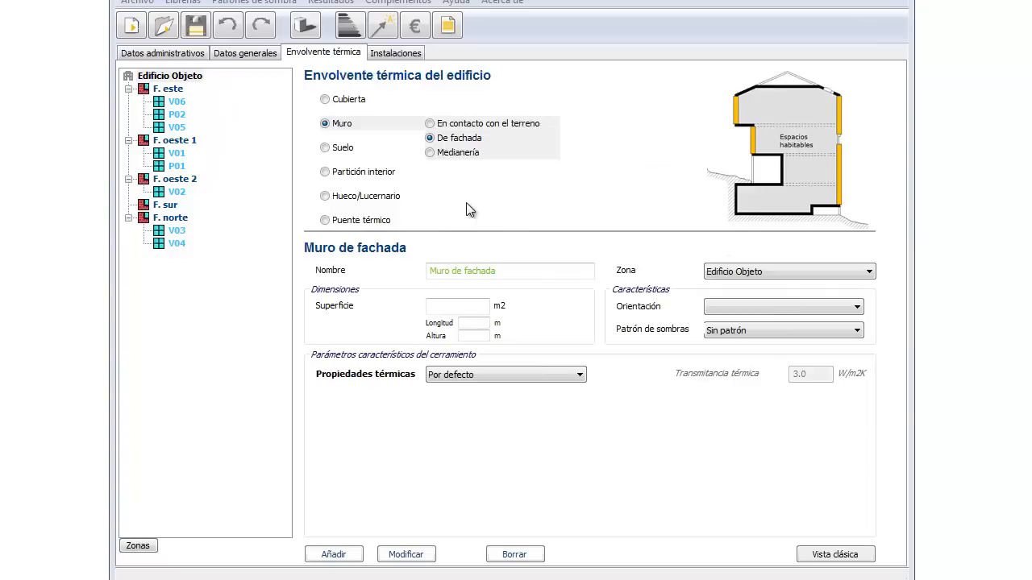
Step: Assign shadow patterns PS s/ESTE to F. este, PS s/OESTE1 to F. oeste 1, and PS s/SUR to F. sur
left_click(170, 91)
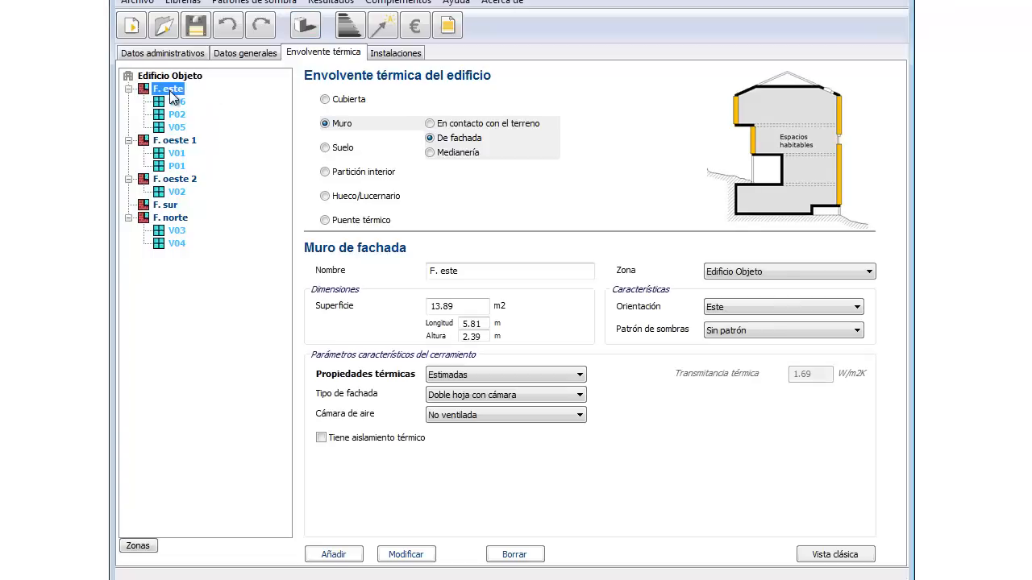
left_click(737, 331)
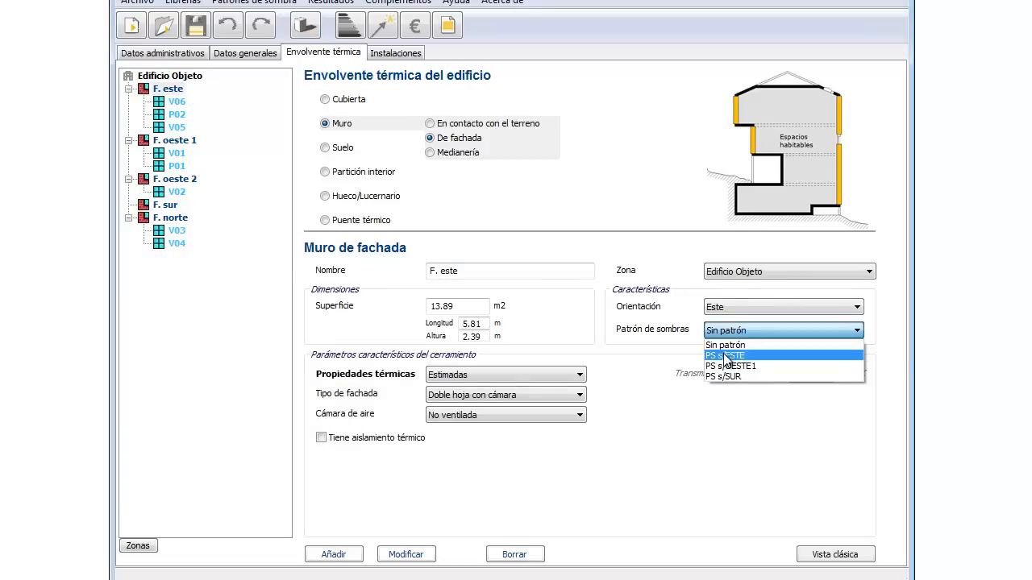
left_click(726, 356)
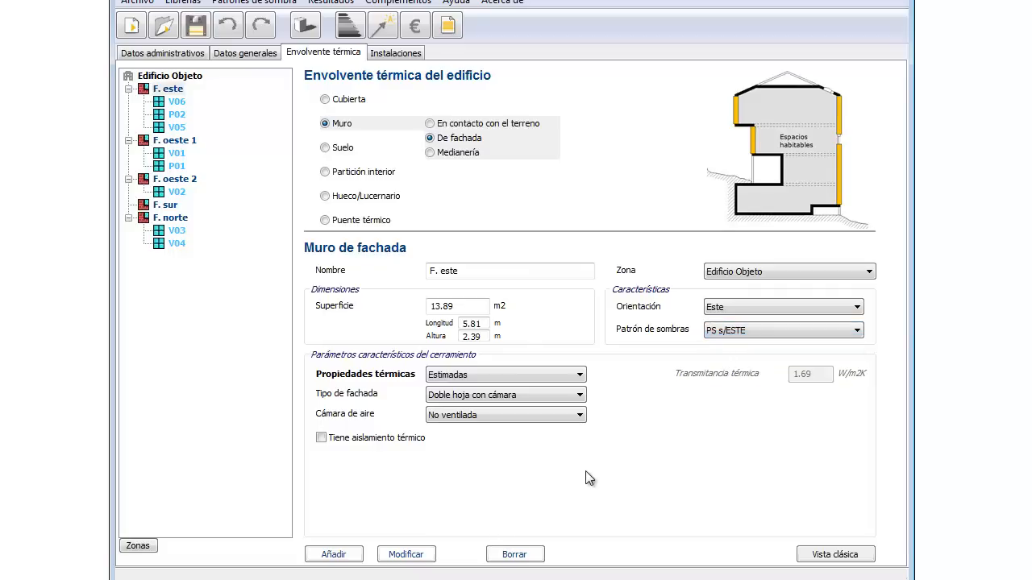
left_click(415, 556)
left_click(183, 141)
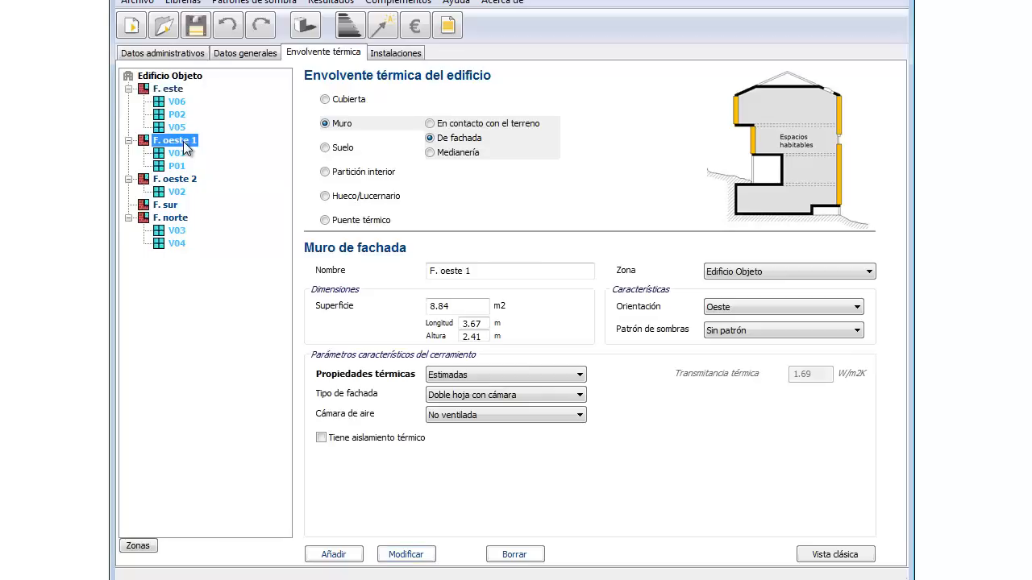
left_click(777, 330)
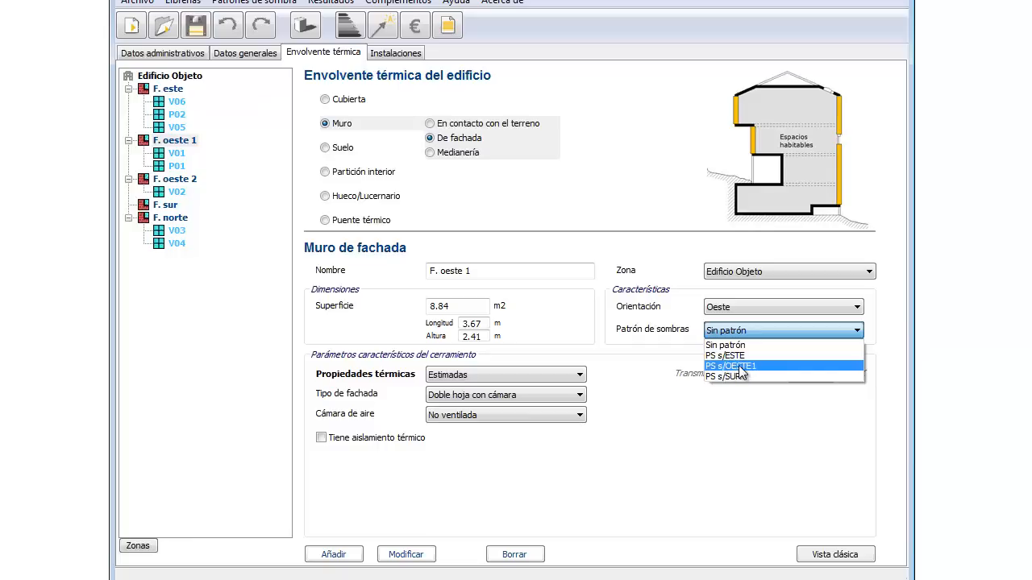
left_click(727, 366)
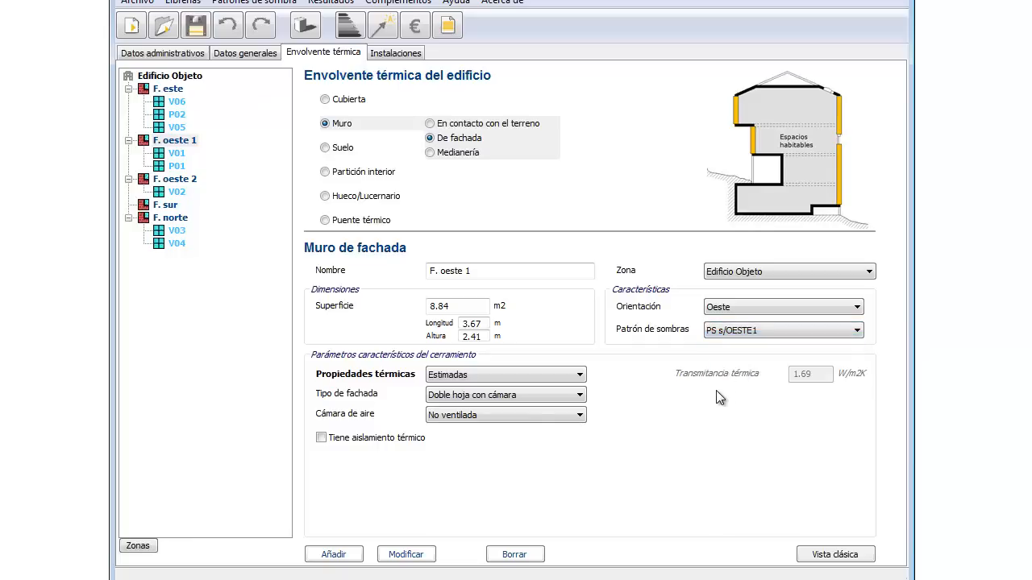
left_click(406, 555)
left_click(173, 206)
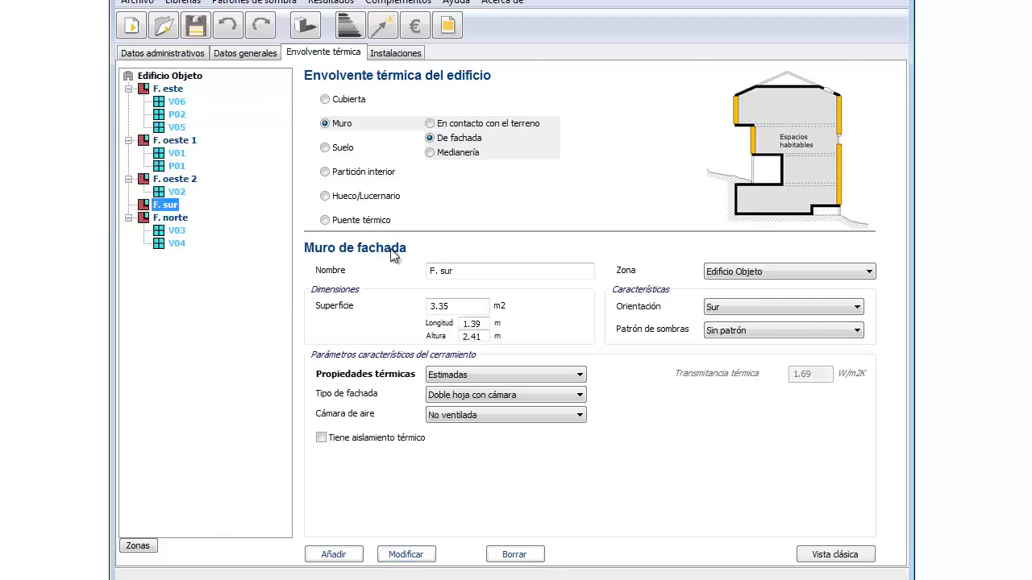
left_click(763, 332)
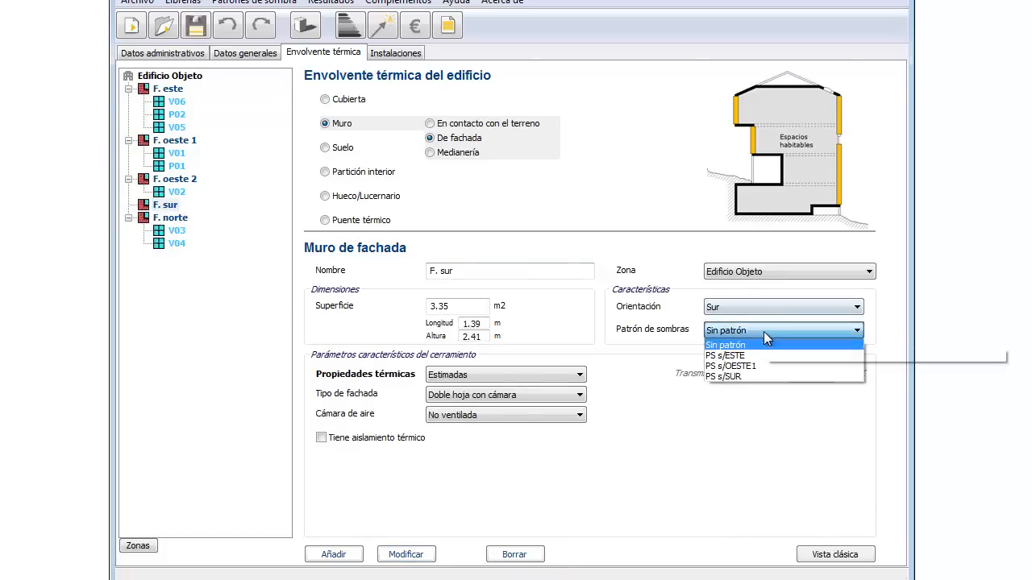
left_click(740, 377)
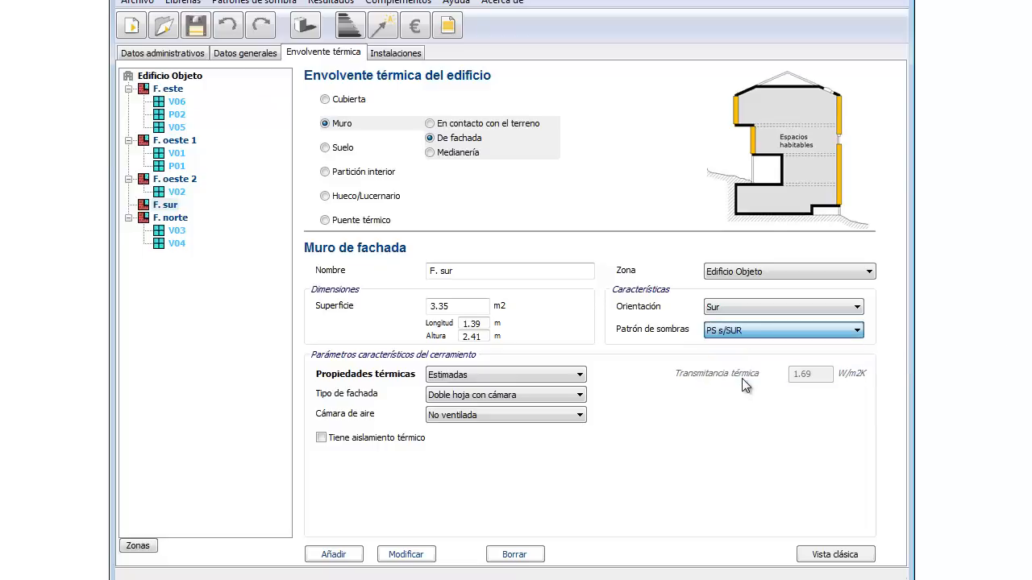
left_click(407, 554)
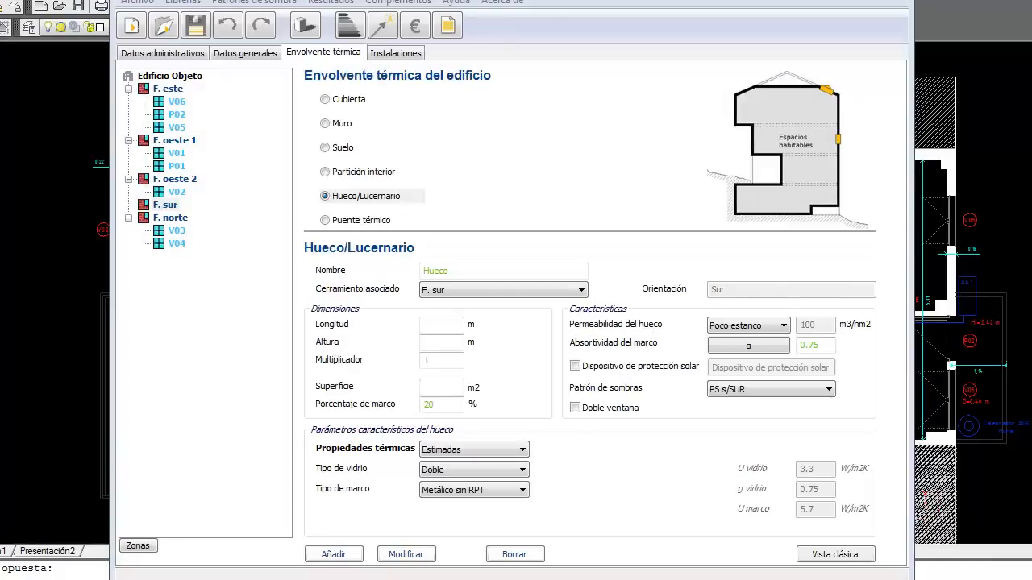
Step: Switch the Envolvente térmica tab to the Puente térmico default thermal-bridge form
left_click(325, 221)
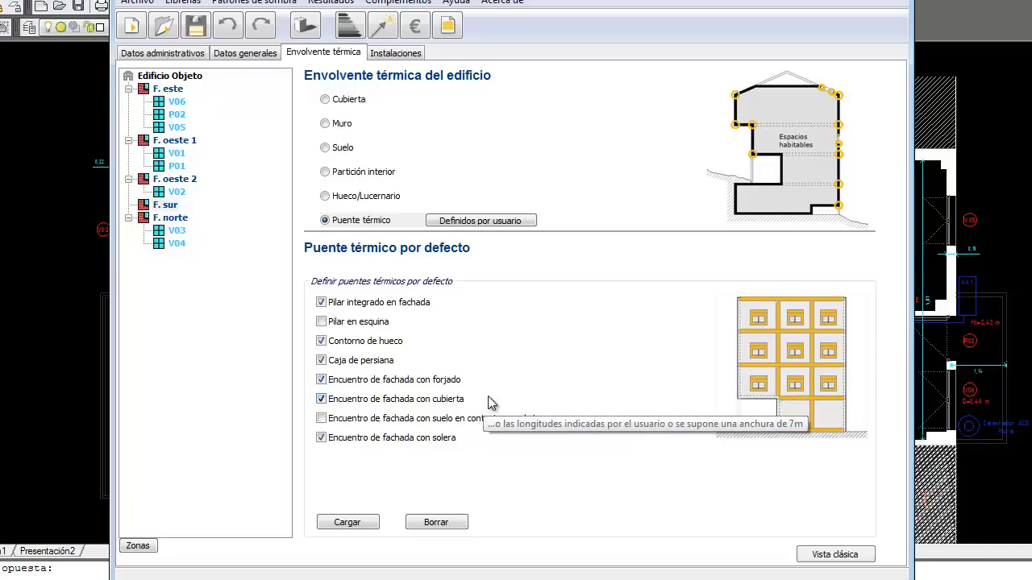
Step: Load default thermal bridges for all façades without roof and ground-slab junctions, then select F. este's integrated pillar
left_click(322, 399)
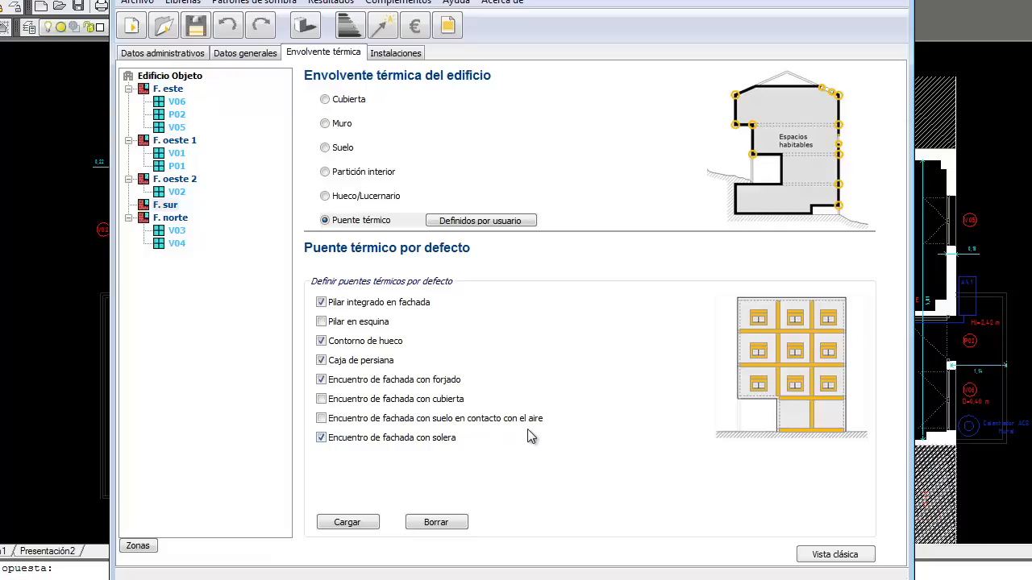
left_click(321, 437)
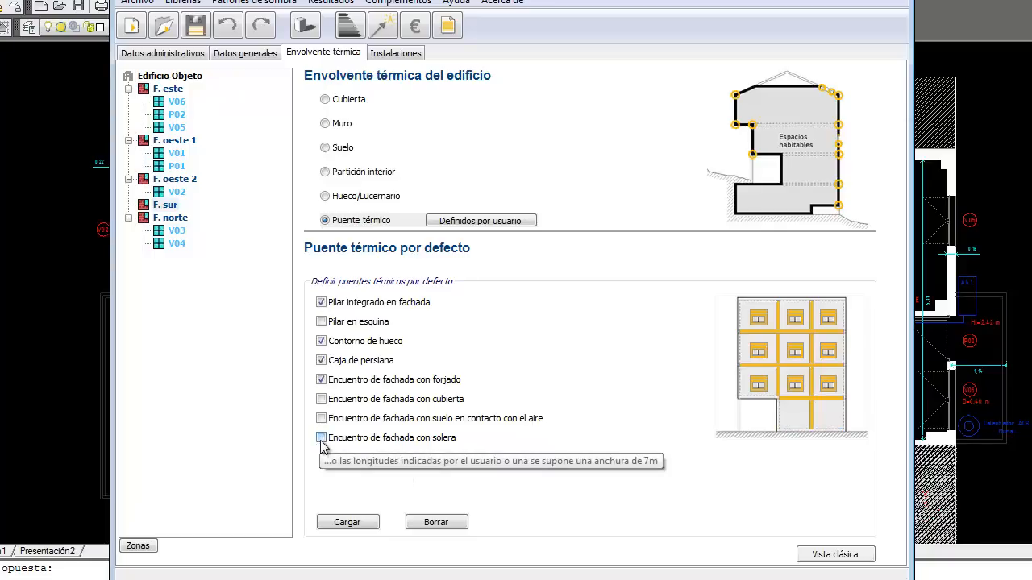
left_click(362, 528)
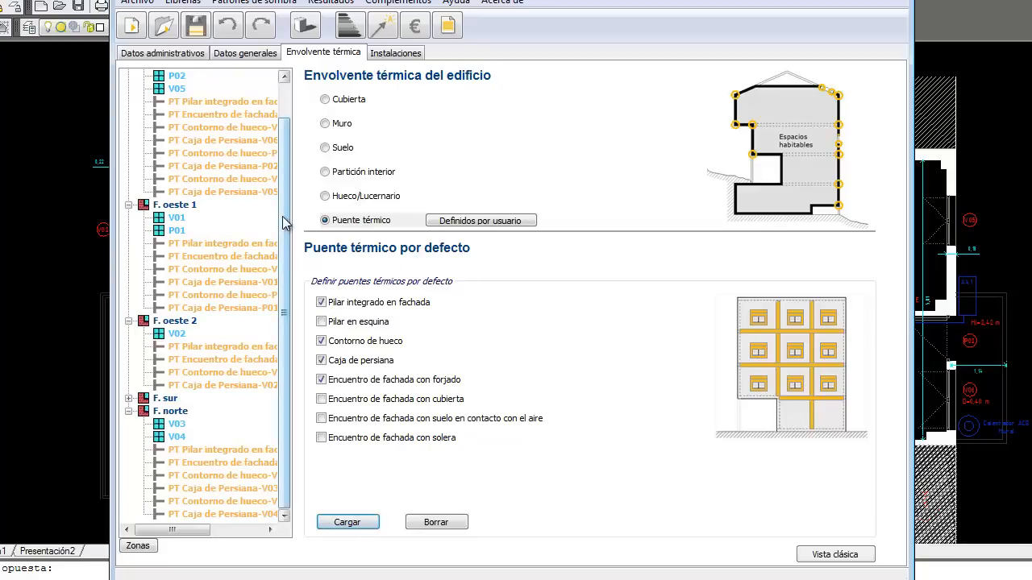
scroll(285, 221, "up", 1)
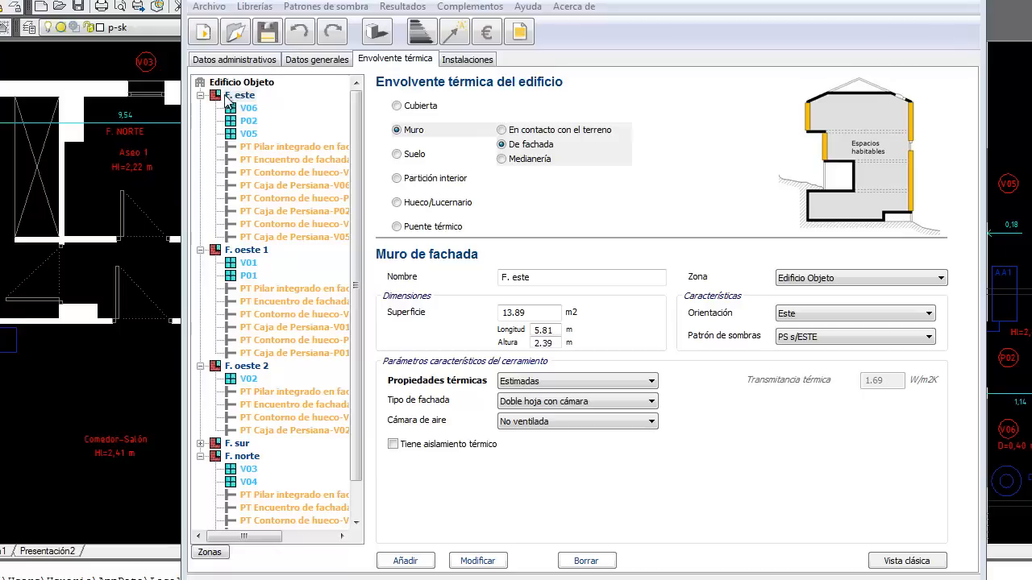
left_click(291, 146)
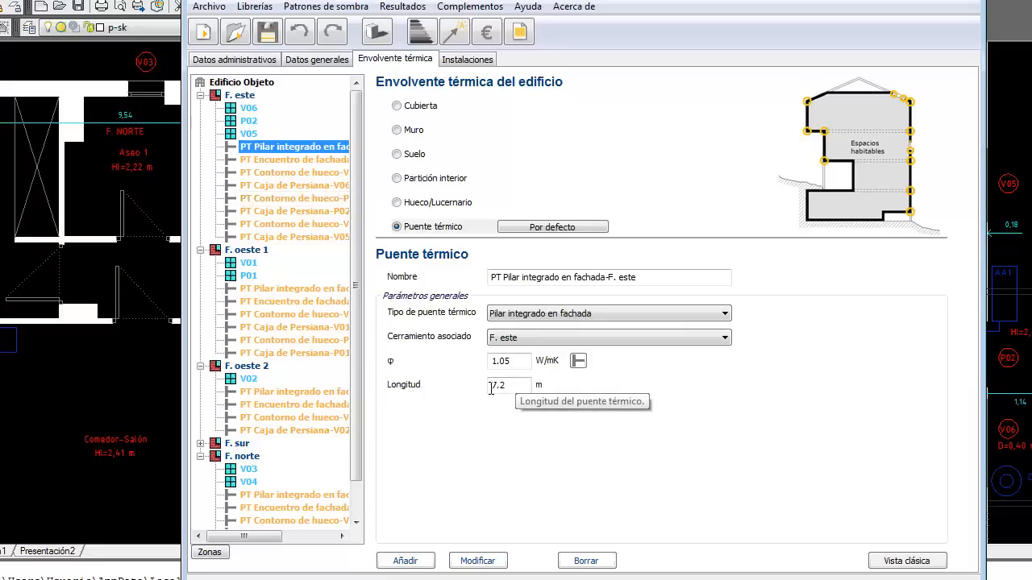
Step: Check the floor plan and change F. este's integrated-pillar bridge length from 7.2 to 7.05 m
mouse_move(677, 2)
left_mouse_down()
mouse_move(582, 22)
mouse_move(509, 1)
left_mouse_up()
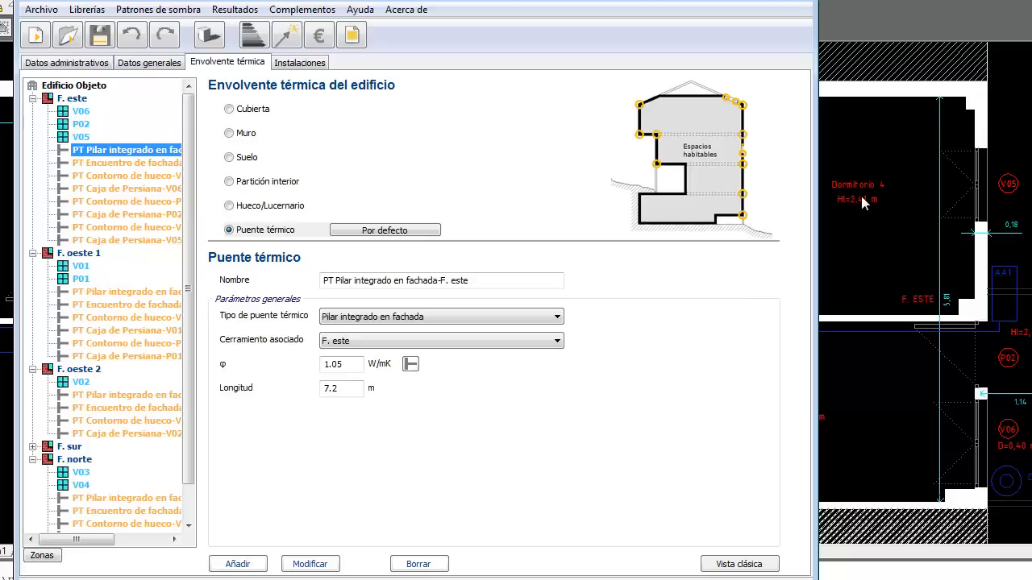
left_click_drag(547, 1, 477, 0)
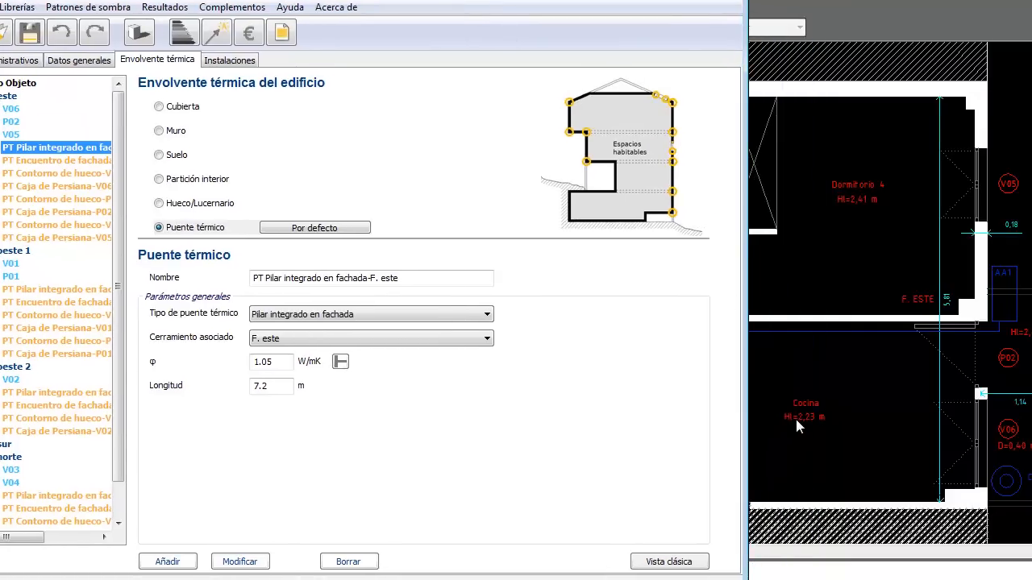
left_click_drag(588, 2, 831, 11)
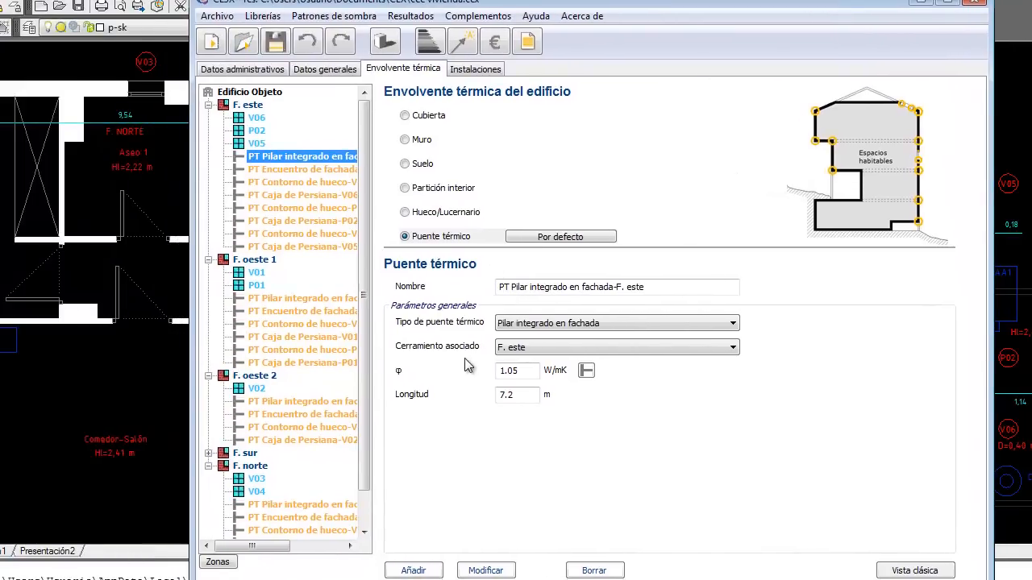
left_click(506, 394)
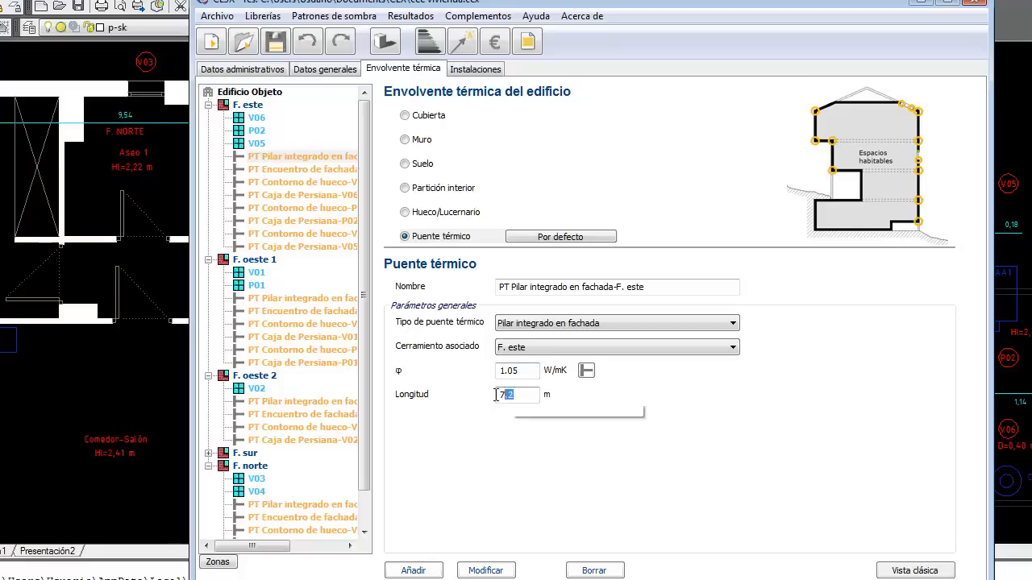
type("7")
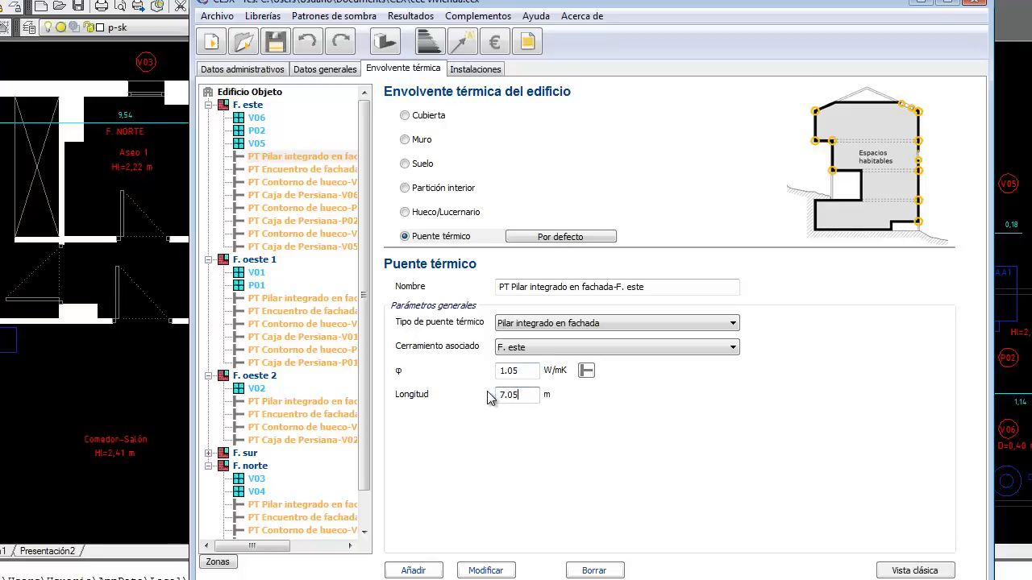
left_click(486, 570)
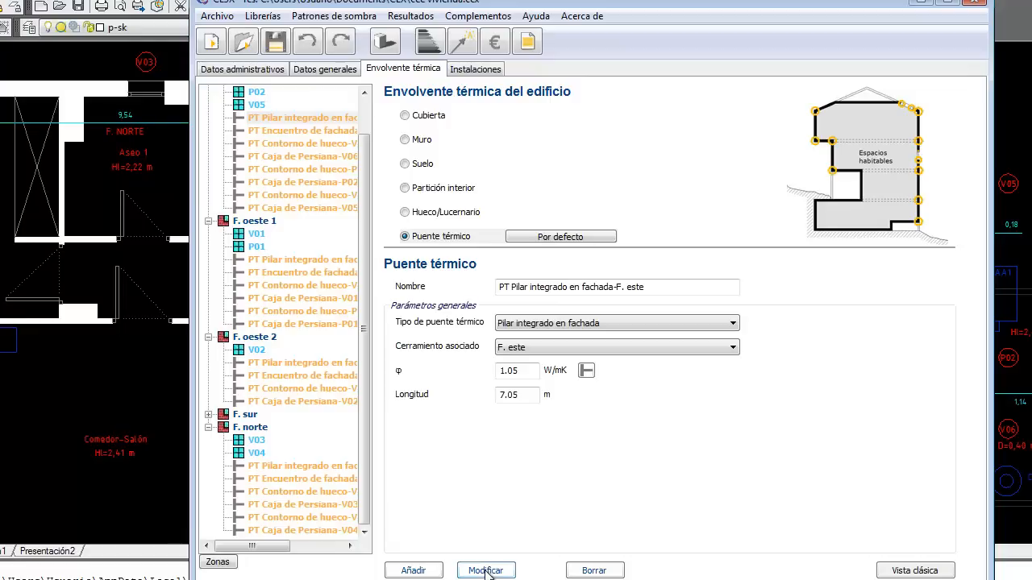
Step: Set F. este's slab-junction thermal bridge length to 5.81 m after checking the floor plan
left_click(333, 134)
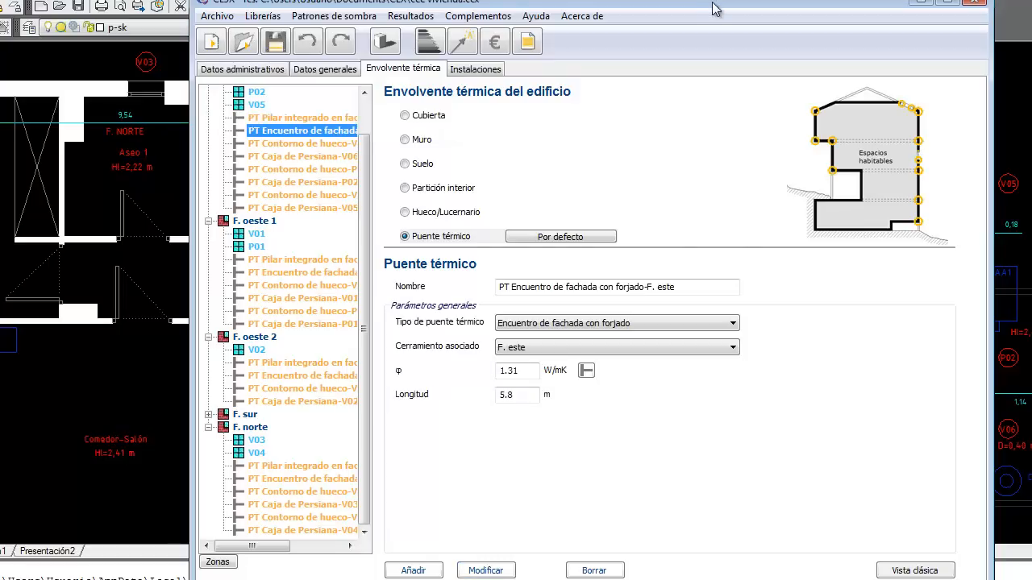
left_click_drag(717, 6, 541, 11)
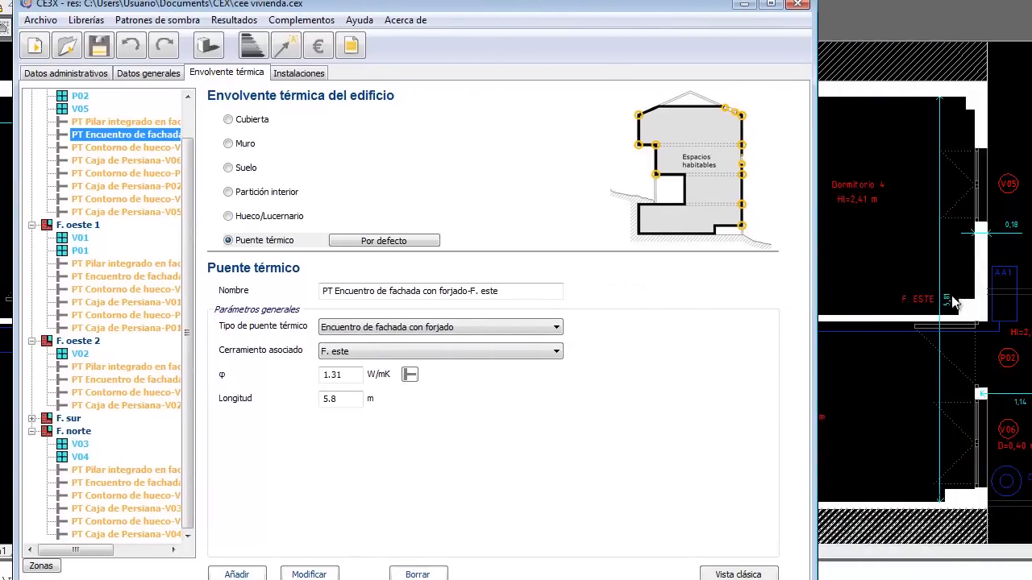
left_click_drag(626, 5, 724, 20)
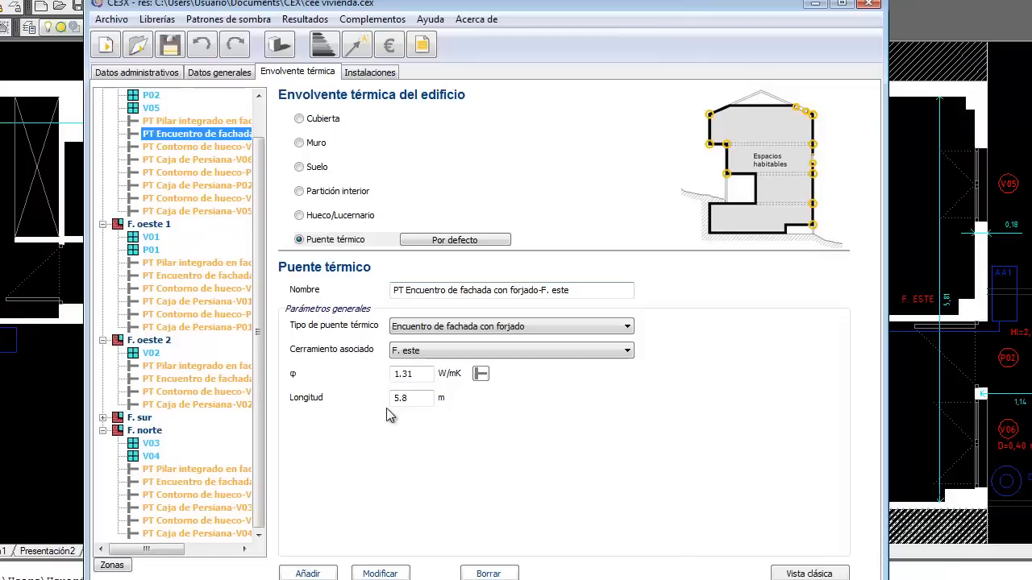
left_click(420, 398)
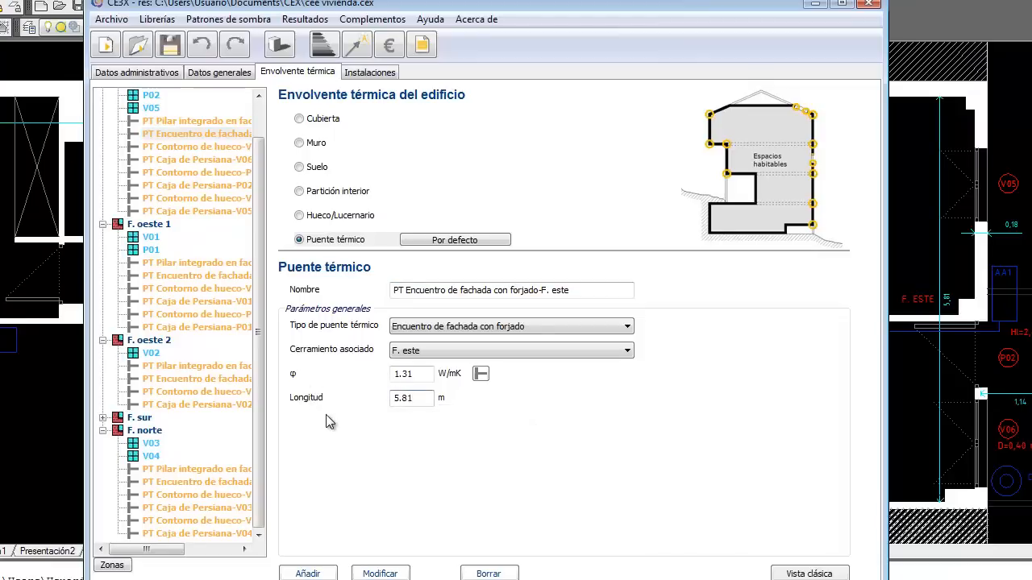
left_click(392, 573)
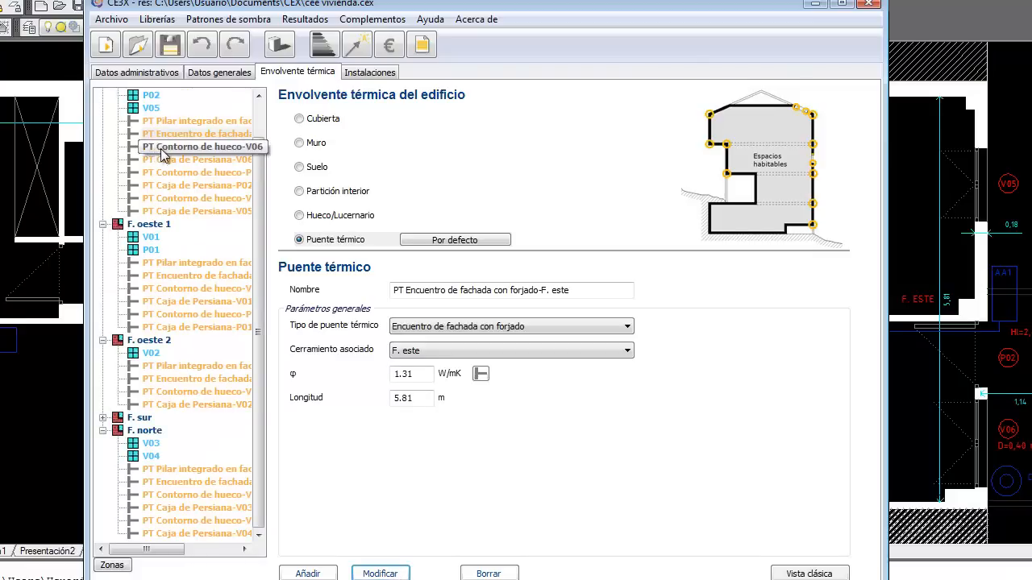
Step: Set the V06 window-contour bridge length to 4.66 m using the window measurements table
left_click(180, 147)
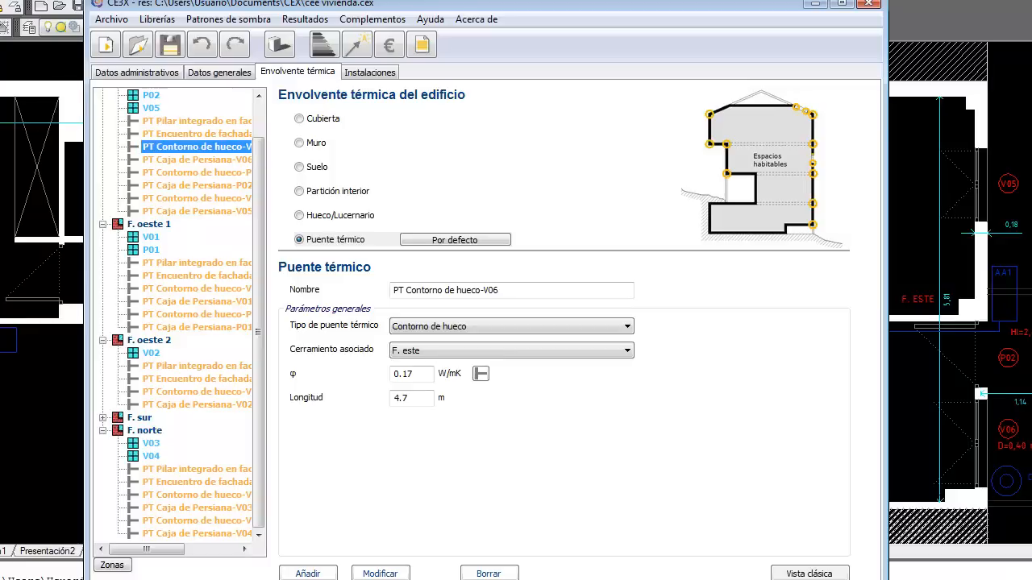
left_click(73, 579)
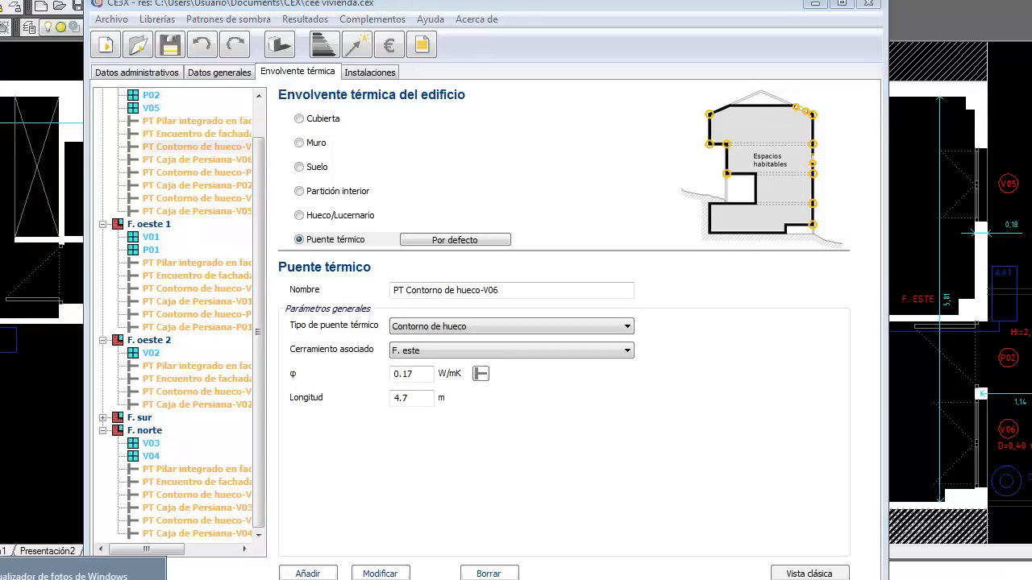
left_click(80, 578)
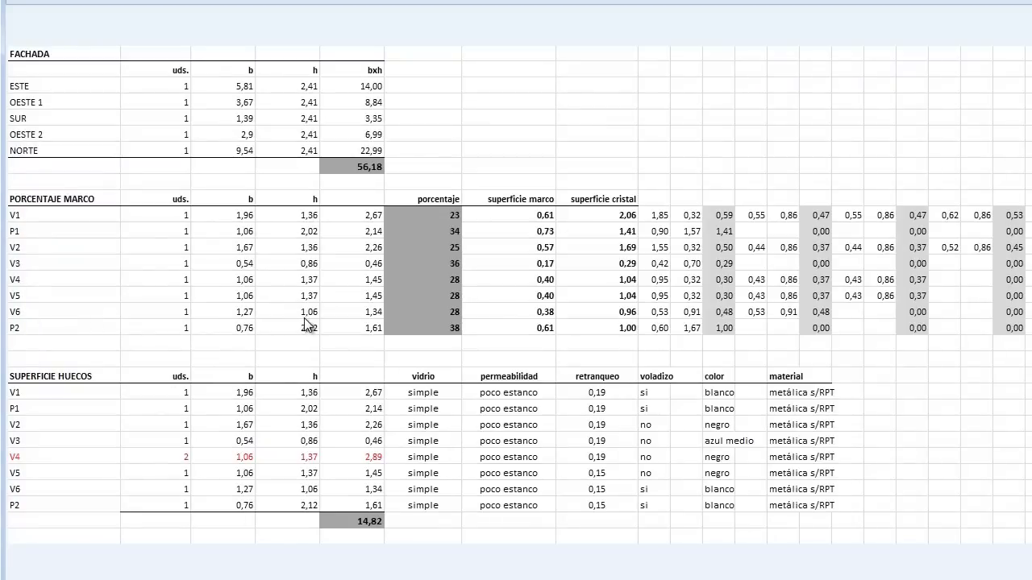
left_click(1017, 1)
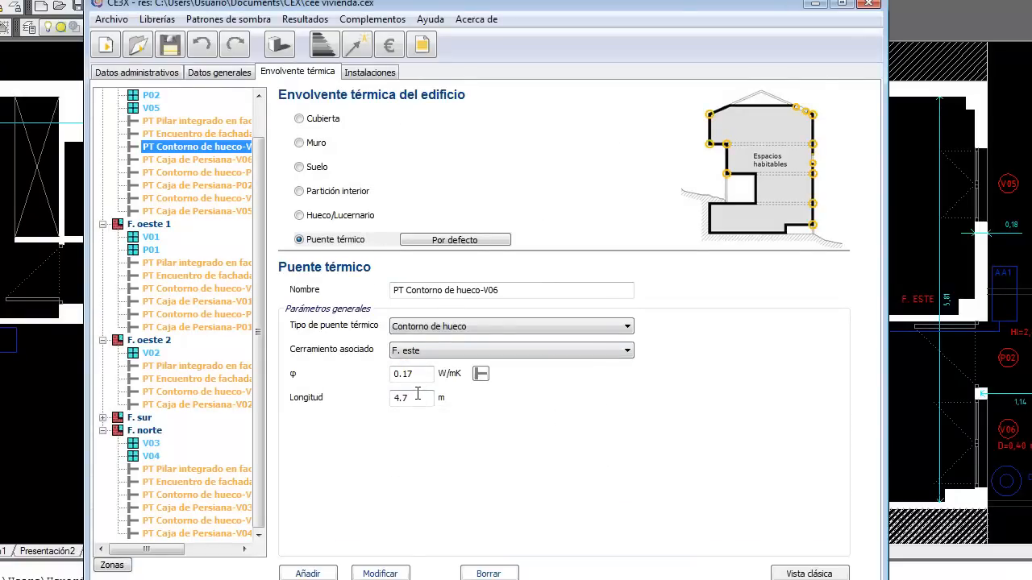
left_click(418, 395)
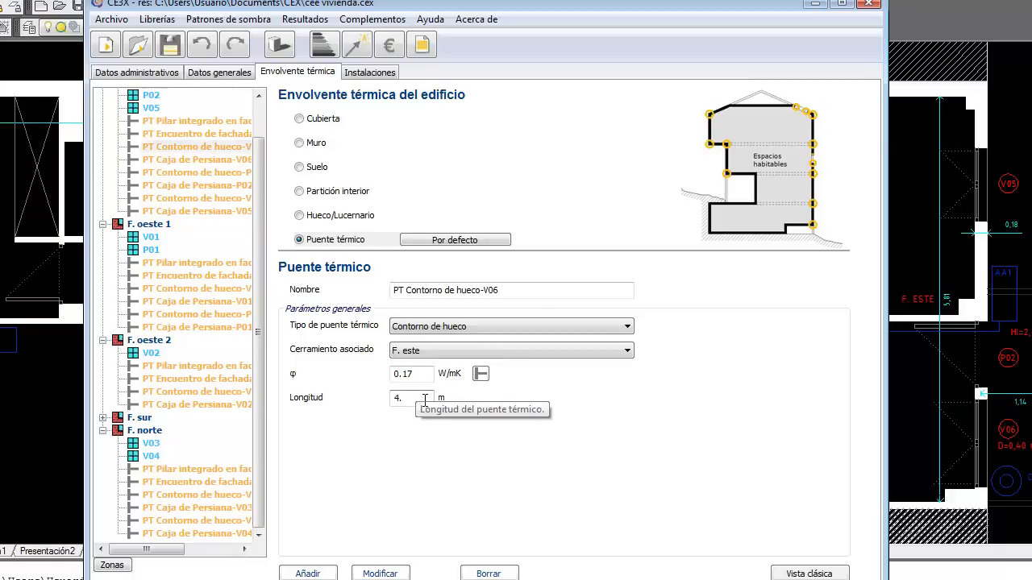
type("66")
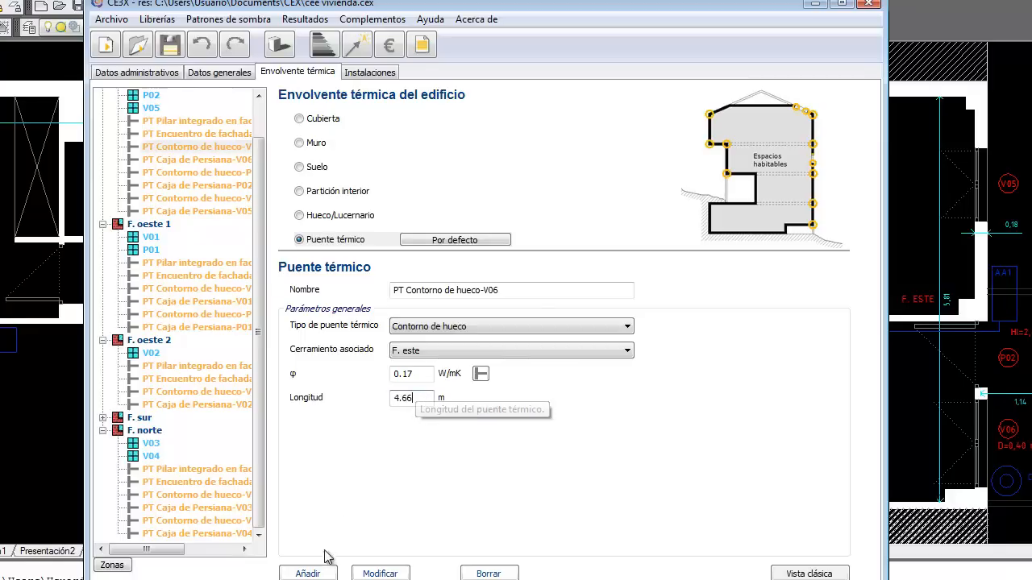
left_click(380, 574)
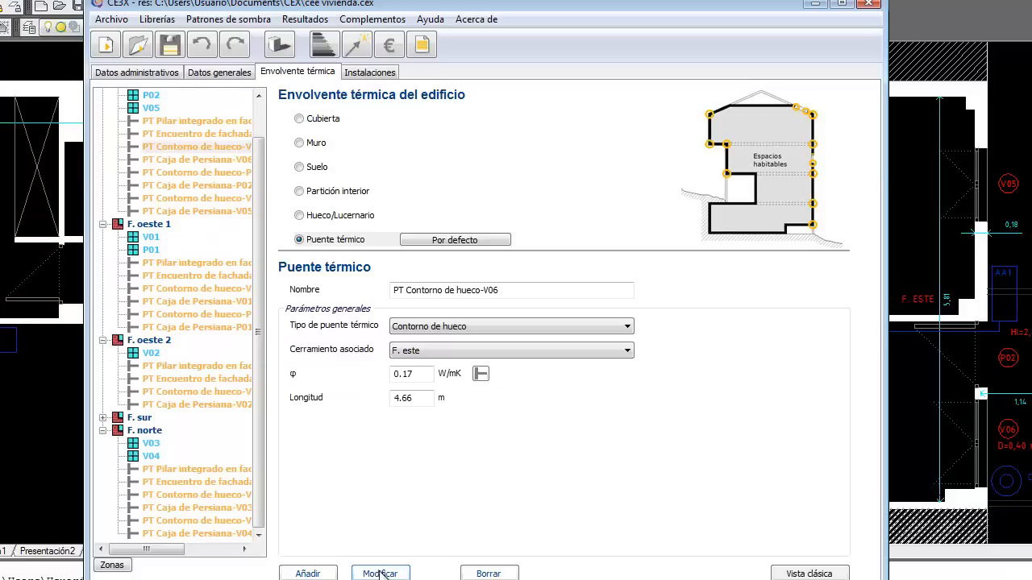
left_click(228, 162)
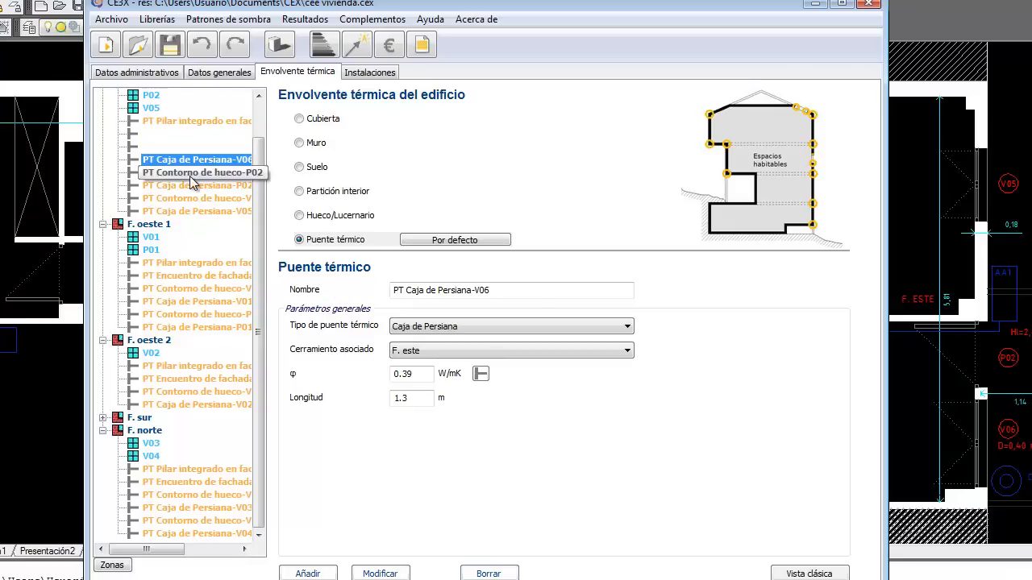
Step: Delete the V06 shutter-box bridge and set the P02 opening-contour bridge length to 5.76 m
left_click(495, 574)
left_click(331, 332)
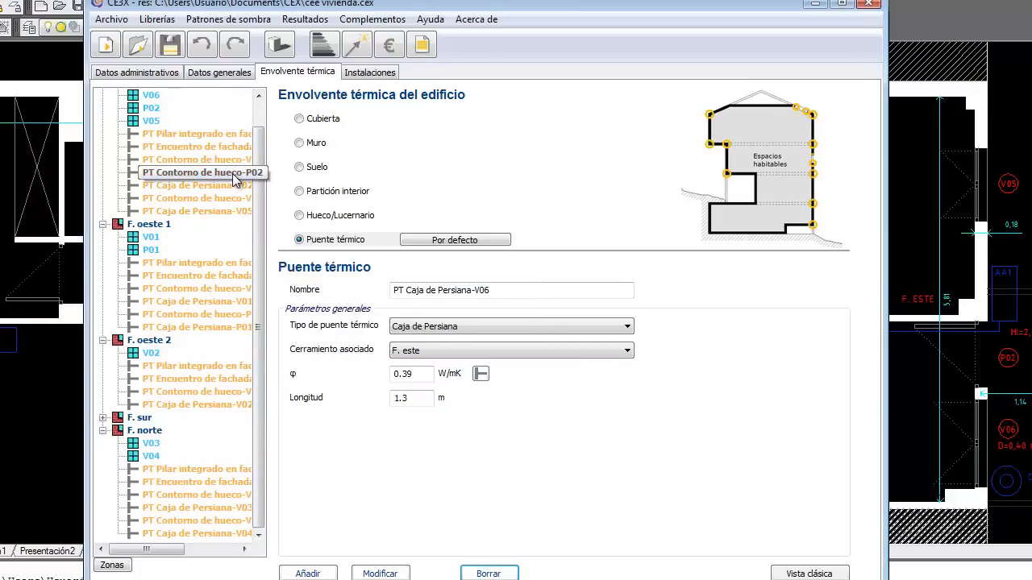
left_click(232, 173)
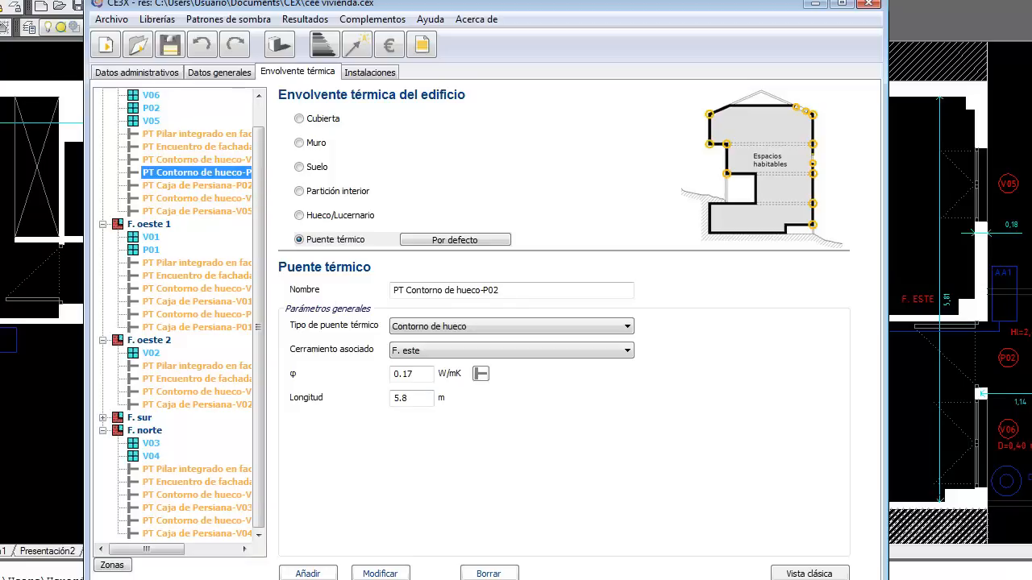
left_click(61, 579)
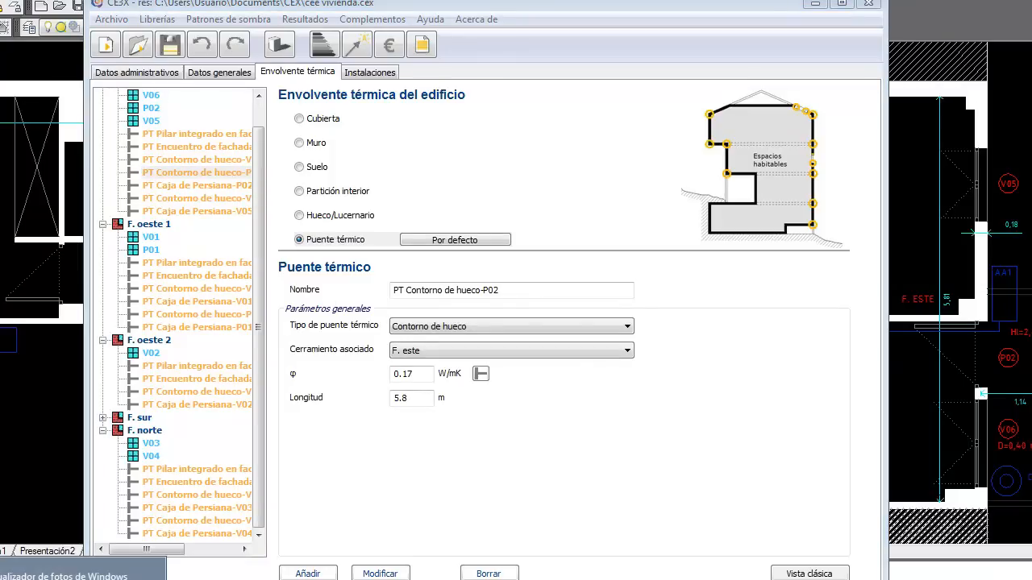
left_click(80, 578)
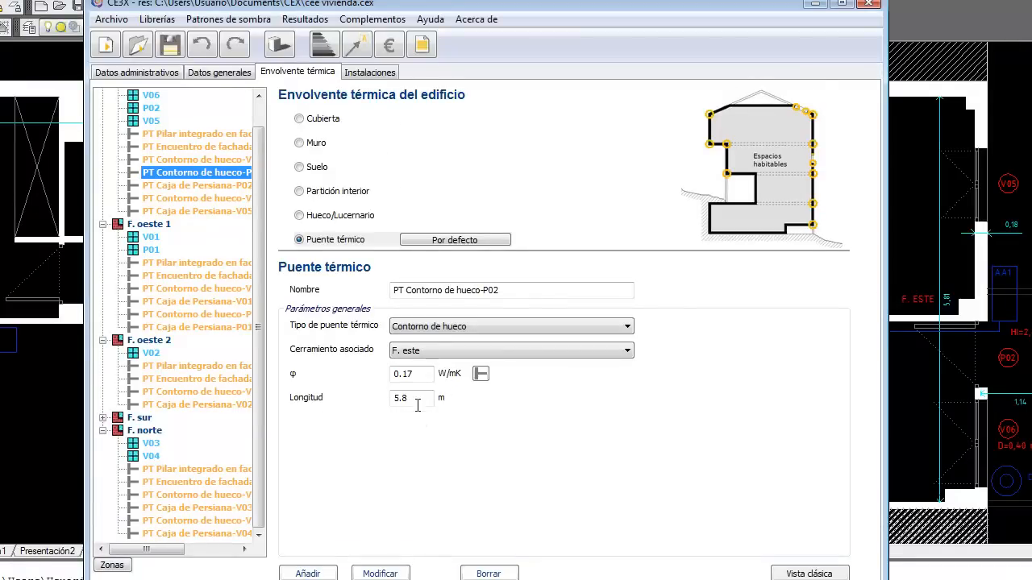
left_click(419, 397)
type("5.76")
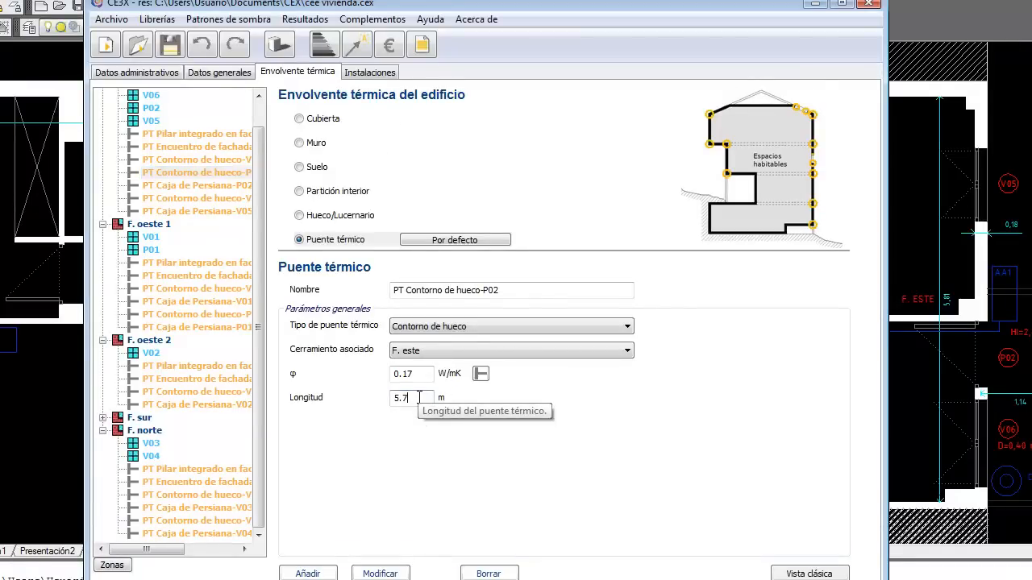
left_click(393, 570)
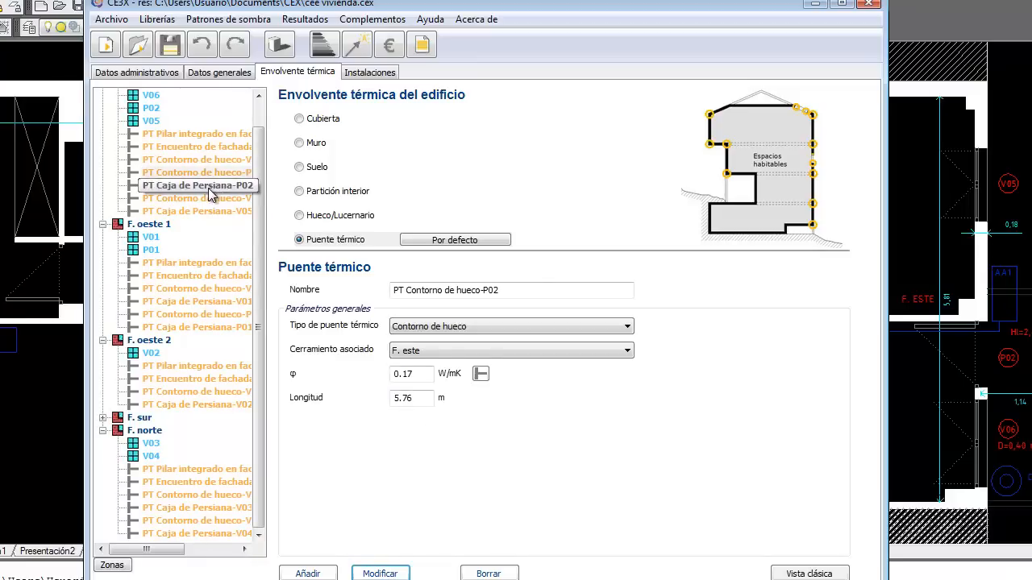
Step: Delete the PT Caja de Persiana-P02 shutter-box thermal bridge
left_click(211, 187)
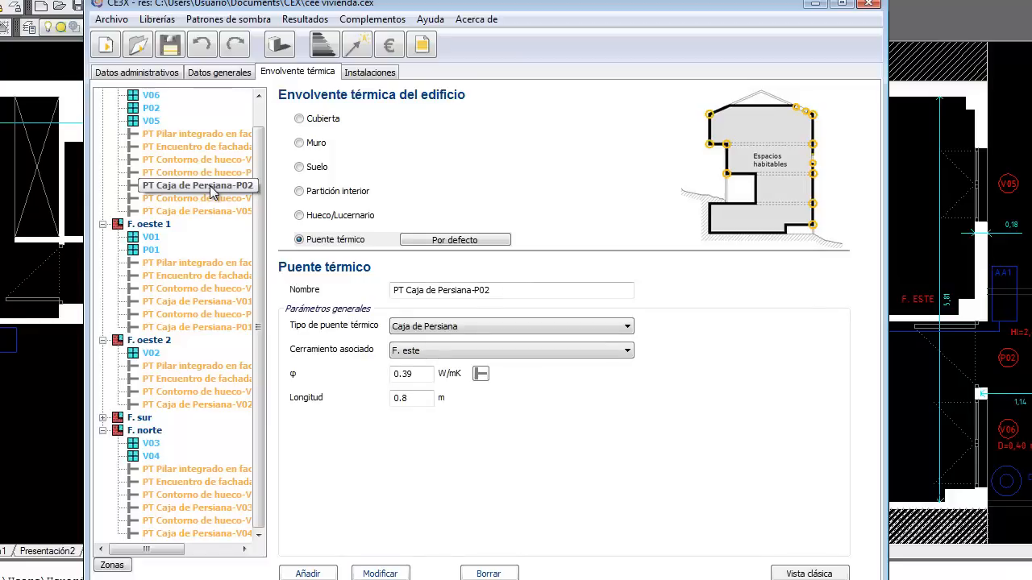
left_click(488, 573)
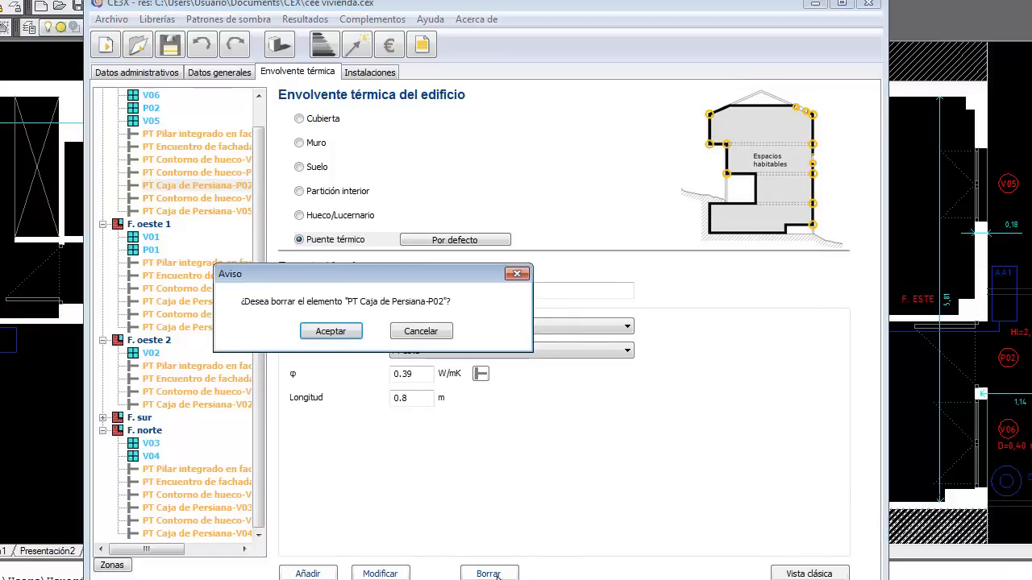
left_click(337, 337)
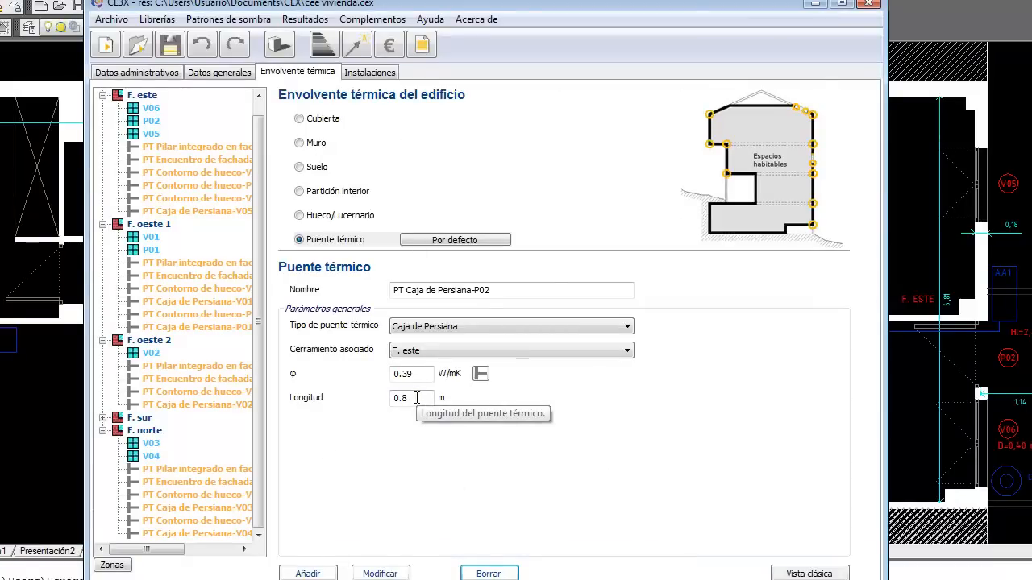
Step: Set the PT Contorno de hueco-V05 thermal bridge length to 4.86 m
double_click(417, 397)
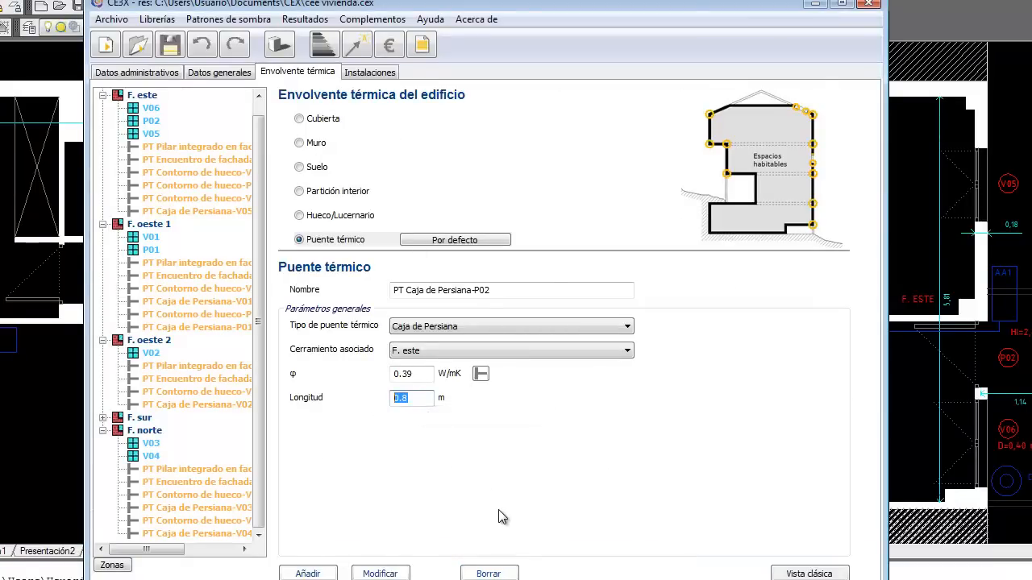
left_click(217, 218)
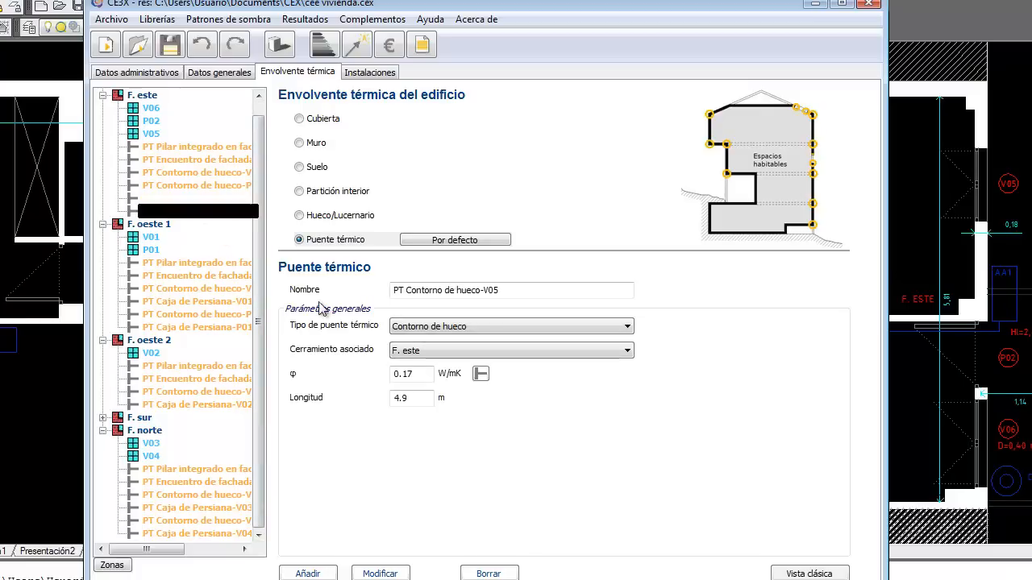
double_click(403, 398)
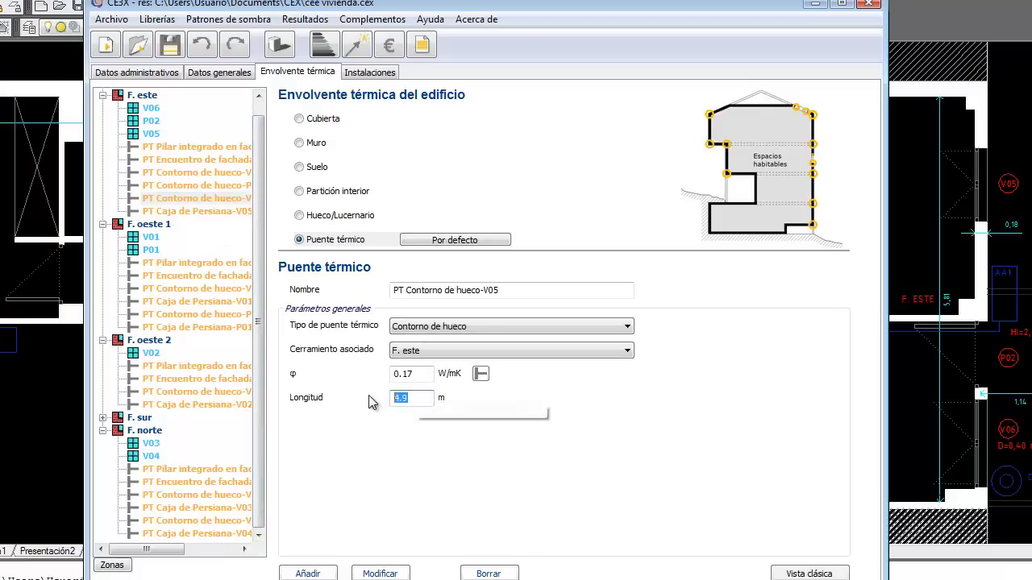
type("4.86")
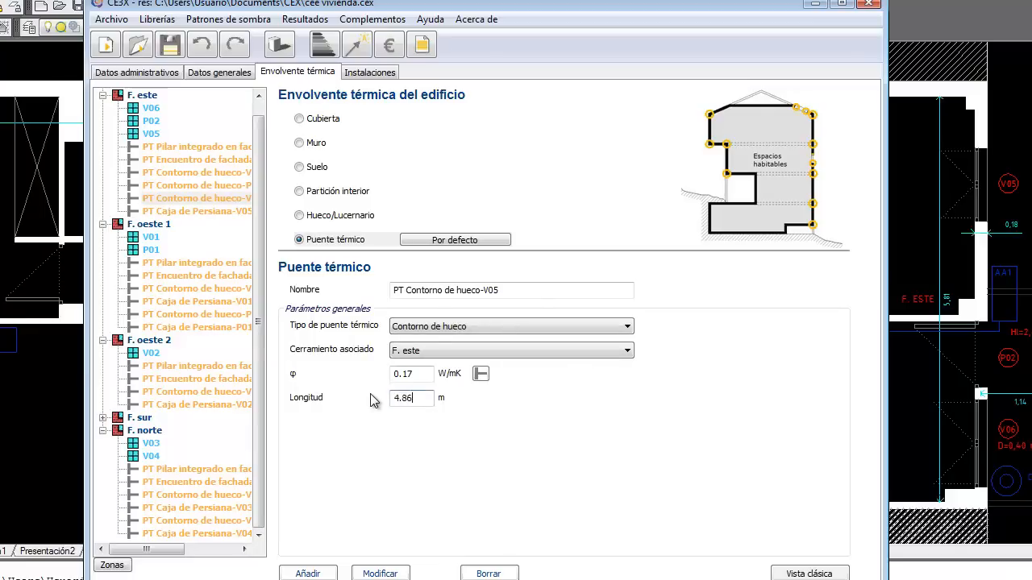
left_click(380, 574)
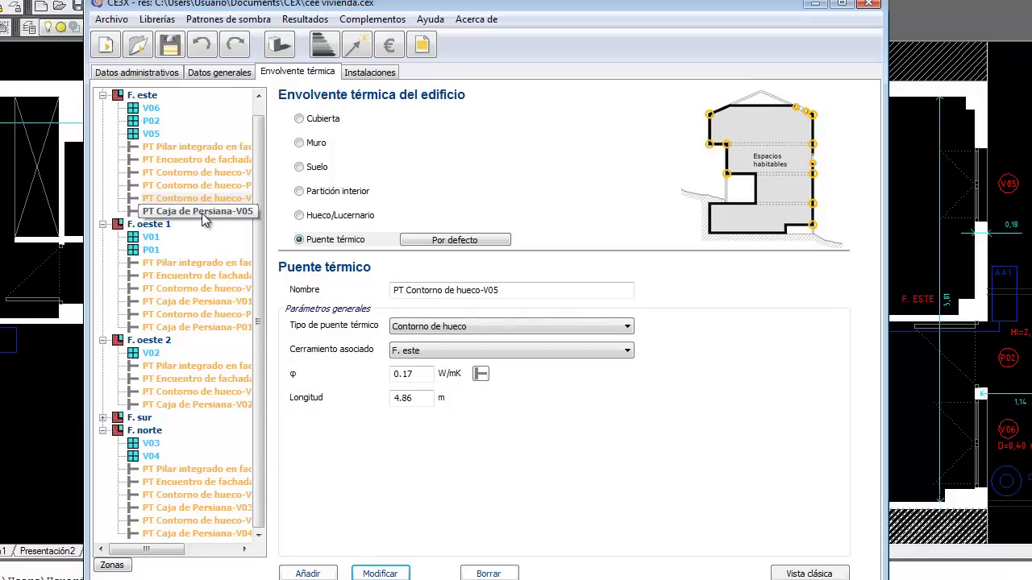
Step: Change the PT Caja de Persiana-V05 bridge length from 1.1 to 1.06 m
left_click(201, 212)
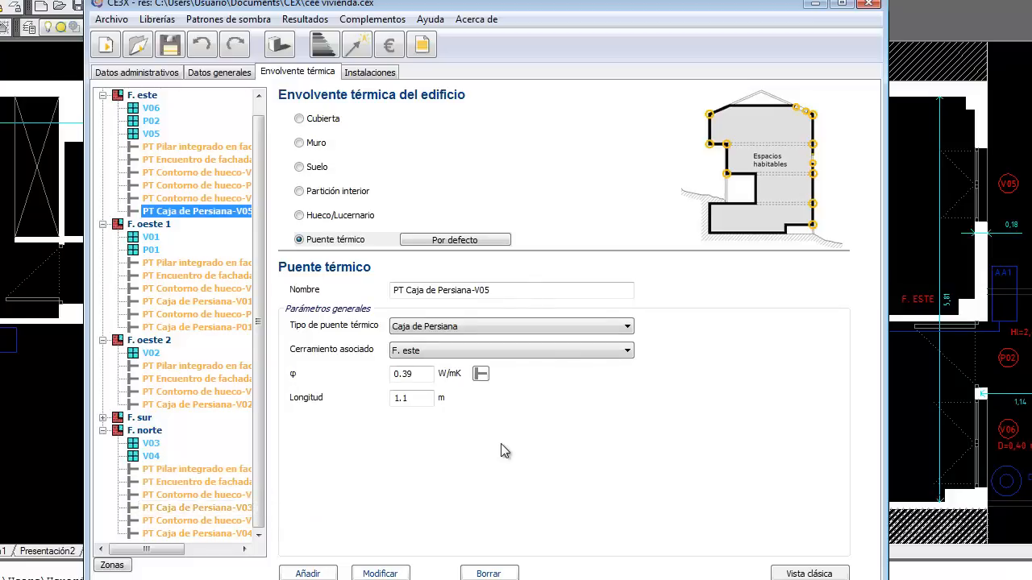
left_click(415, 398)
key("BackSpace")
type("06")
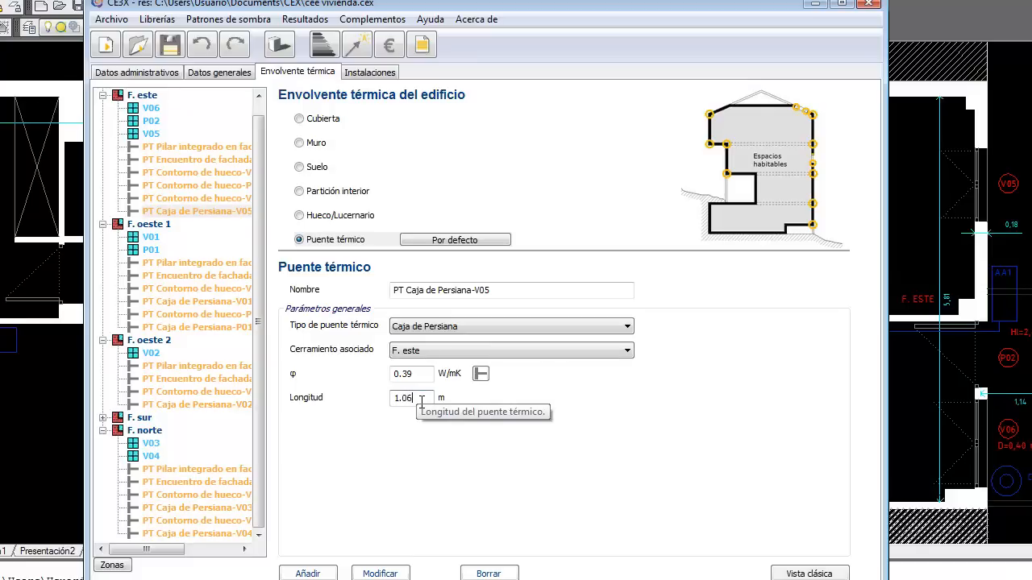
left_click(394, 573)
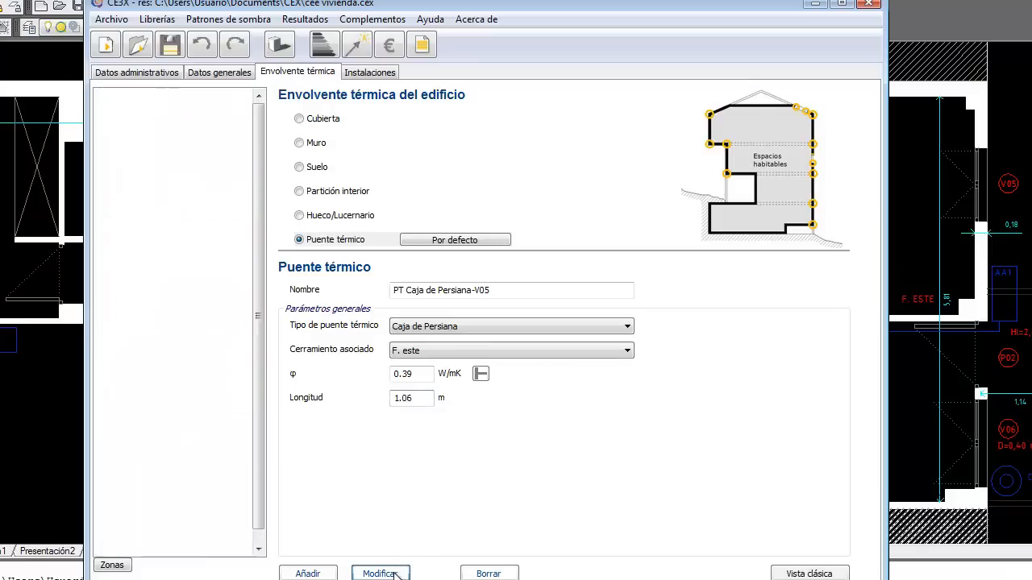
Step: Save the project and switch to the Instalaciones page with its blank DHW equipment form
left_click(170, 53)
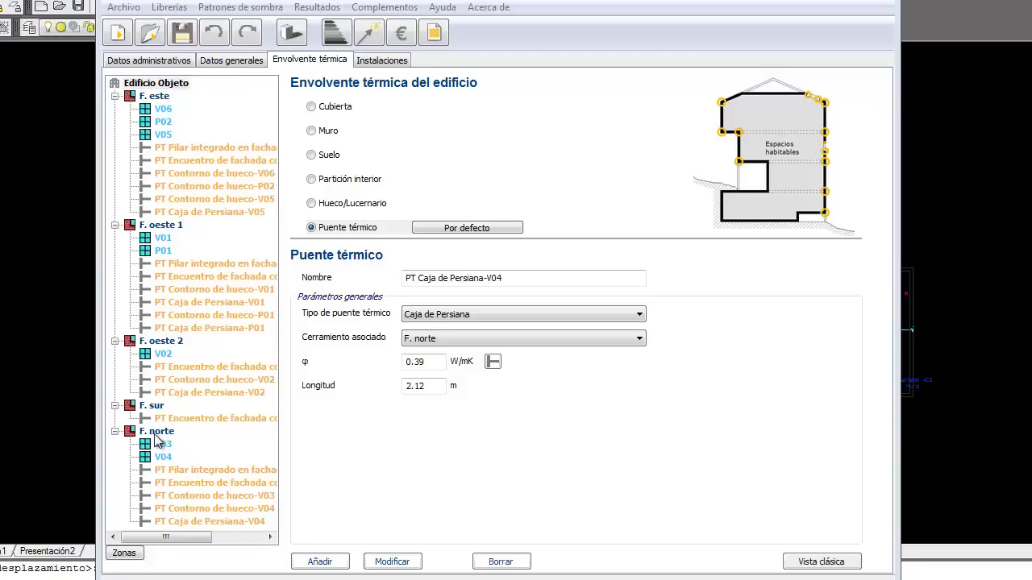
left_click(181, 33)
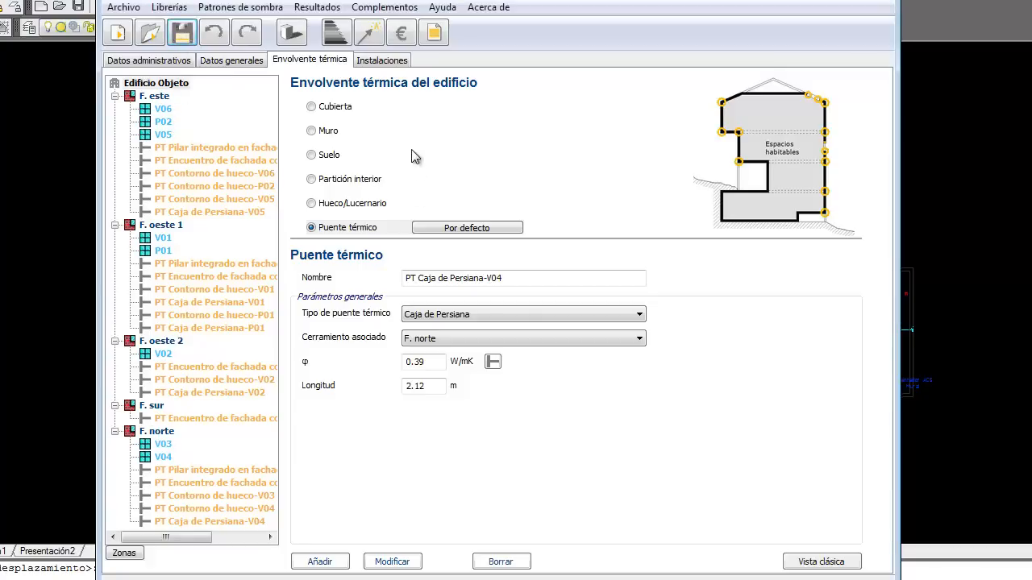
left_click(385, 65)
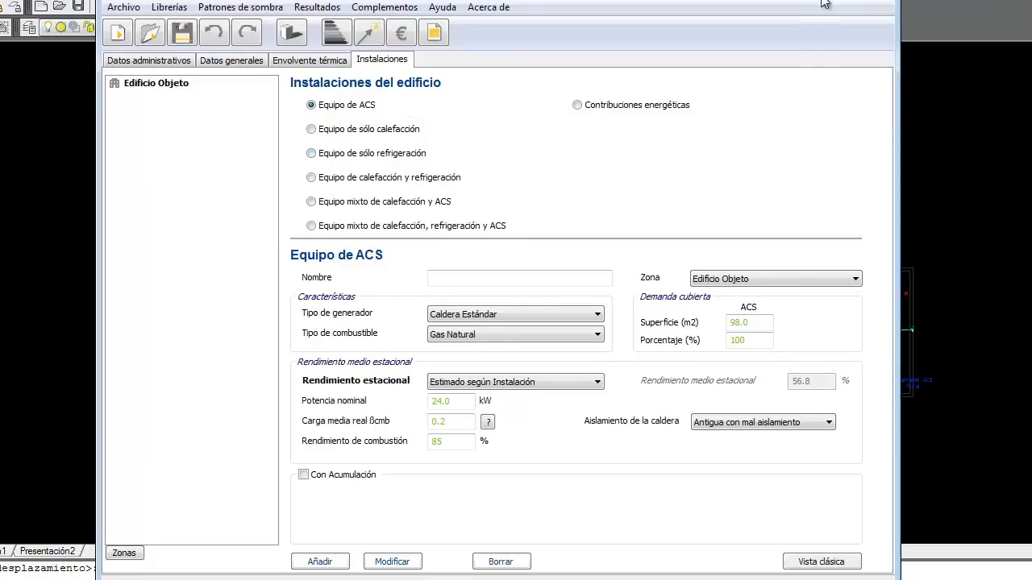
Step: Minimize CE3X to show the AutoCAD floor plan with the marked DHW heater
left_click(937, 278)
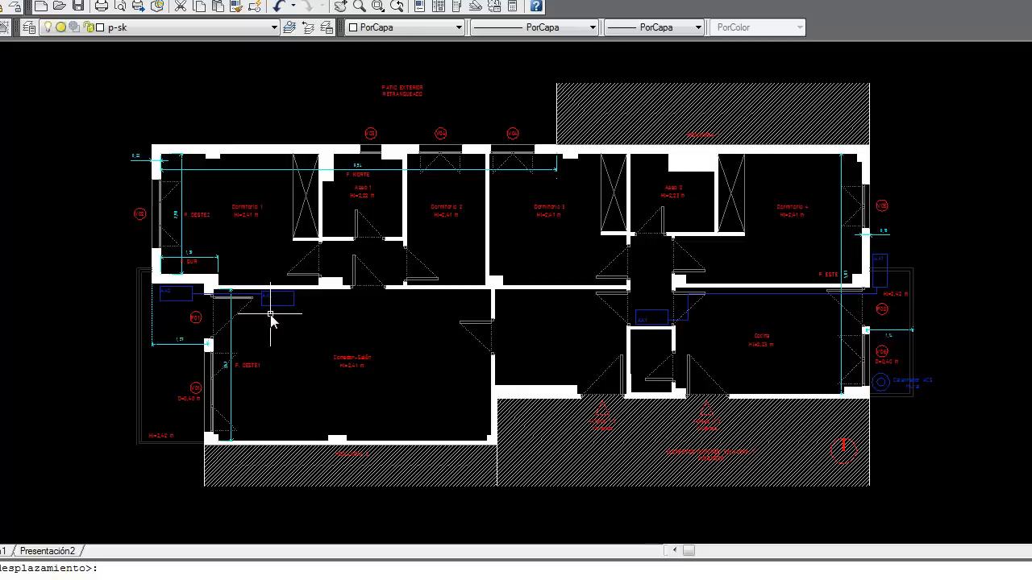
Step: View the water heater photo and its EDESA rating plate, then return to CE3X
mouse_move(49, 579)
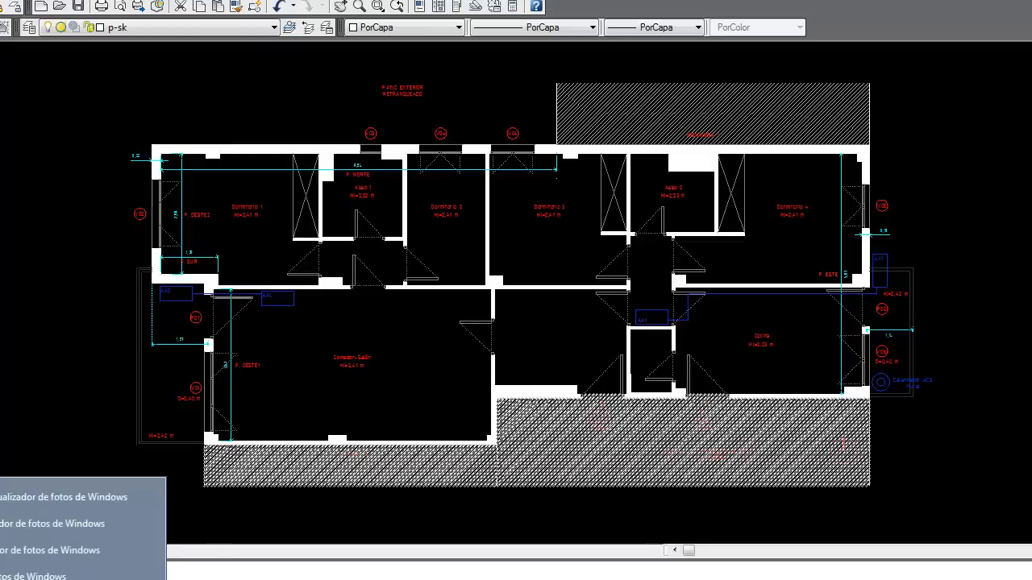
left_click(96, 577)
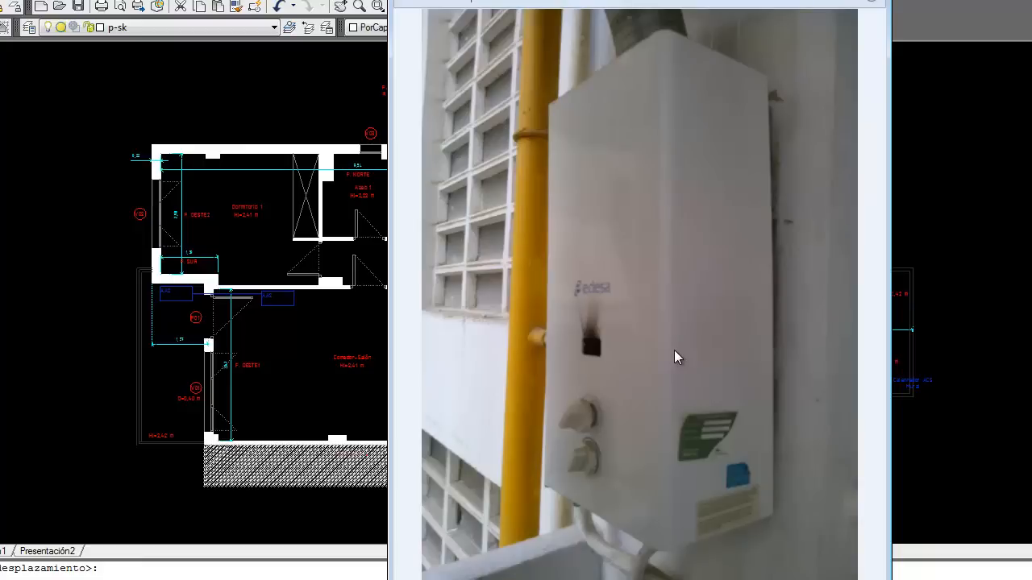
left_click(48, 579)
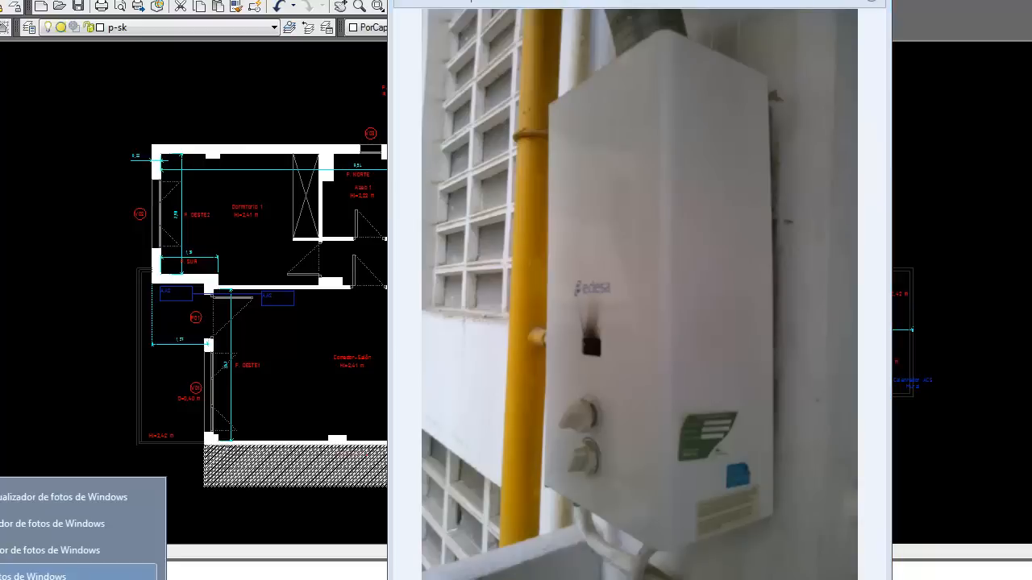
left_click(48, 576)
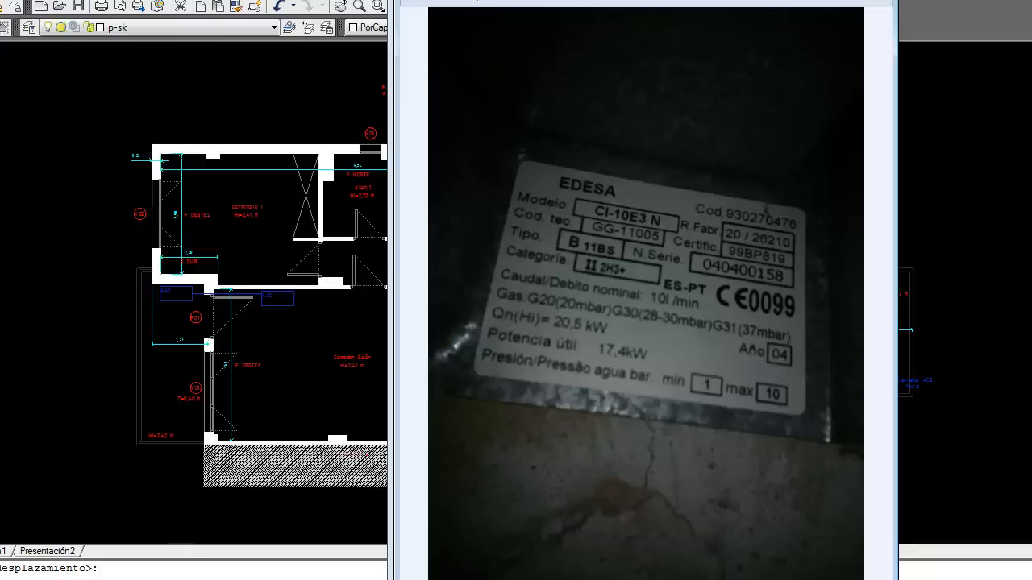
key("alt+Tab")
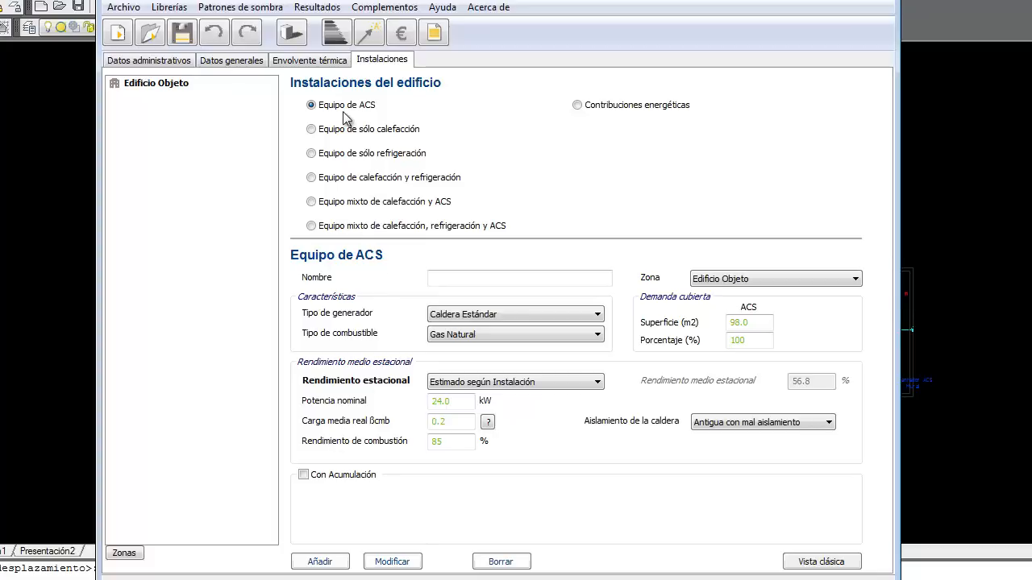
Step: Add the DHW boiler 'Calentador ACS' with 17.4 kW nominal power and estimated 0.14 average load
left_click(458, 281)
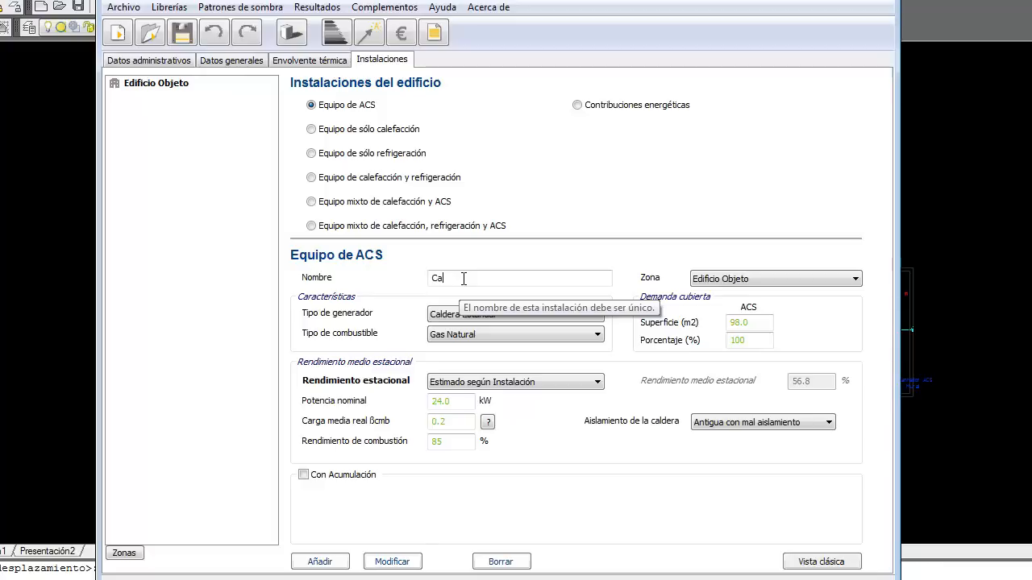
type("Cal")
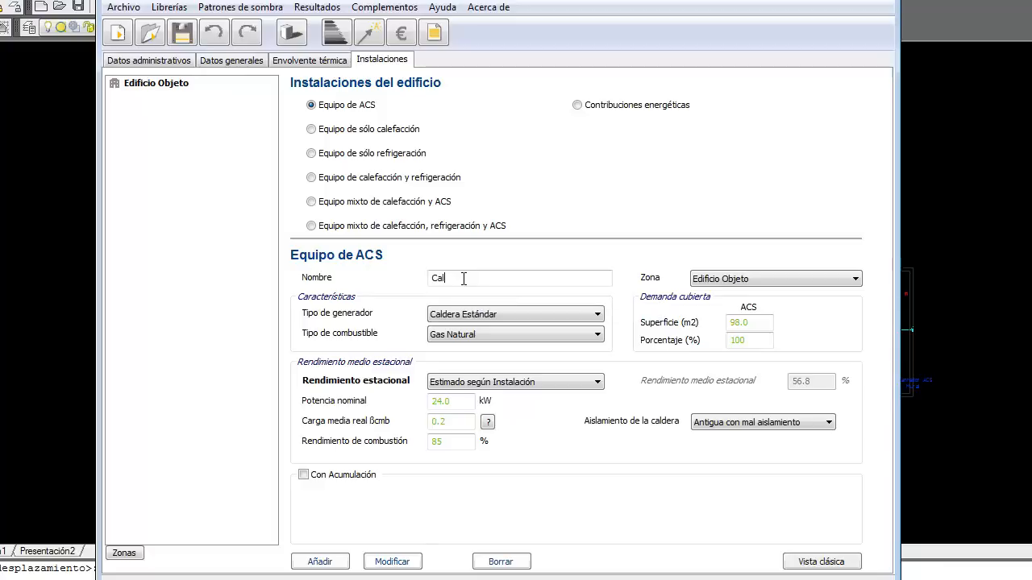
type("entador")
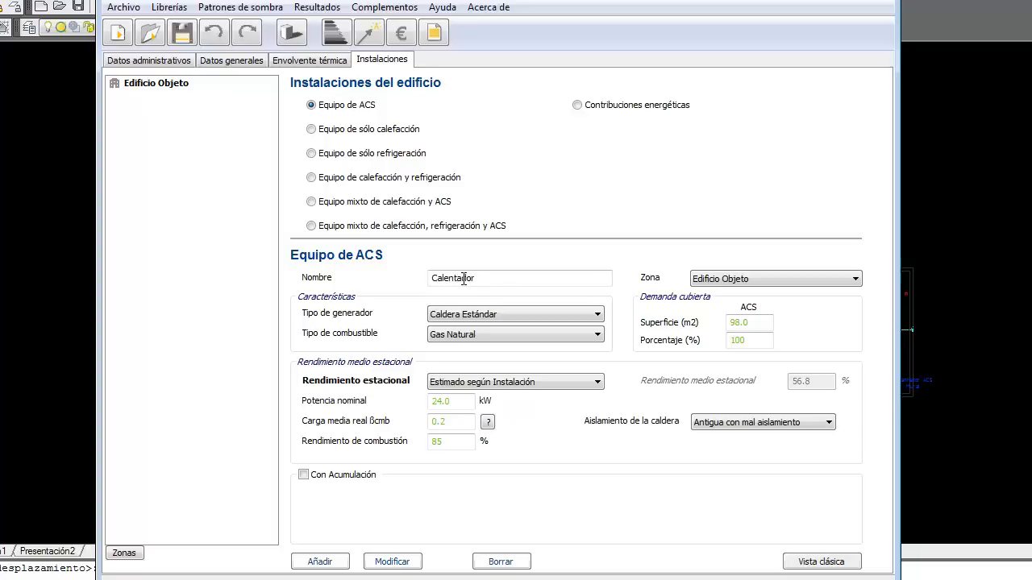
type(" ACS")
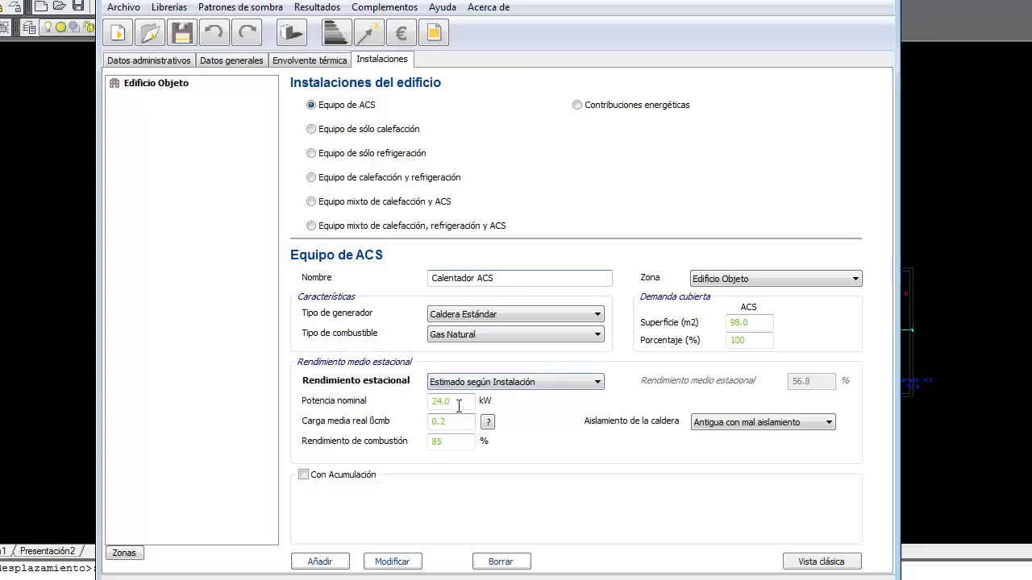
left_click_drag(457, 402, 382, 403)
type("17.4")
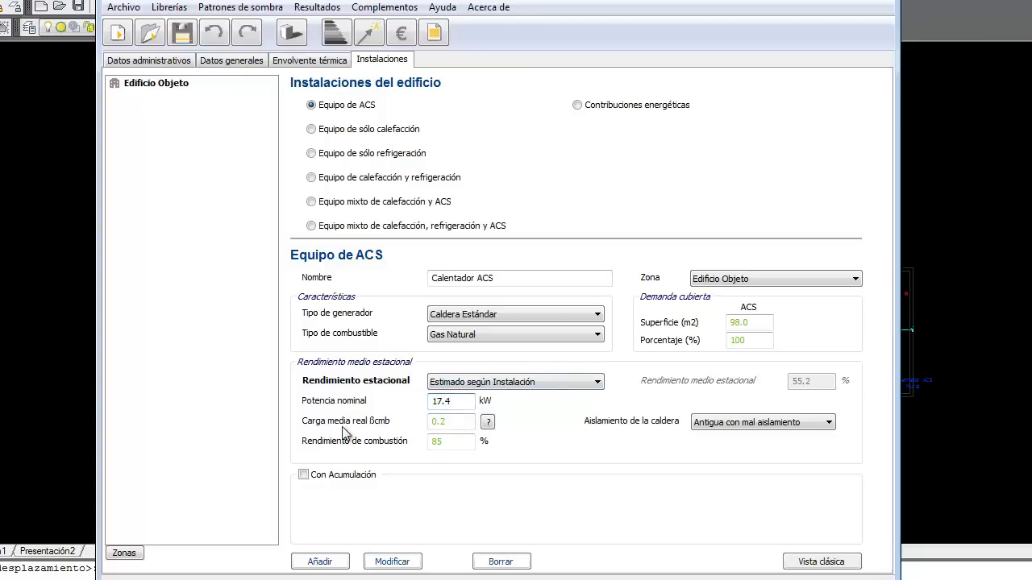
left_click(487, 422)
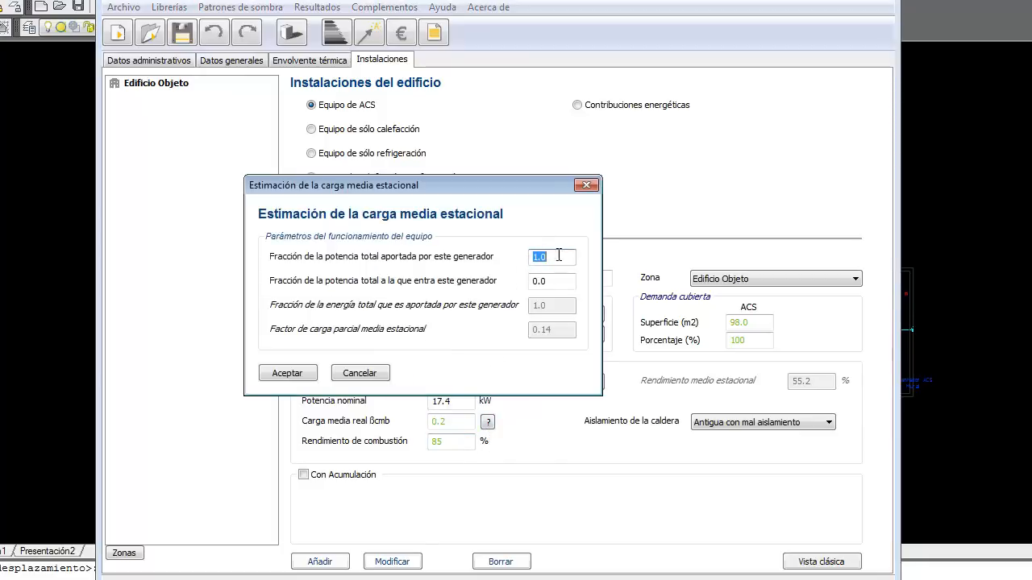
left_click(287, 373)
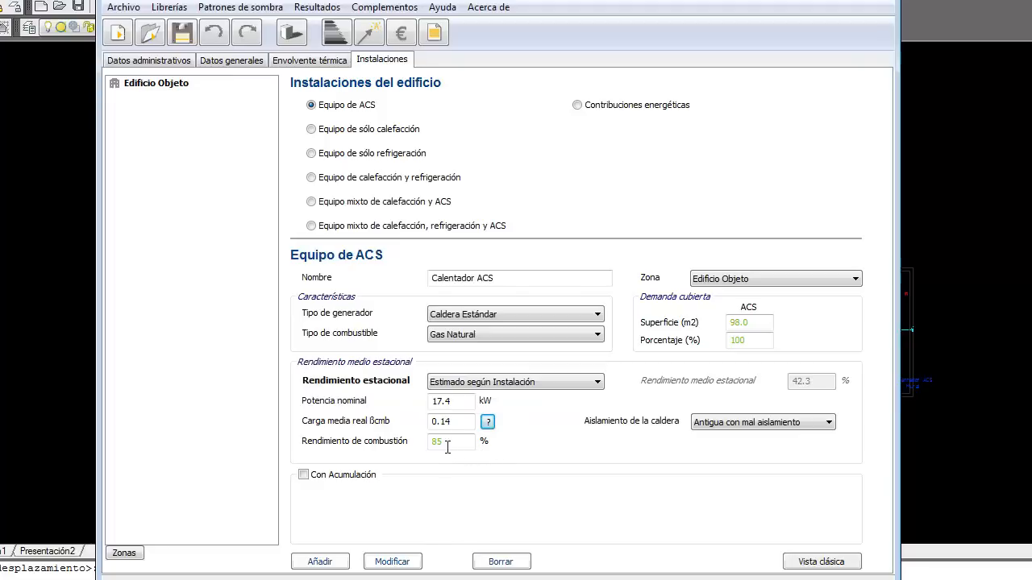
mouse_move(450, 440)
mouse_move(736, 338)
mouse_move(743, 433)
left_click(338, 563)
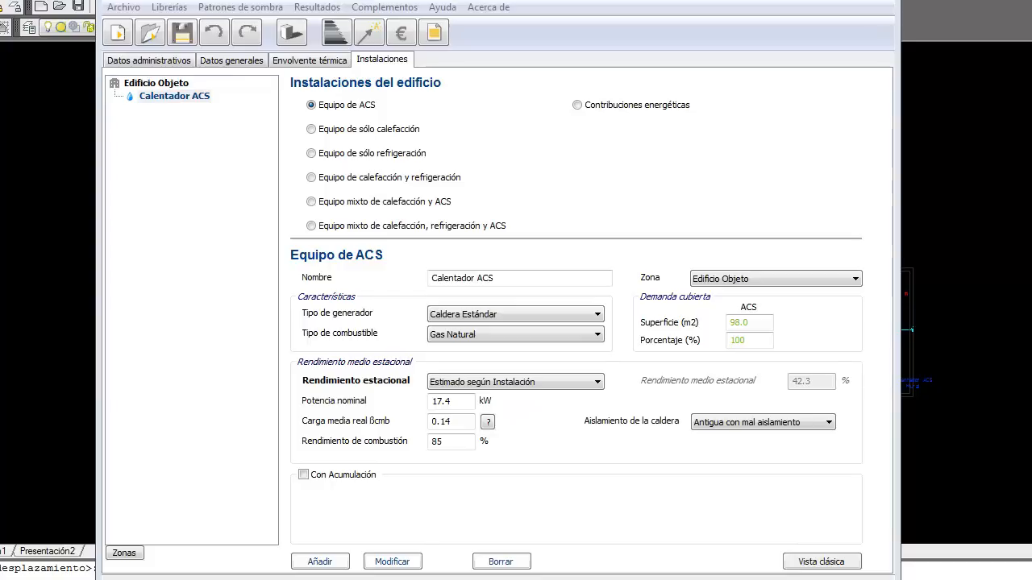
left_click(831, 2)
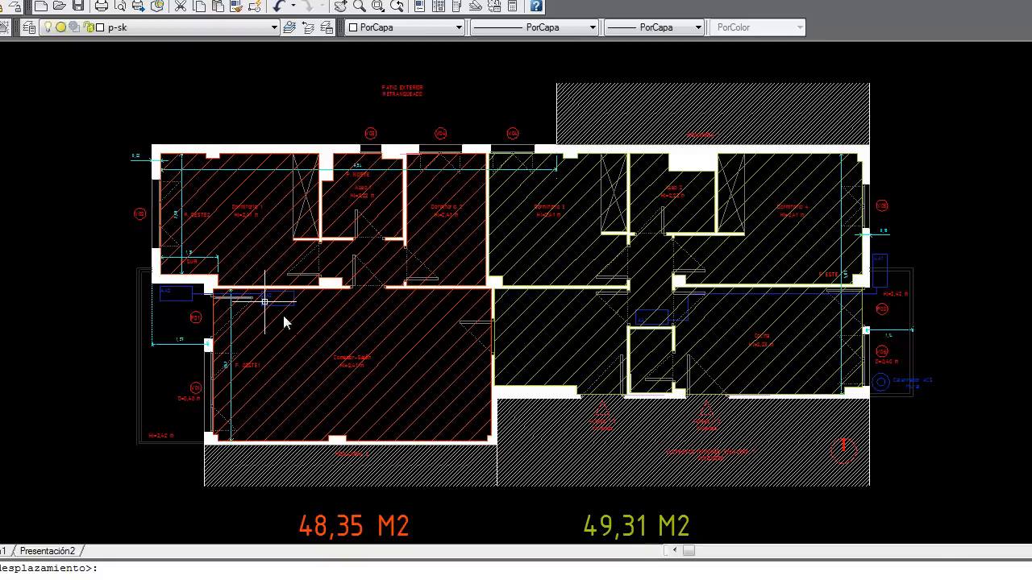
mouse_move(302, 361)
key("alt+Tab")
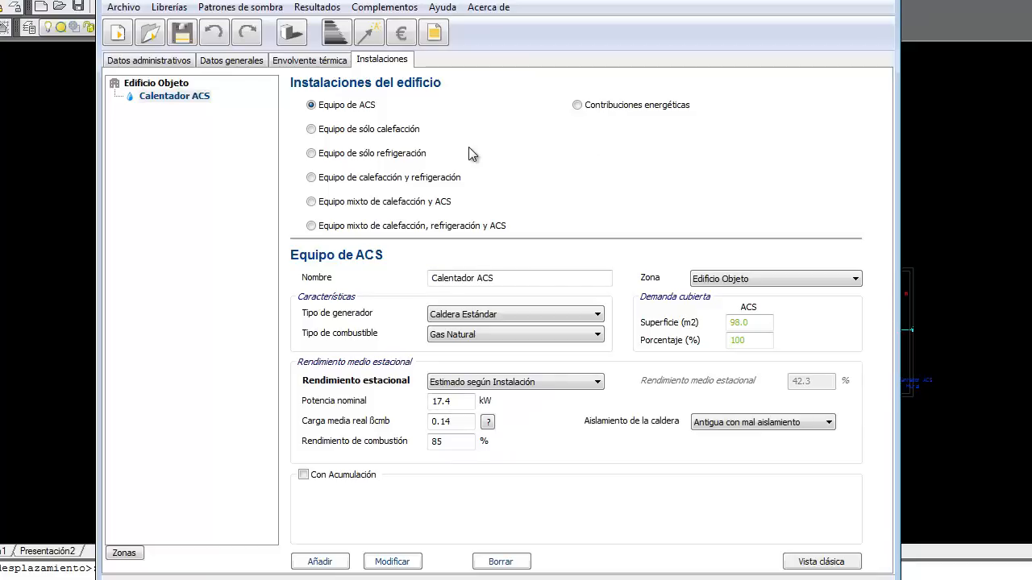
Step: Create heating-cooling unit 'Equipo 1' with a Bomba de Calor generator, checking its nameplate photo
left_click(312, 178)
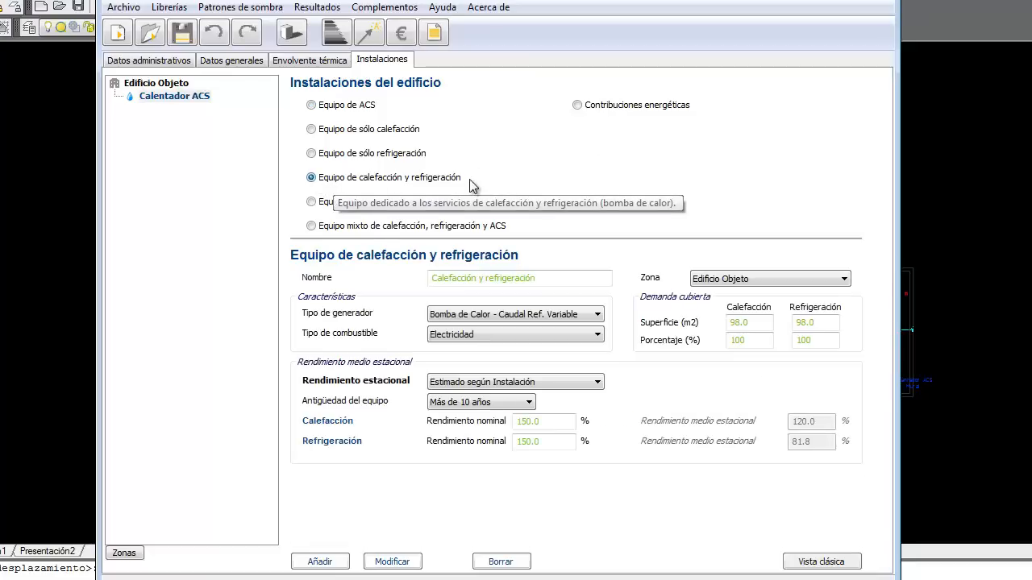
left_click(563, 280)
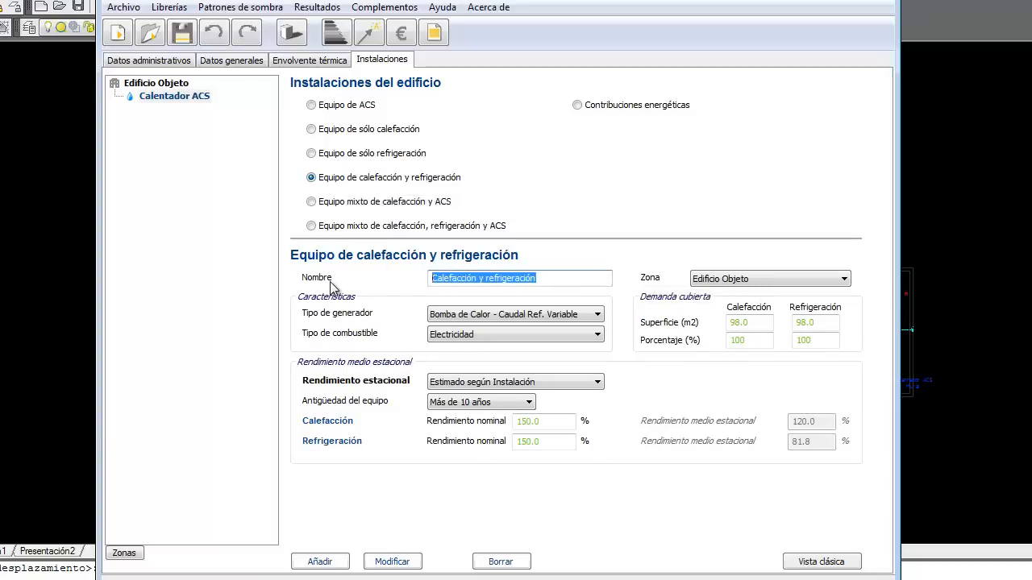
type("E")
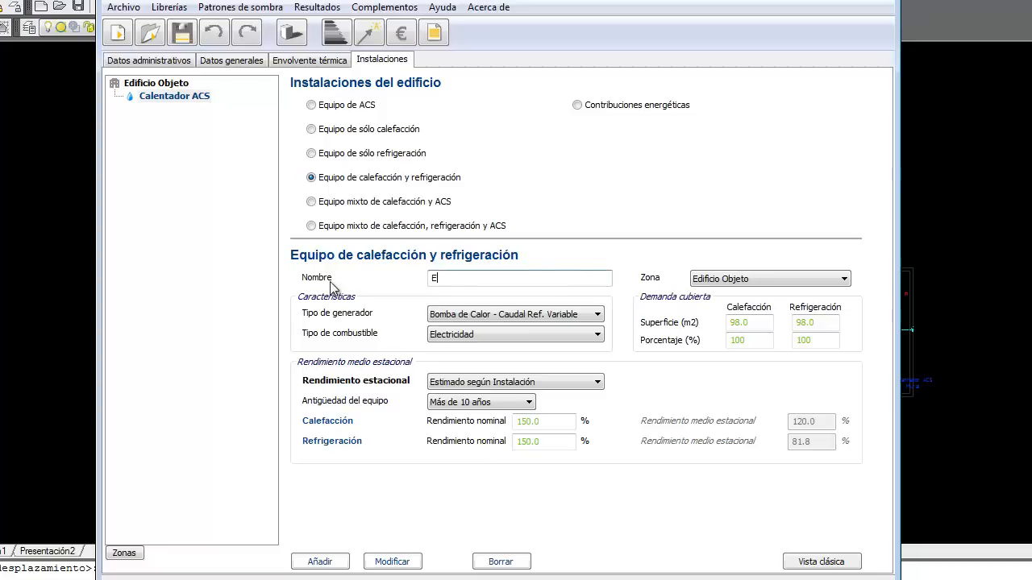
type("quipo 1")
left_click(507, 317)
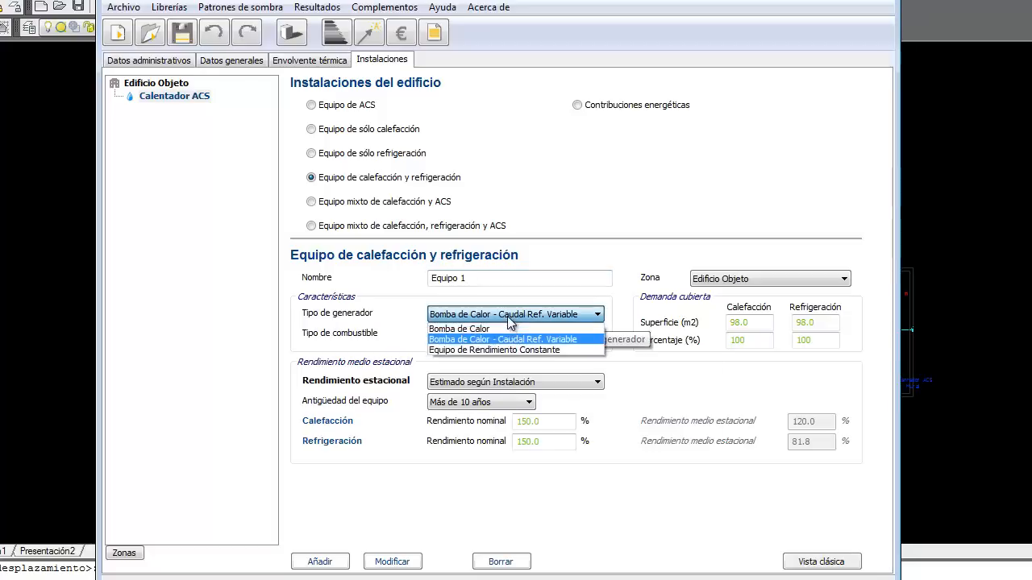
left_click(476, 329)
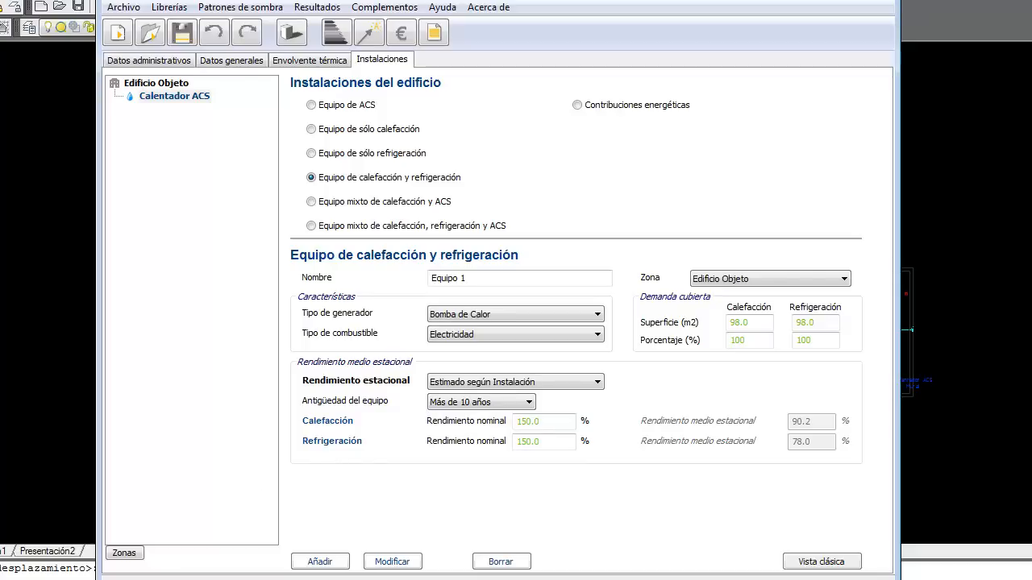
left_click(32, 579)
left_click(32, 578)
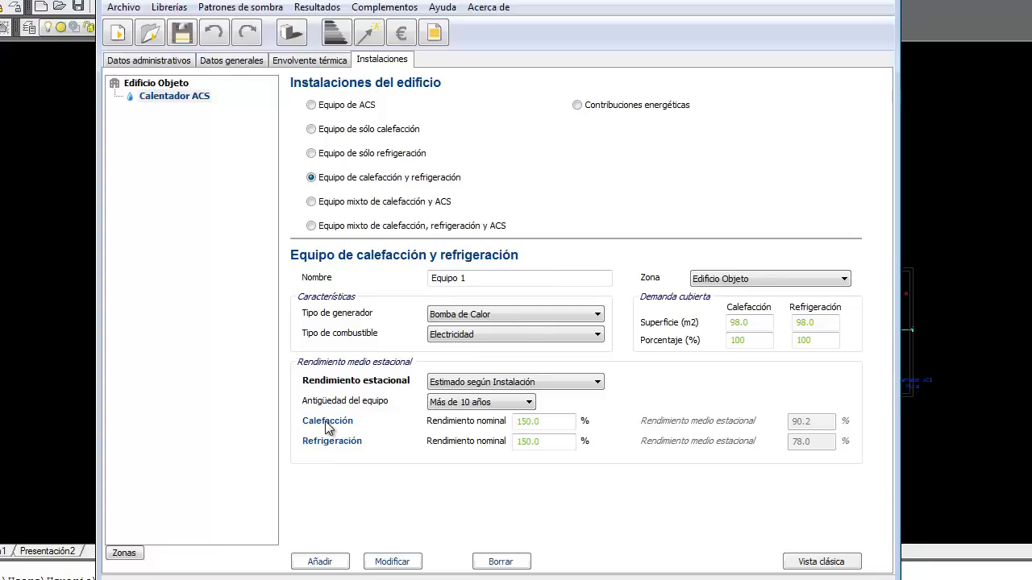
Step: Give Equipo 1 289% heating and 277% cooling efficiency, 49.31 m² each, and add it
left_click_drag(538, 420, 496, 422)
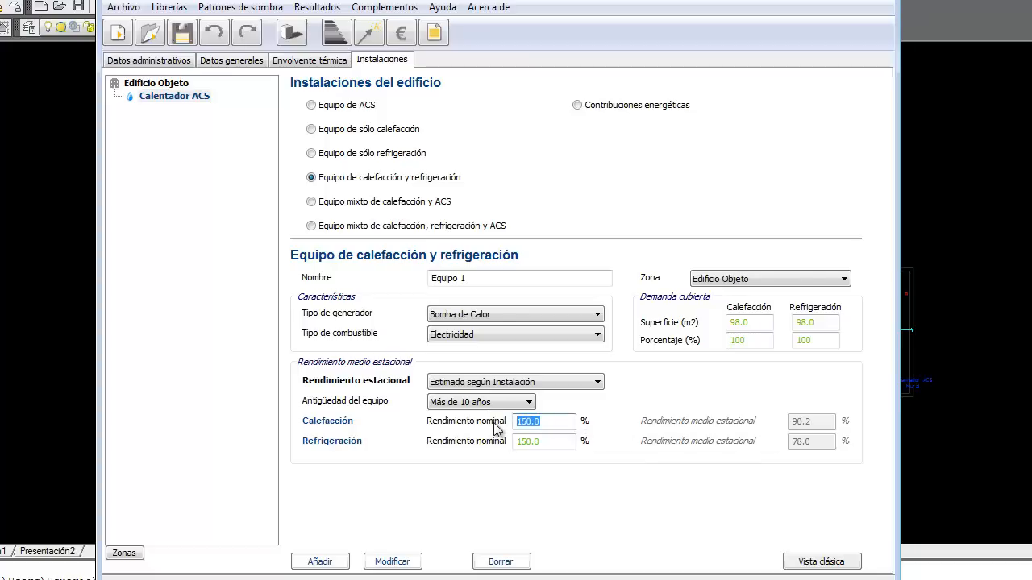
type("289")
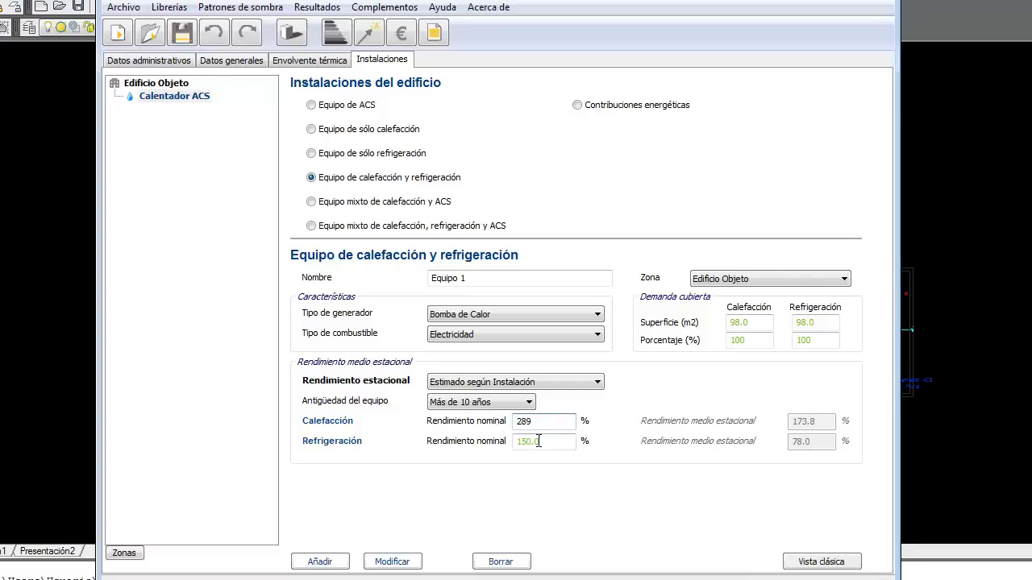
left_click_drag(541, 442, 467, 439)
type("277")
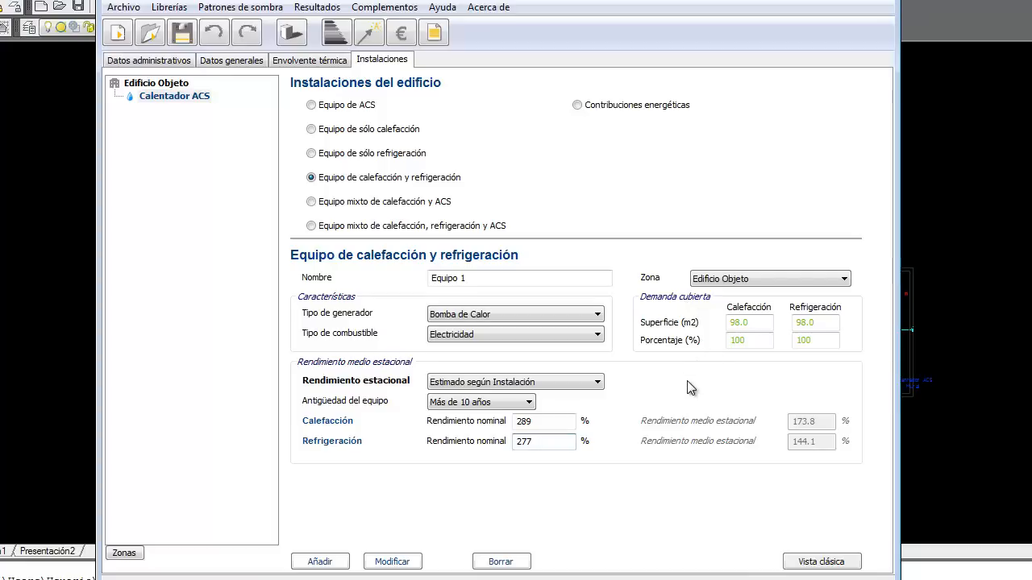
double_click(750, 322)
type("49.31")
left_click(818, 322)
type("49.31")
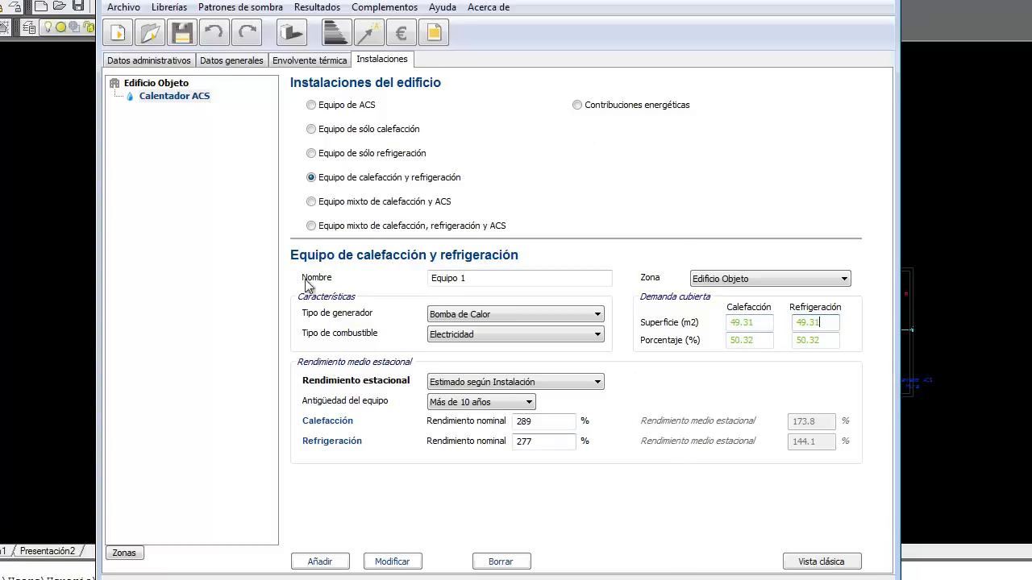
left_click(336, 566)
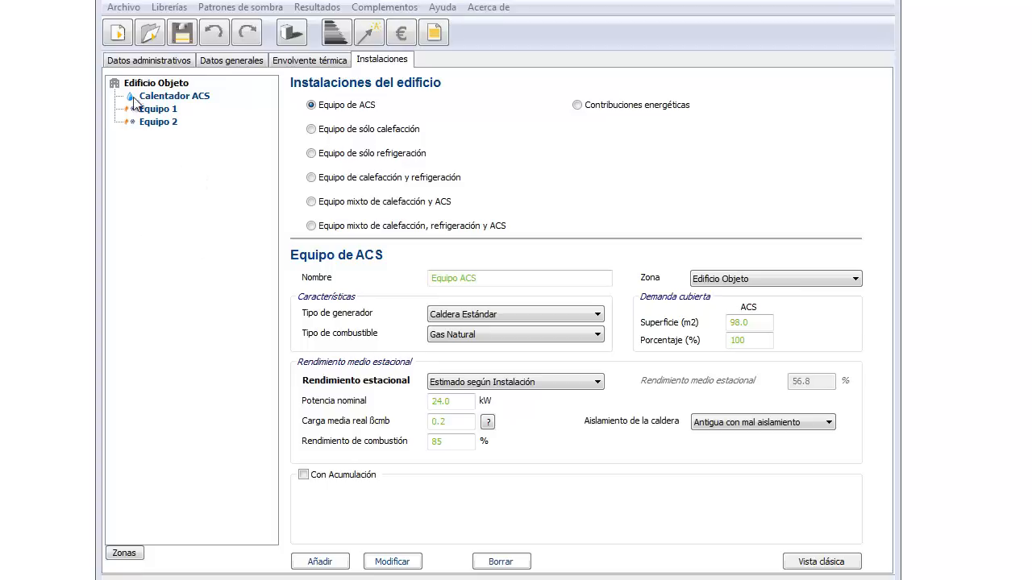
Step: Review the data tabs, save, and calculate the rating: class E at 31.1 kgCO2/m²
left_click(147, 62)
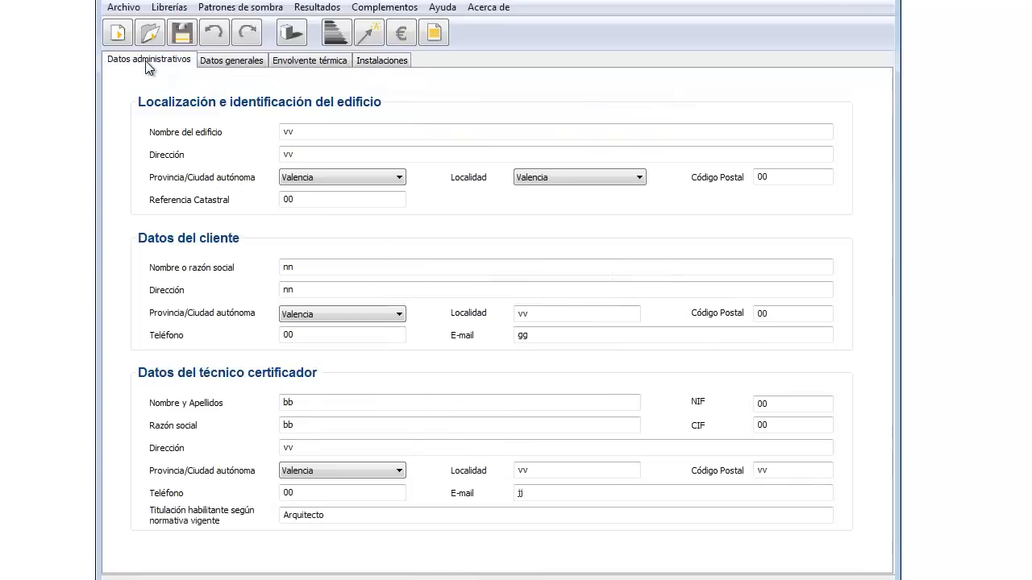
left_click(228, 61)
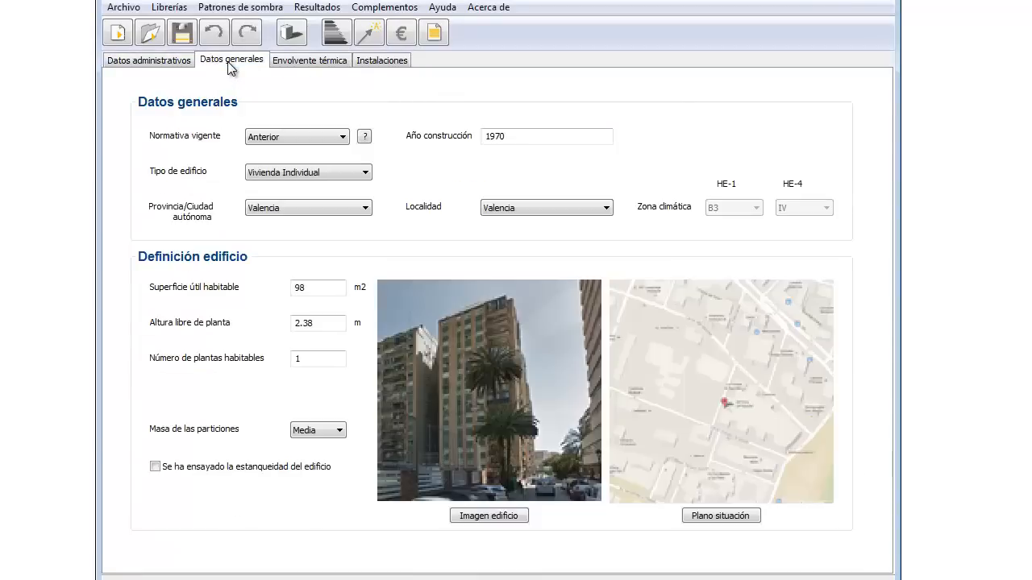
left_click(300, 68)
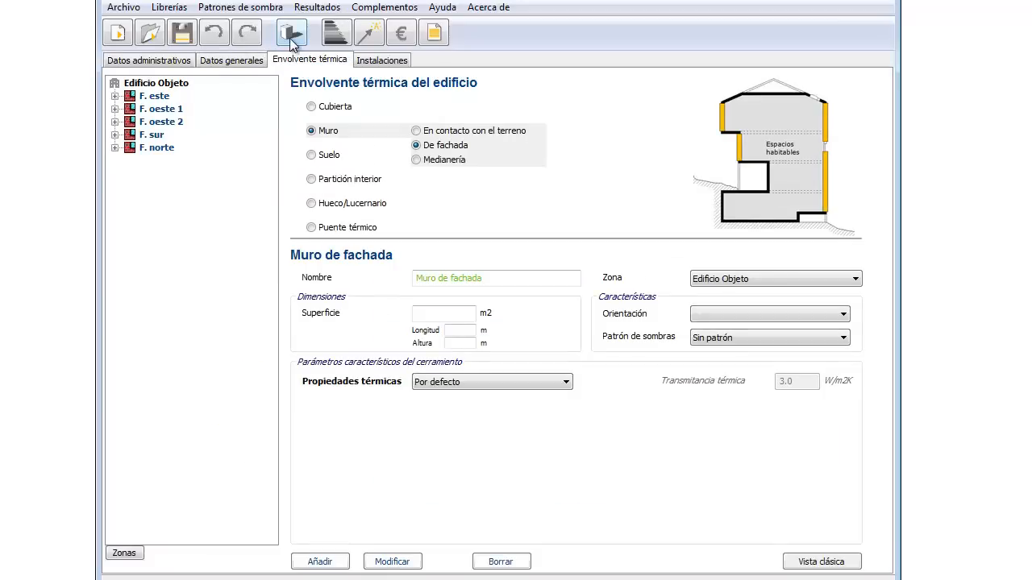
left_click(392, 60)
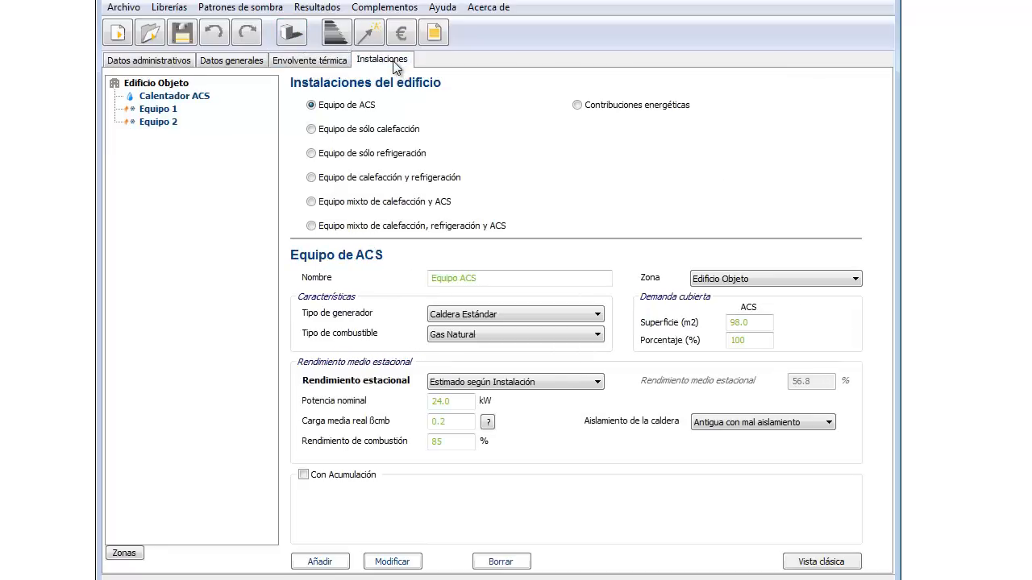
left_click(182, 34)
left_click(336, 37)
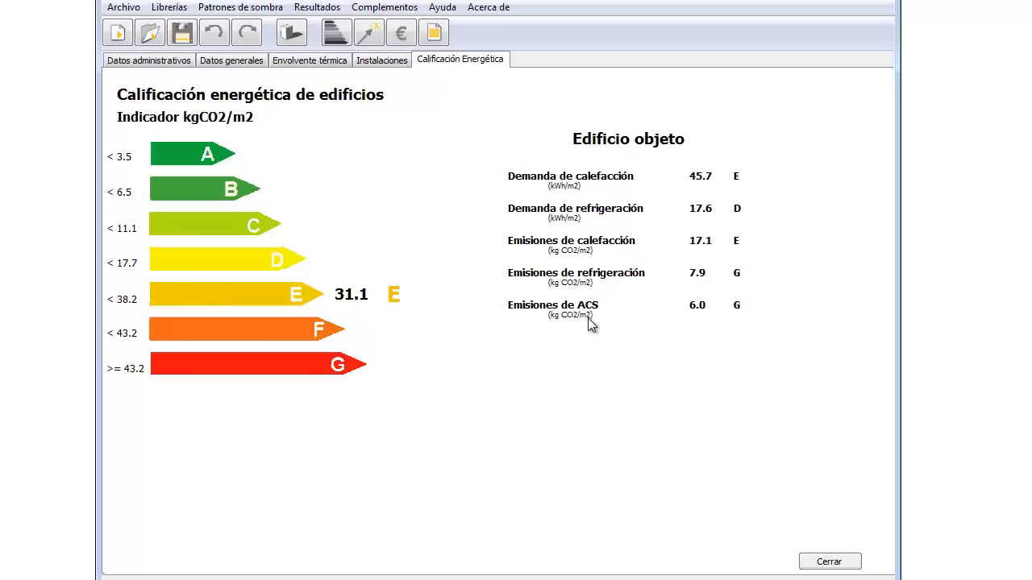
Step: Minimize the AutoCAD plan to bring back the E rating of 31.1 kgCO2/m²
left_click(810, 564)
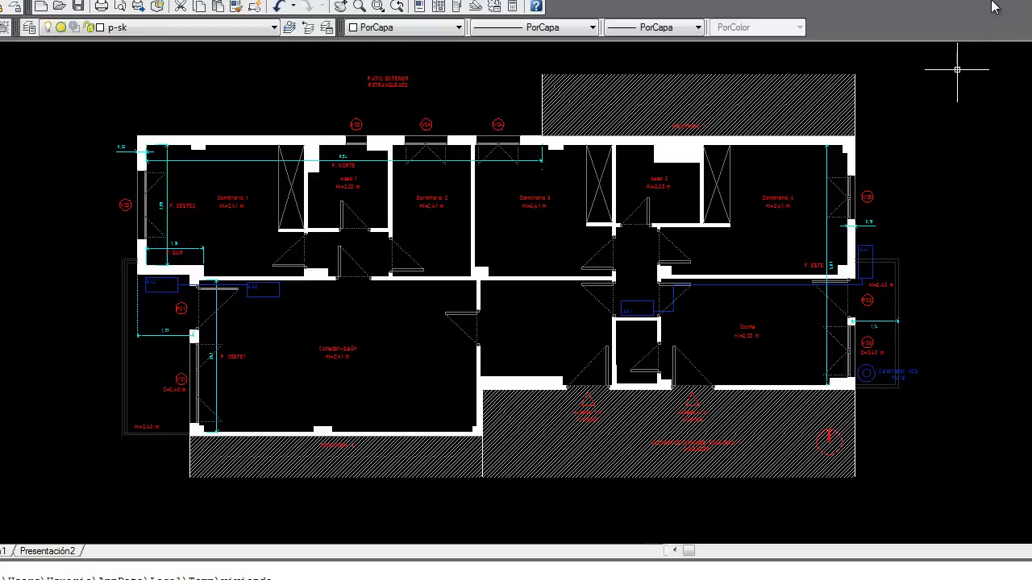
left_click(1028, 1)
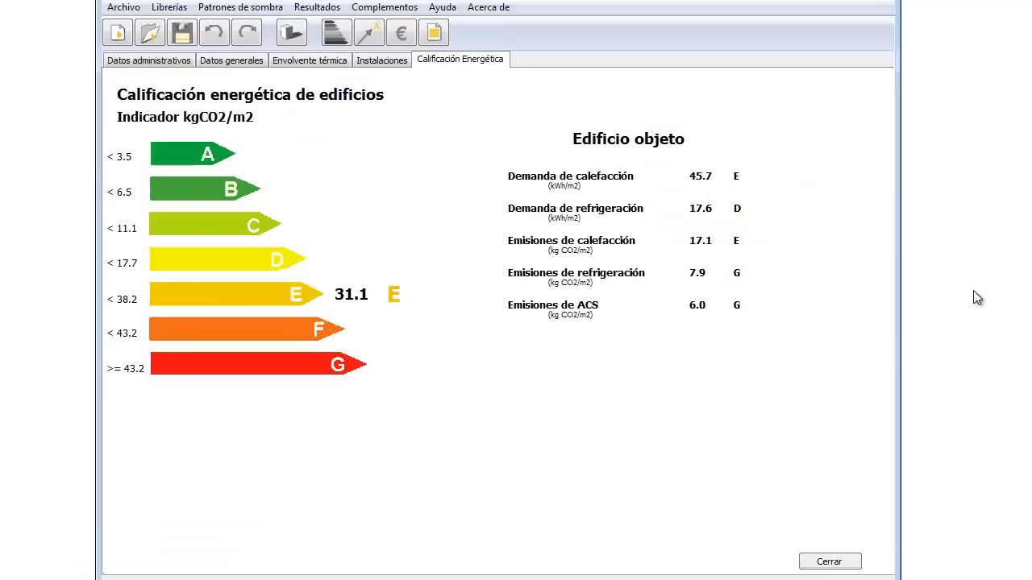